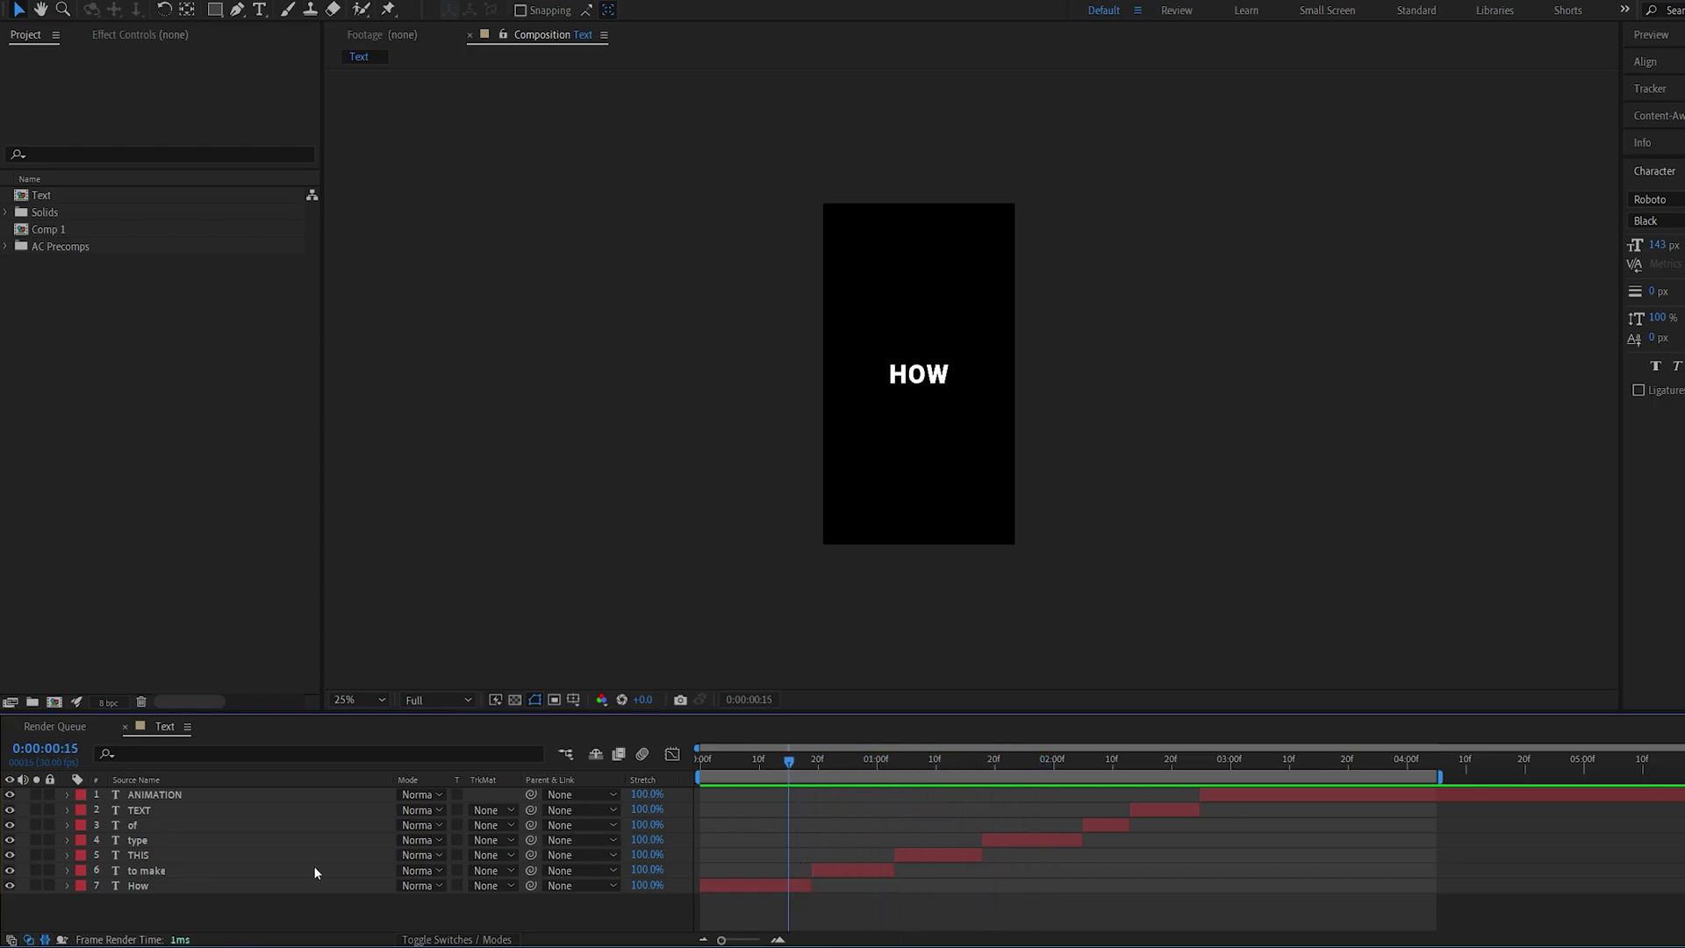
Step: Apply Animation Composer's Overshoot Position & Scale Characters preset as an intro on the How layer
left_click(155, 888)
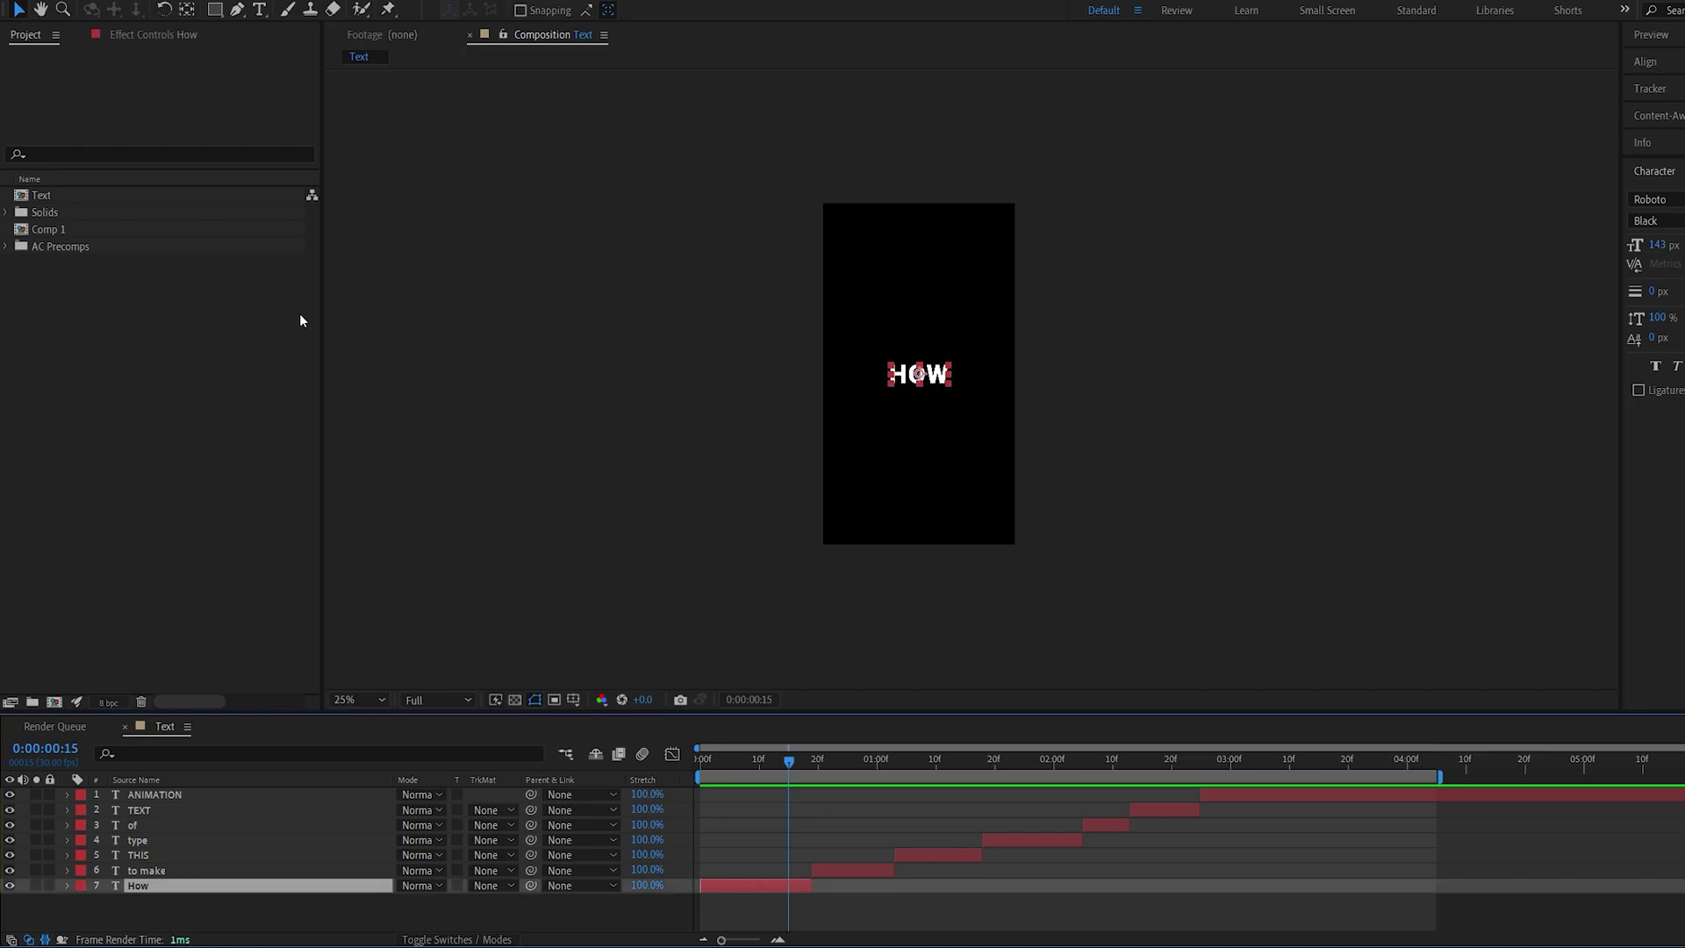
left_click(307, 0)
left_click(428, 89)
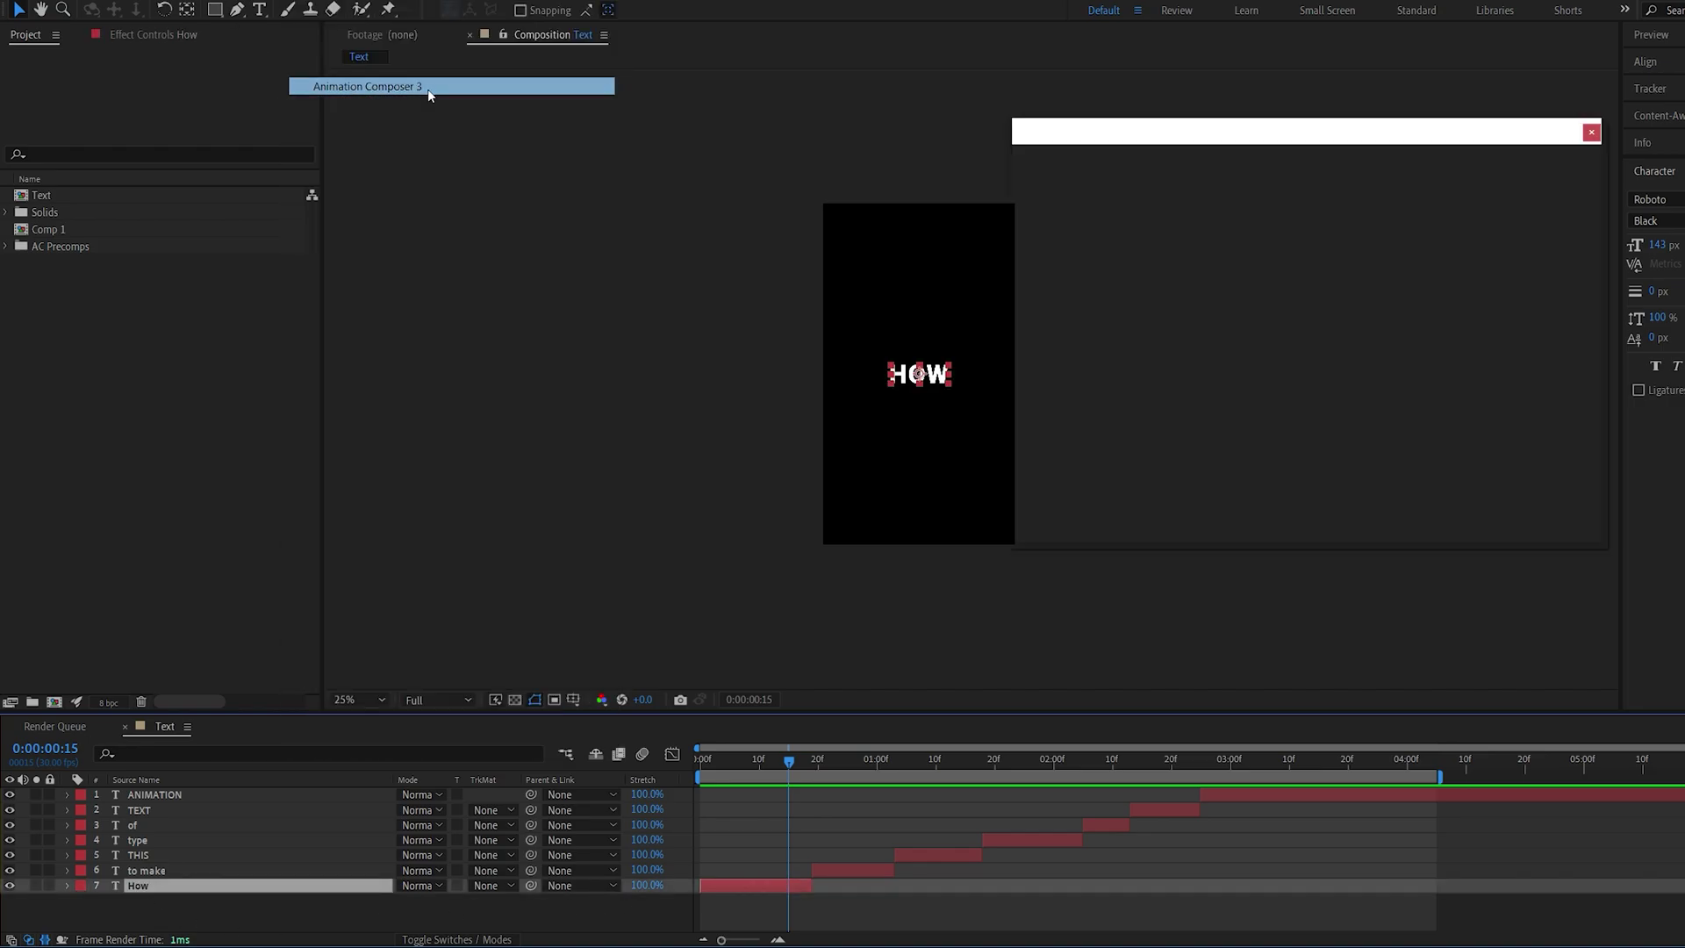
left_click_drag(1129, 162, 1283, 168)
left_click(1190, 263)
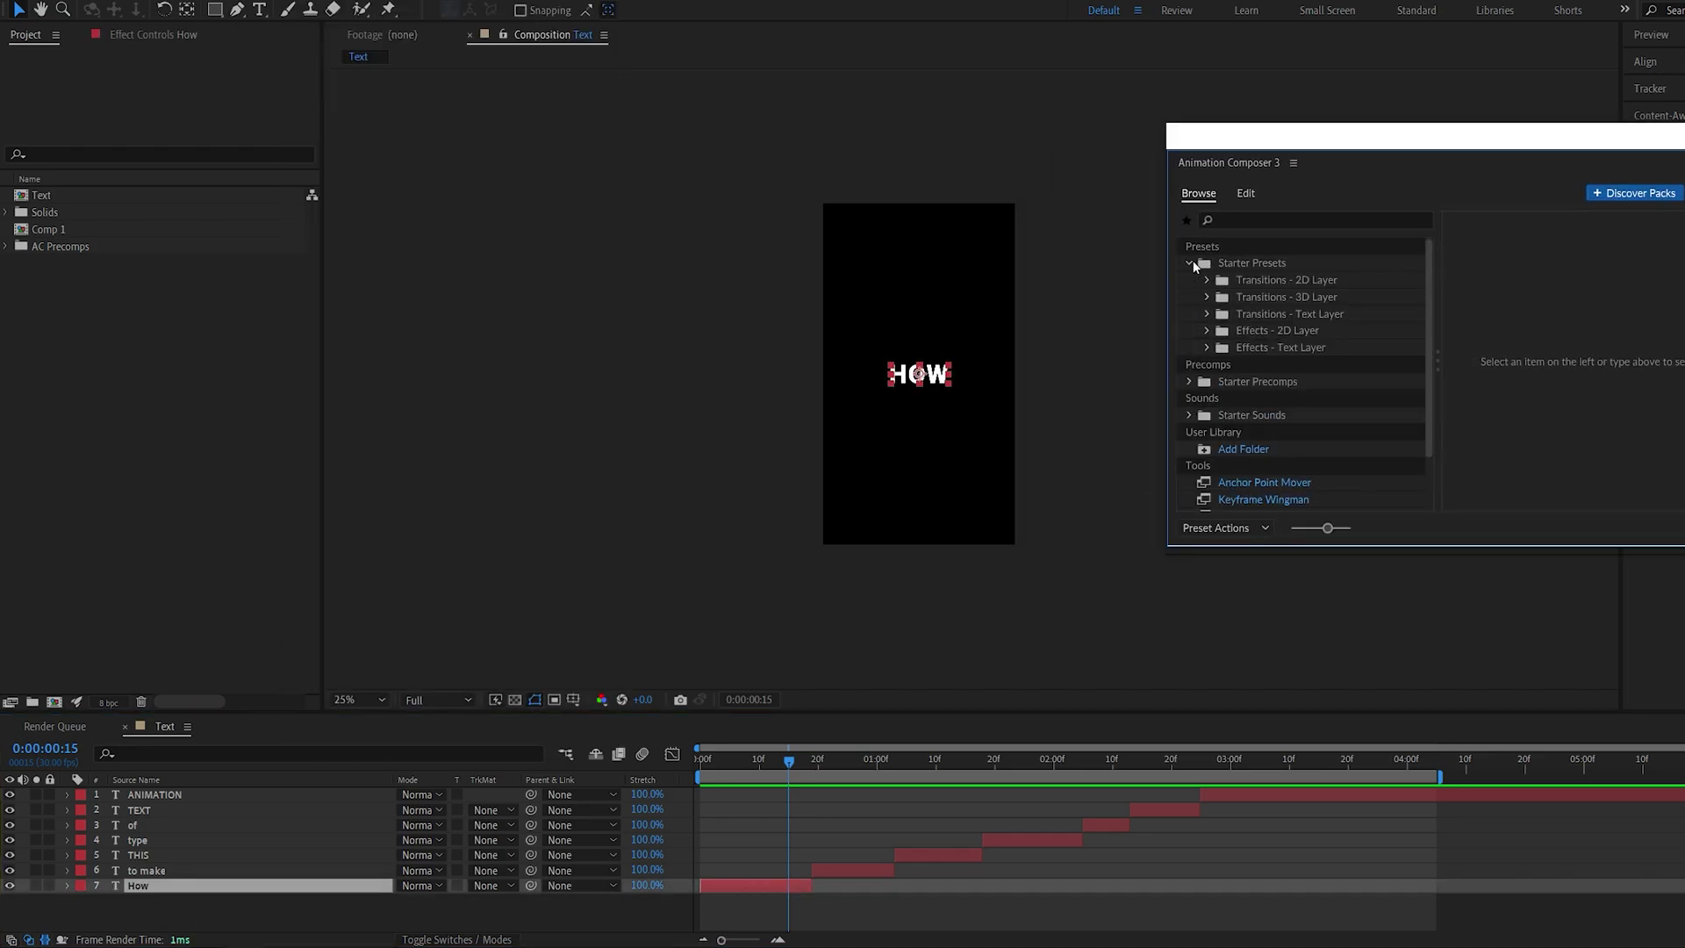
left_click(1207, 314)
left_click(1226, 331)
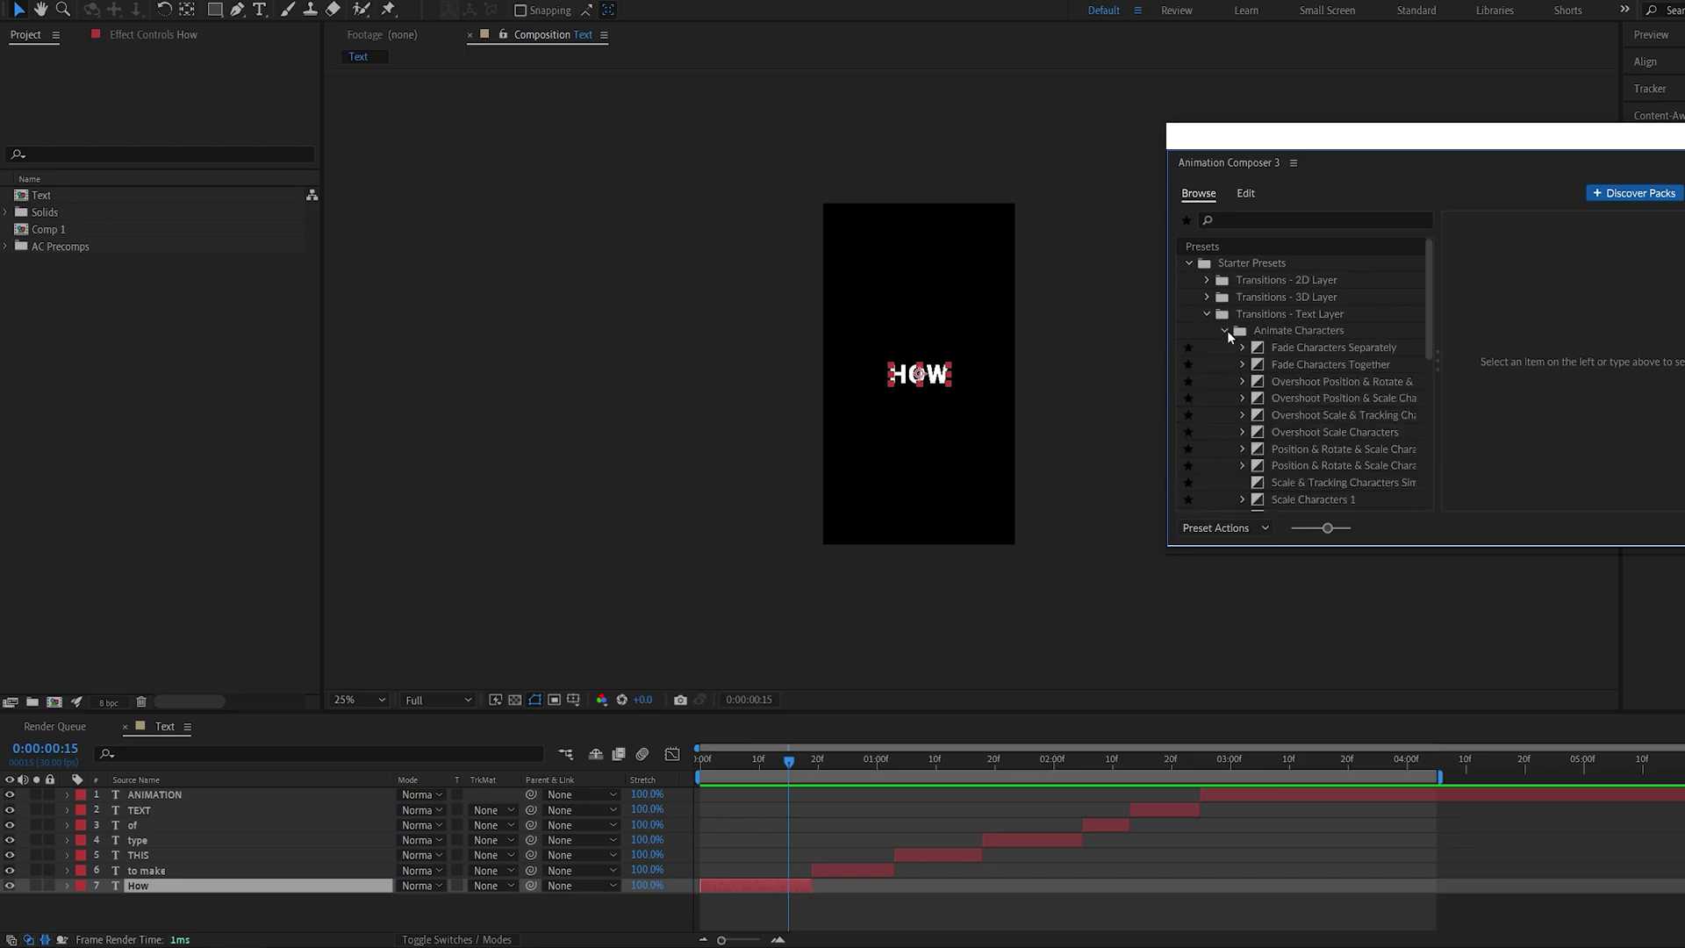
left_click(1301, 396)
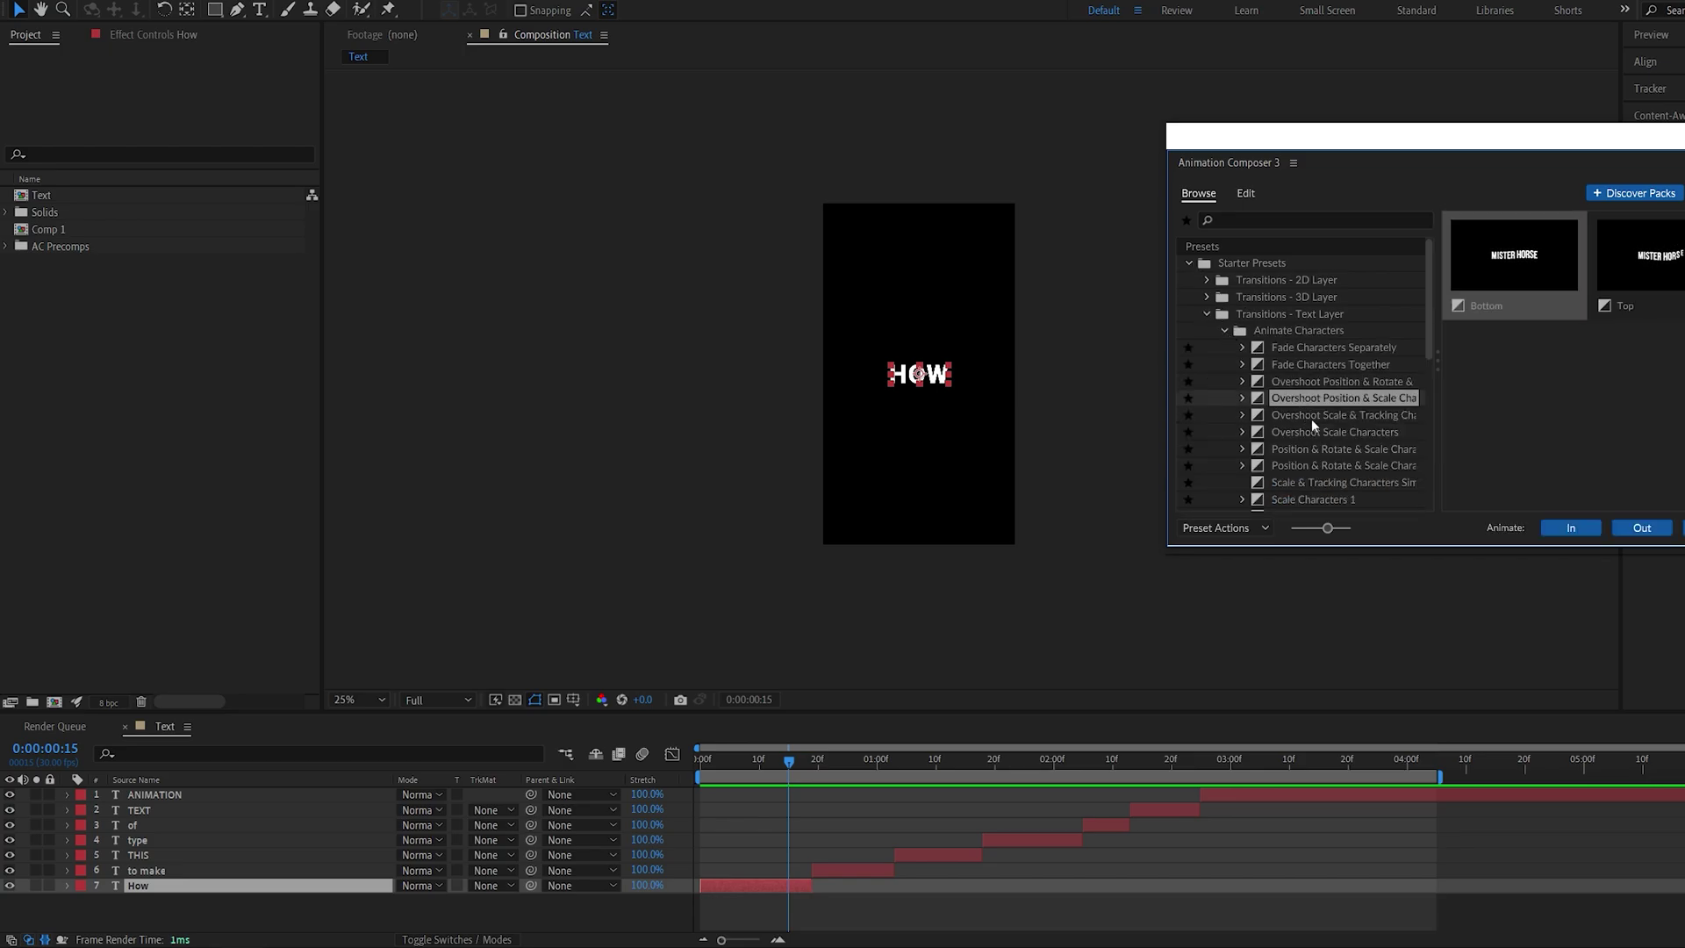
left_click(1571, 527)
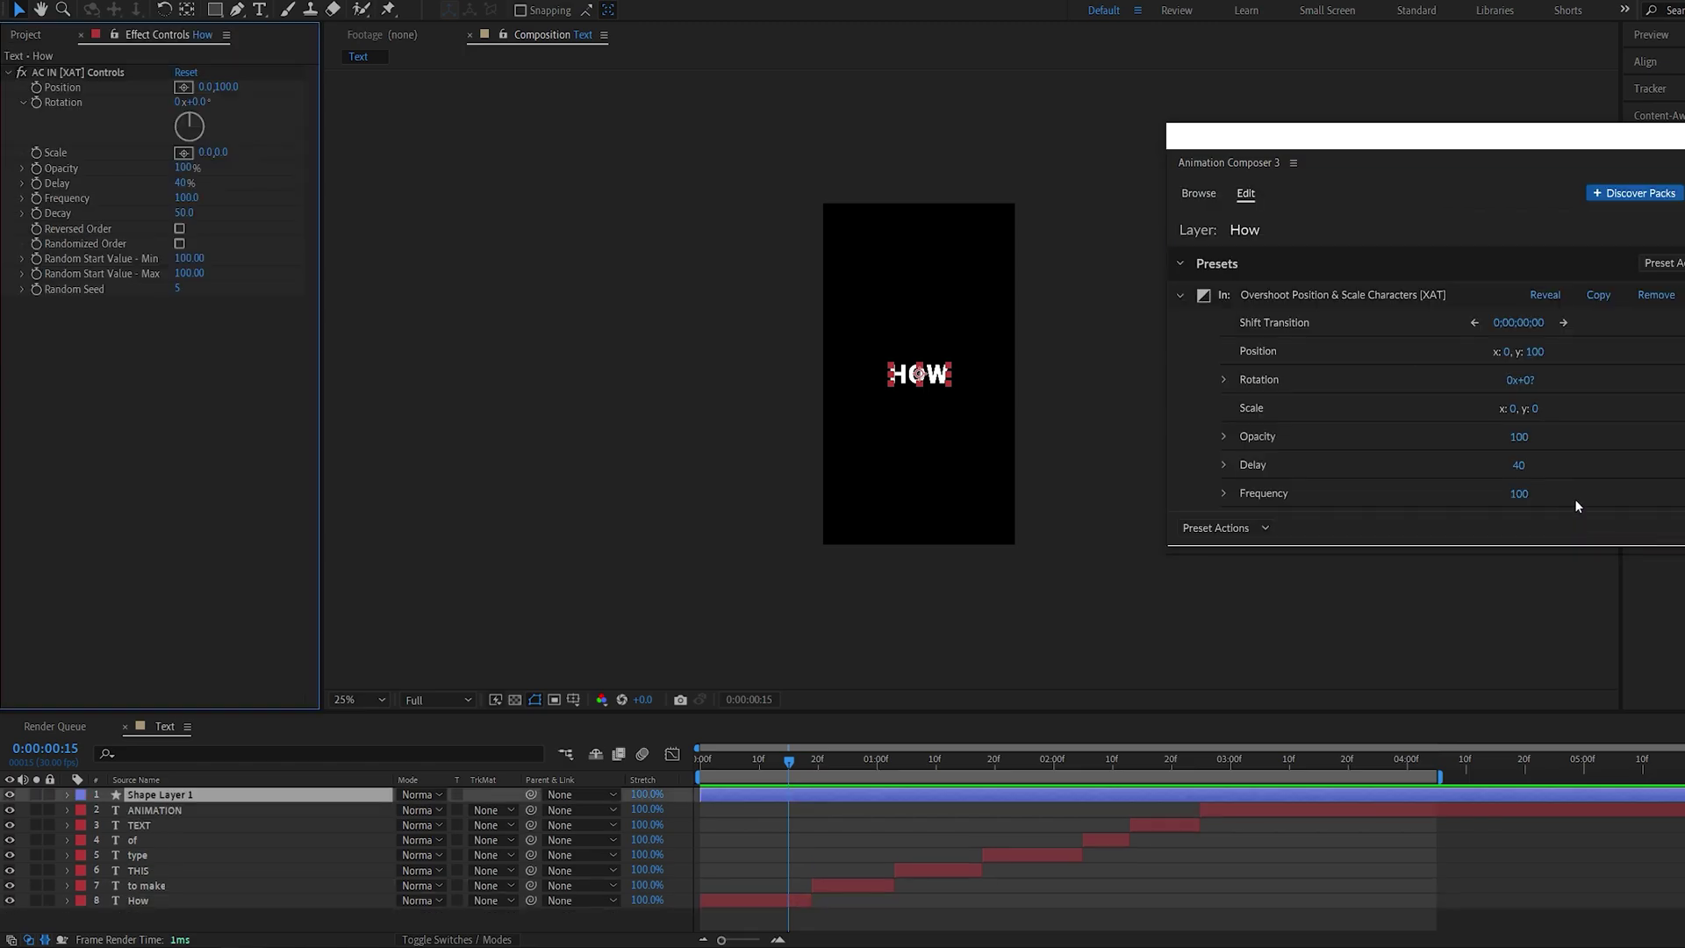
left_click(1671, 180)
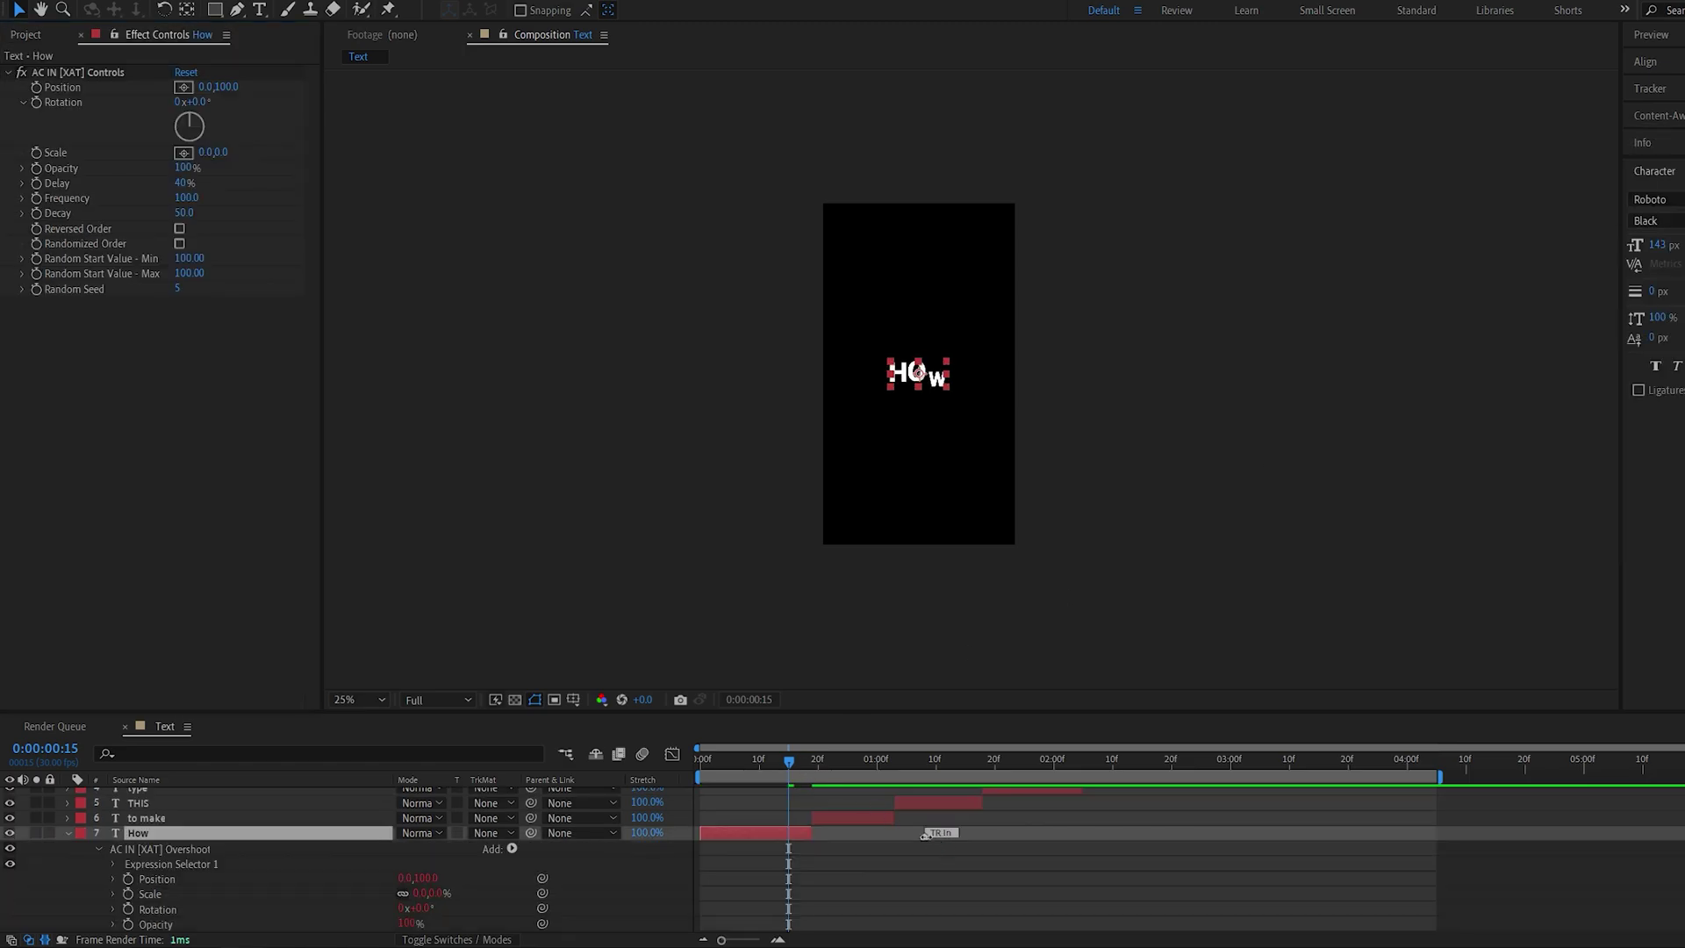
Step: Shorten the HOW intro transition marker and check it frame by frame
left_click_drag(924, 834, 818, 835)
left_click(737, 759)
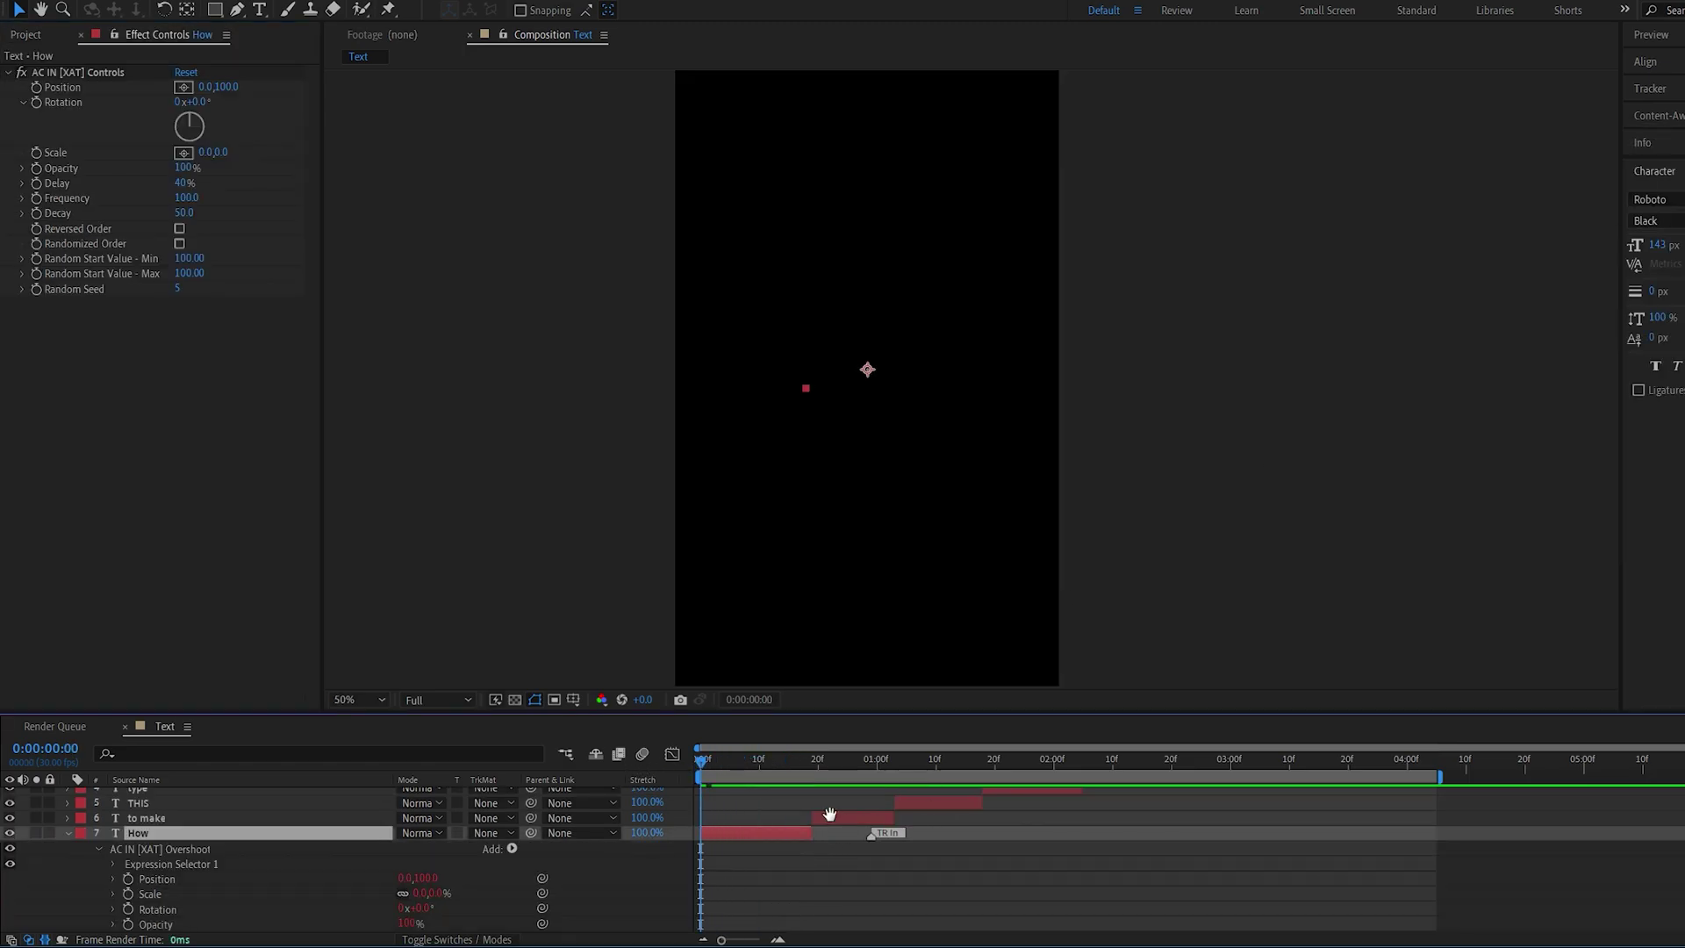
key("space")
left_click_drag(721, 765, 681, 789)
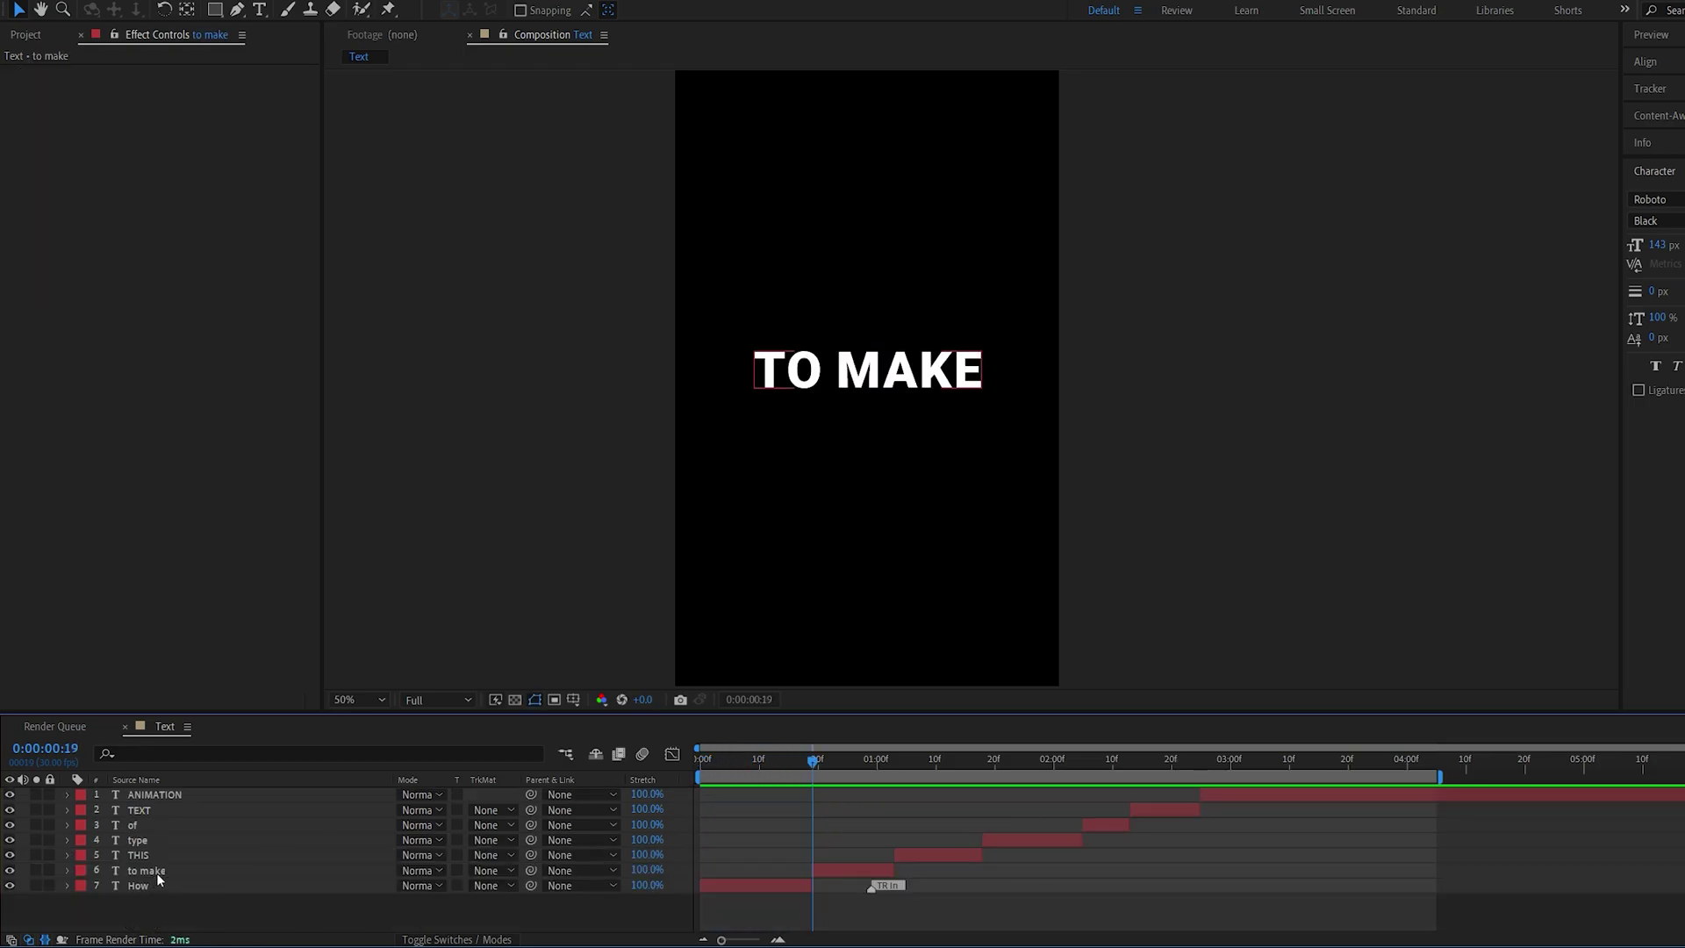
Step: Keyframe TO MAKE's Position so it slides in from off-screen right
left_click(160, 873)
key("p")
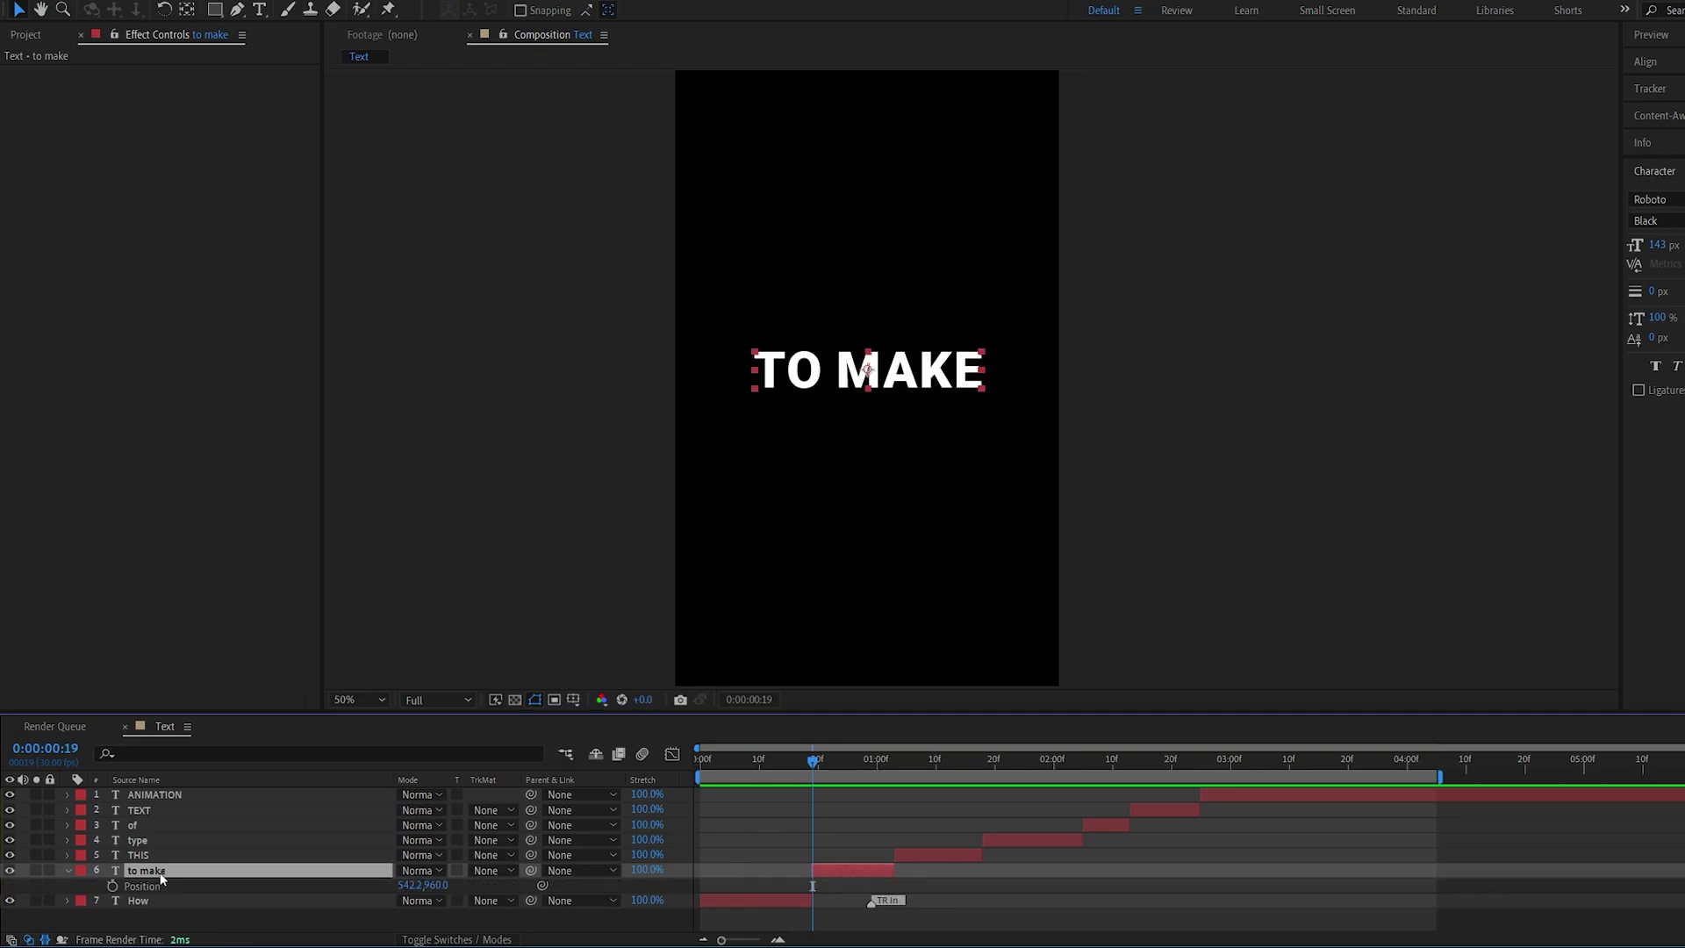
left_click(113, 886)
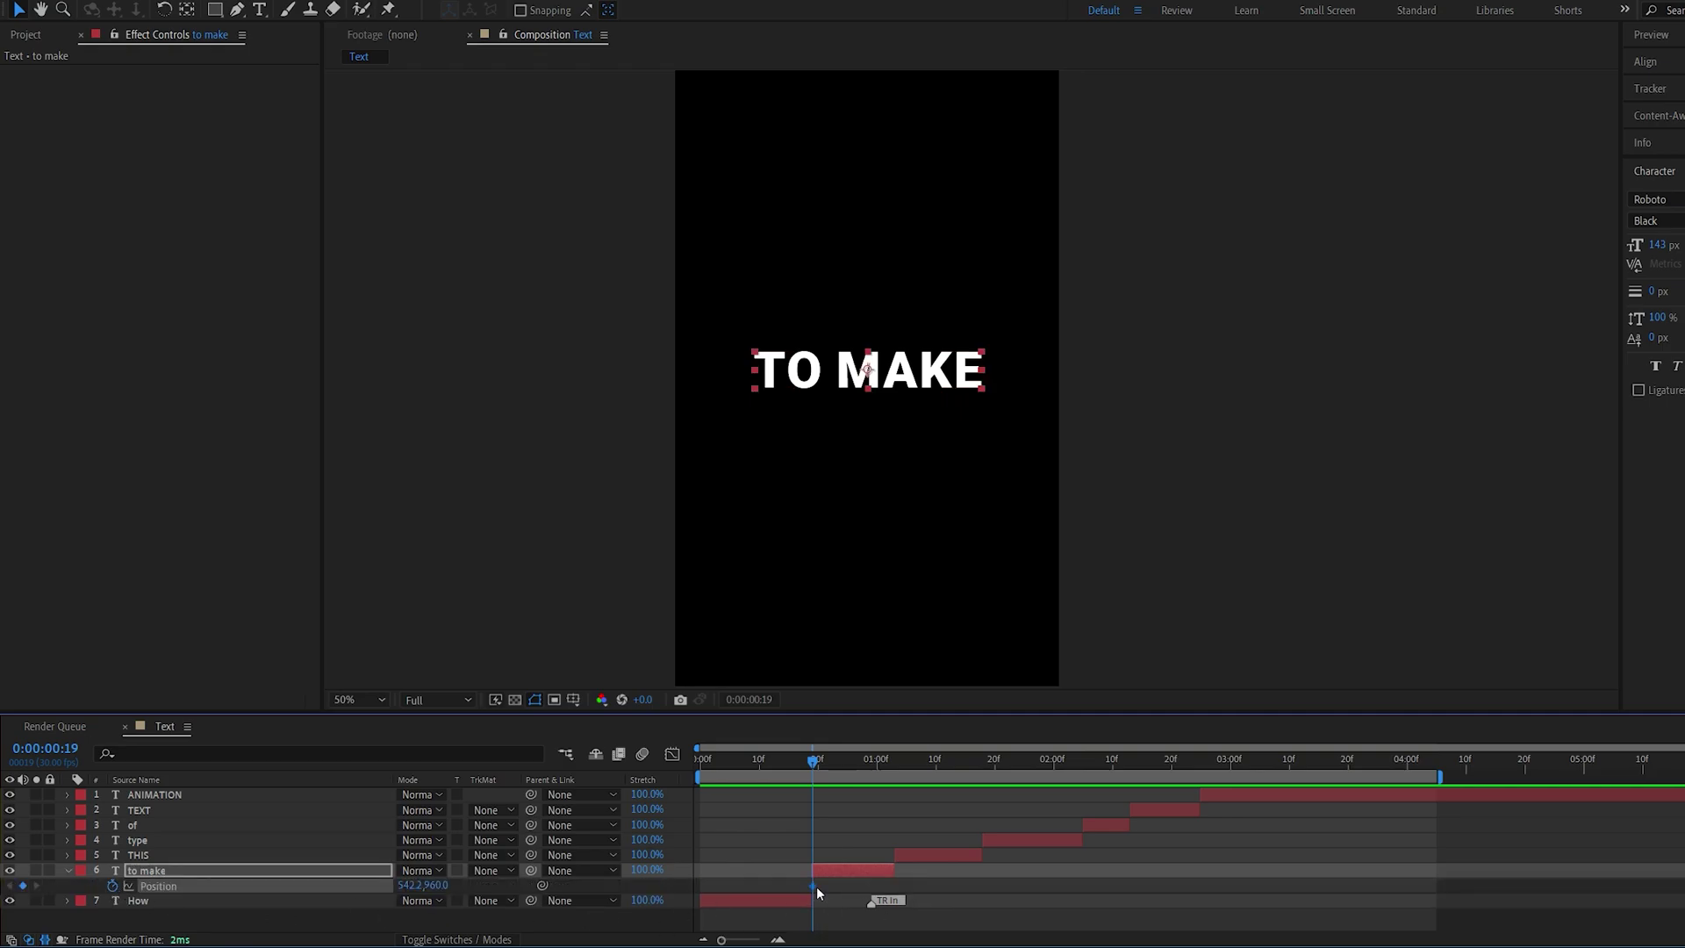
left_click_drag(816, 887, 824, 887)
left_click_drag(413, 885, 1158, 583)
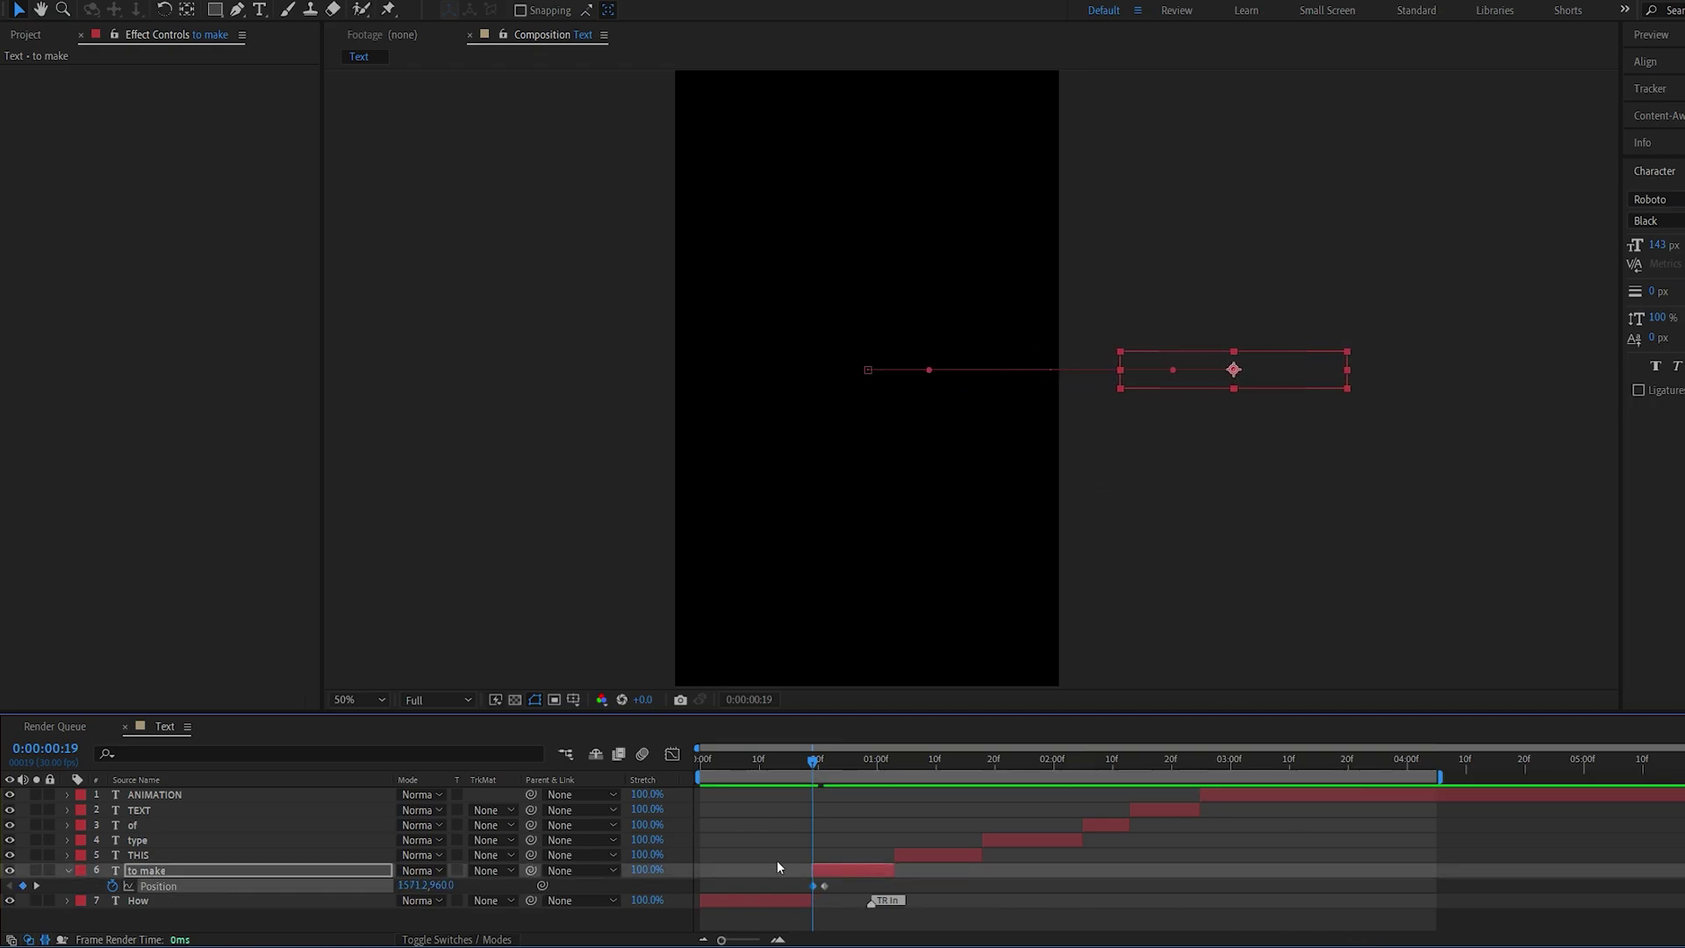
left_click(784, 762)
left_click_drag(784, 762, 899, 768)
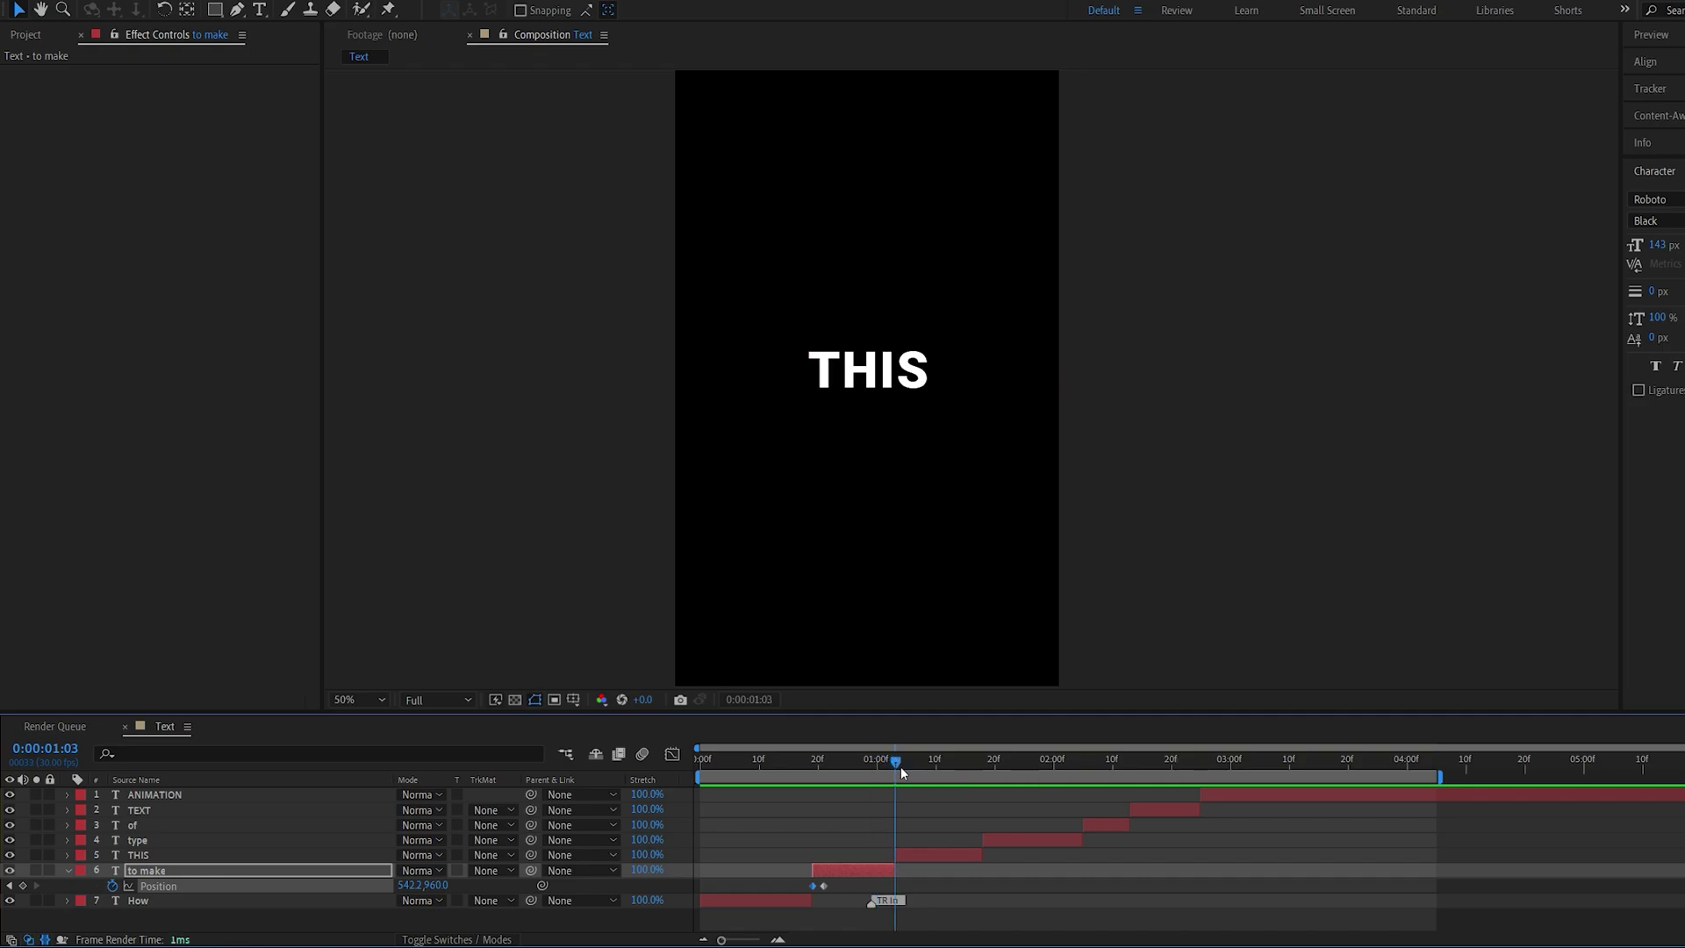
Step: Select the THIS layer and play back the word sequence from 2:04
left_click(934, 857)
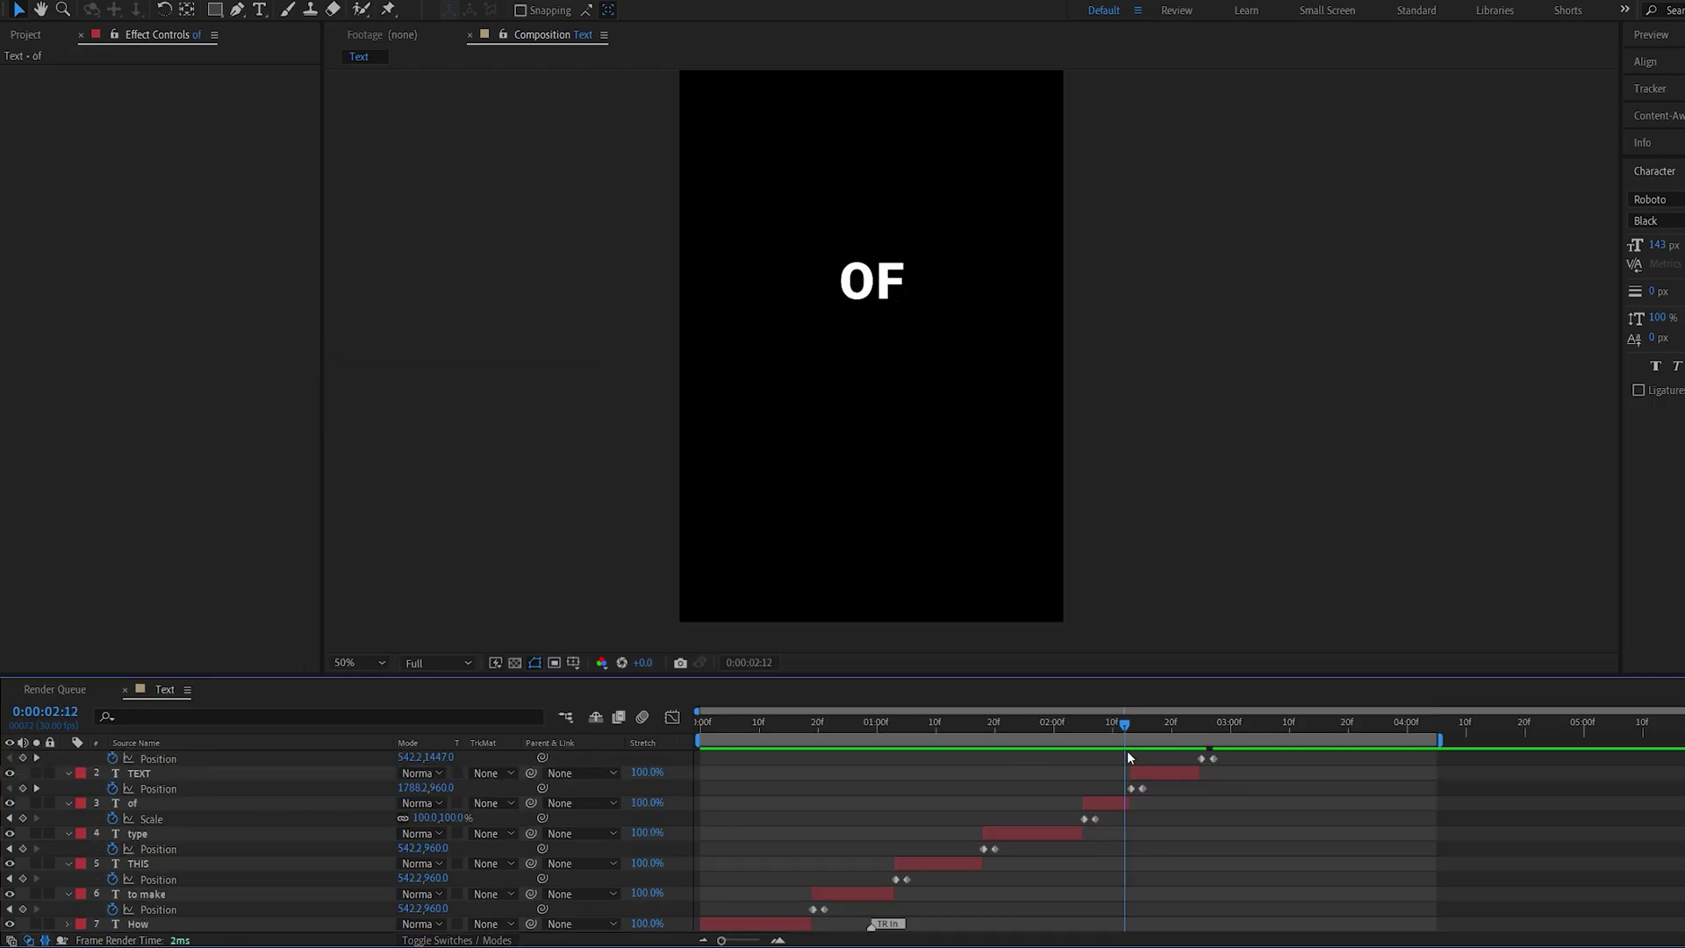
left_click_drag(1092, 728, 1078, 730)
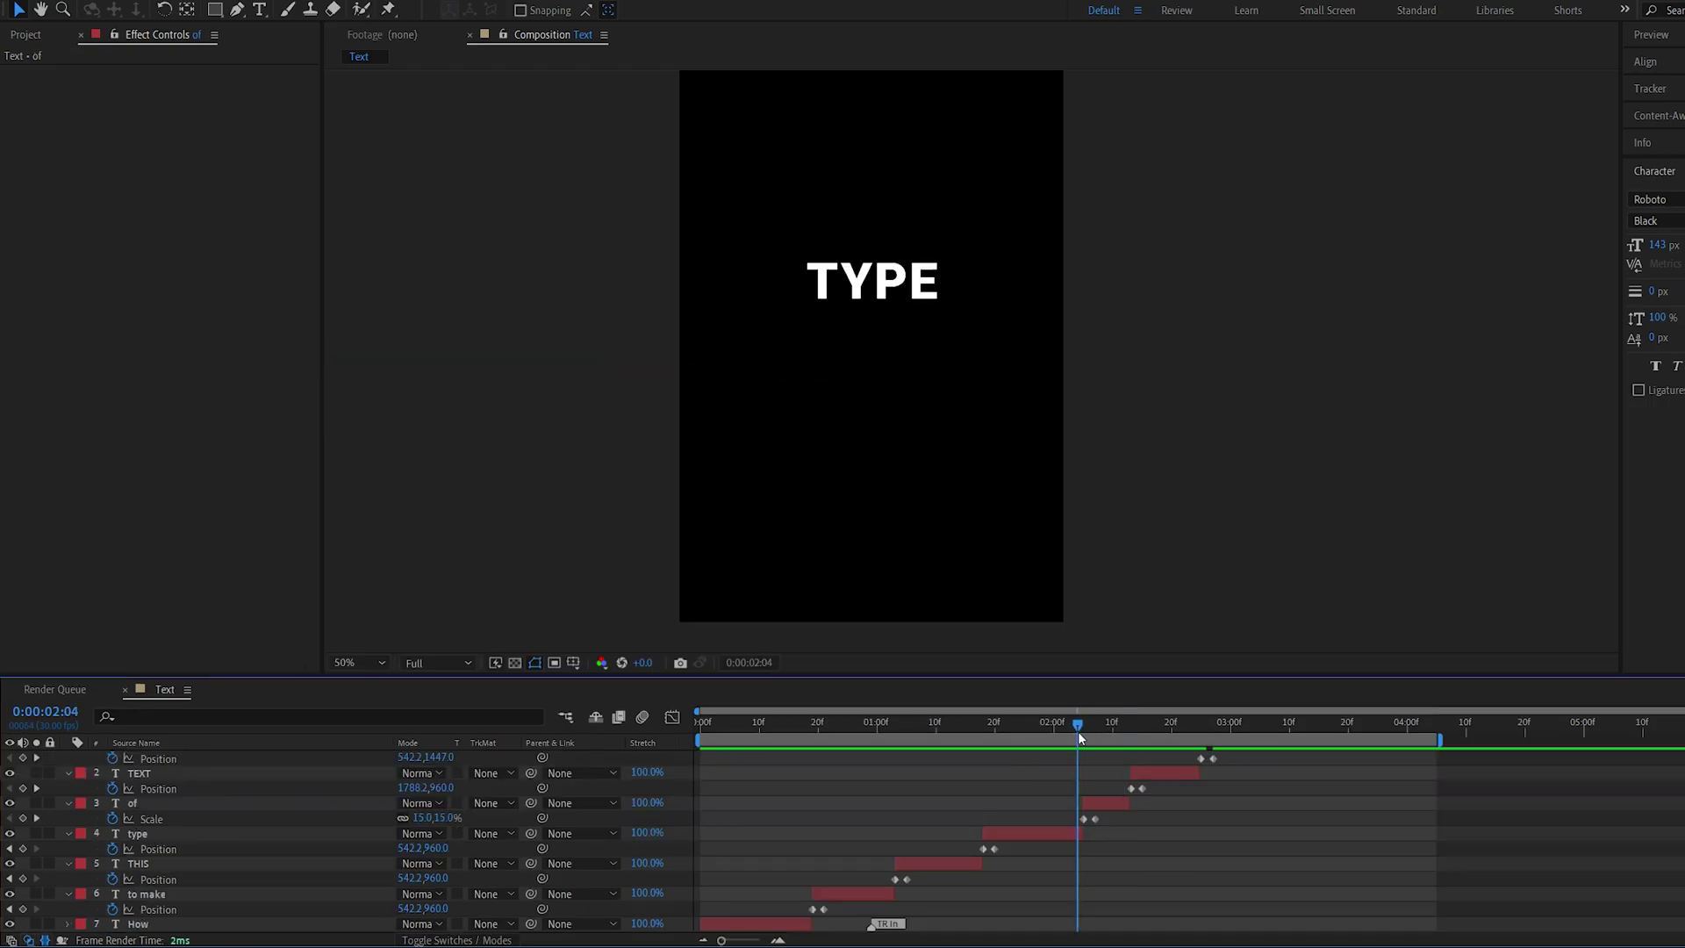
key("space")
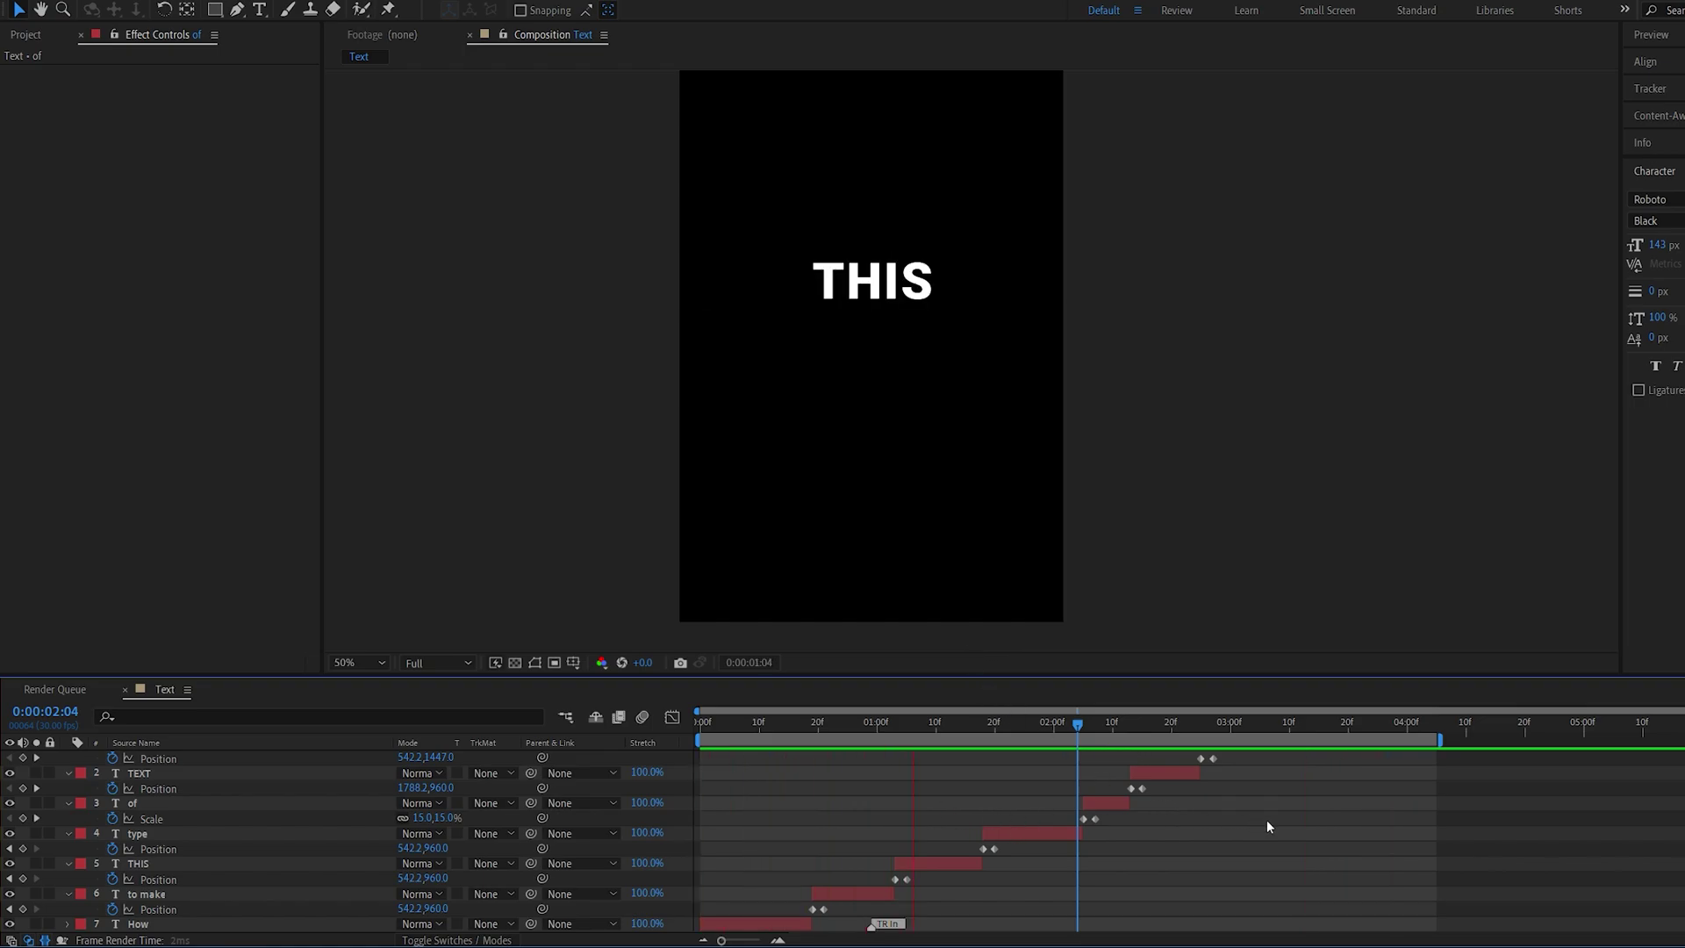
scroll(1266, 820, "up", 1)
Step: Add an adjustment layer over all words and apply Wiggle - position, found by searching 'wigg'
right_click(614, 707)
mouse_move(667, 714)
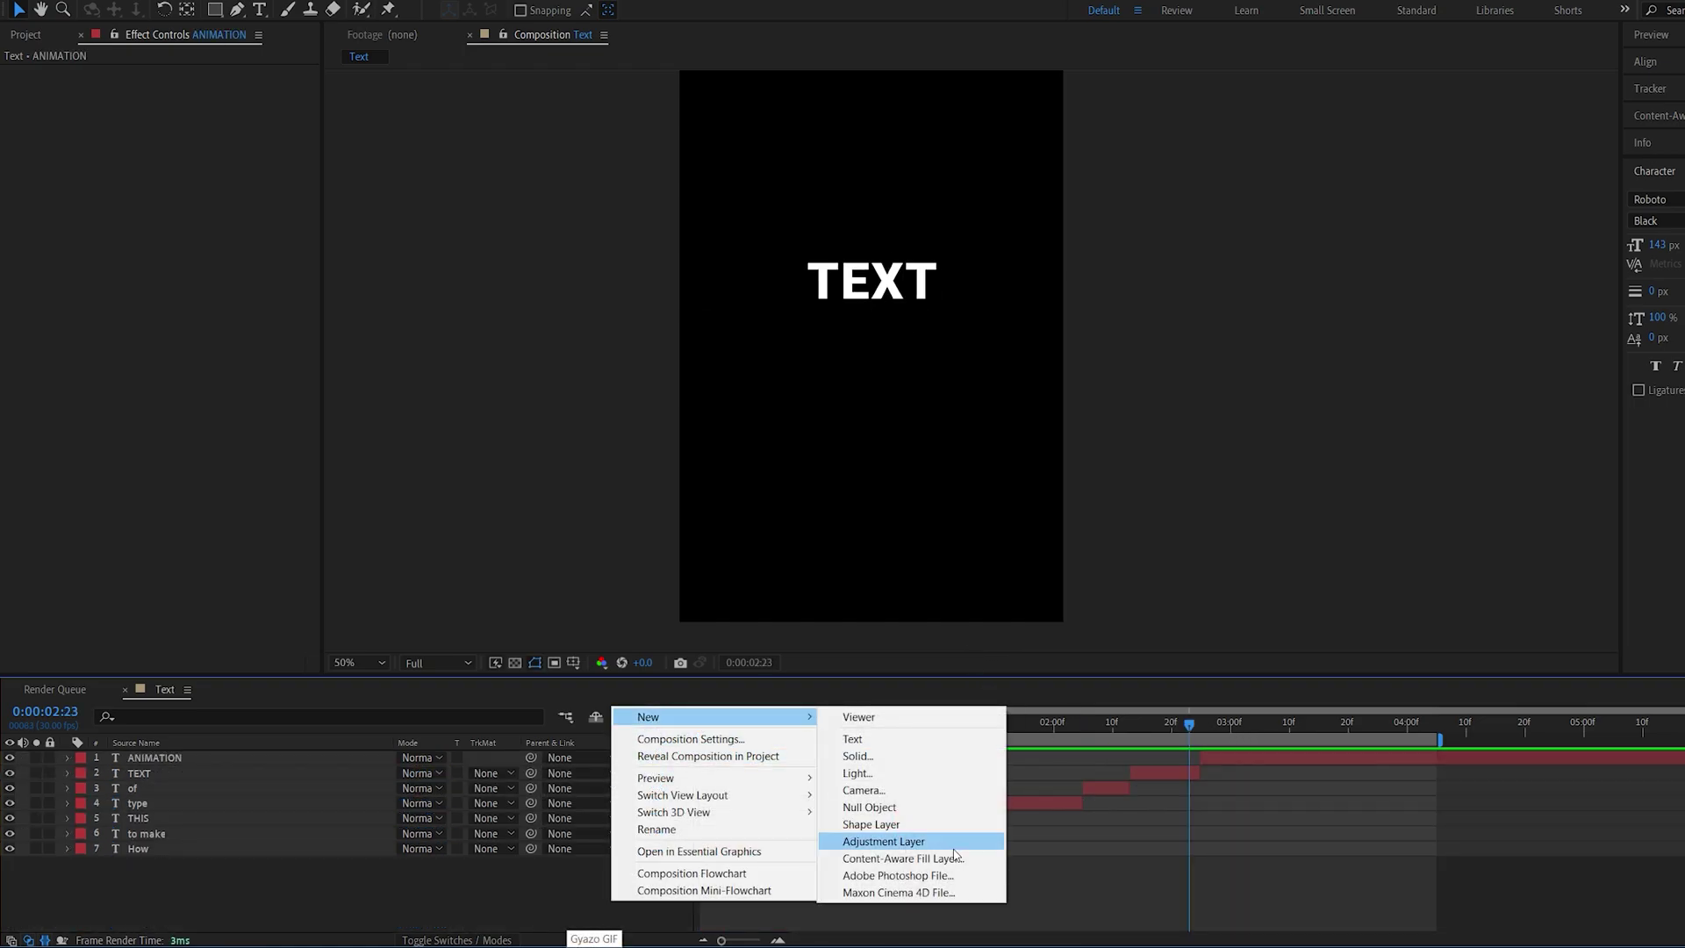
left_click(913, 834)
key("ctrl+space")
type("wigg")
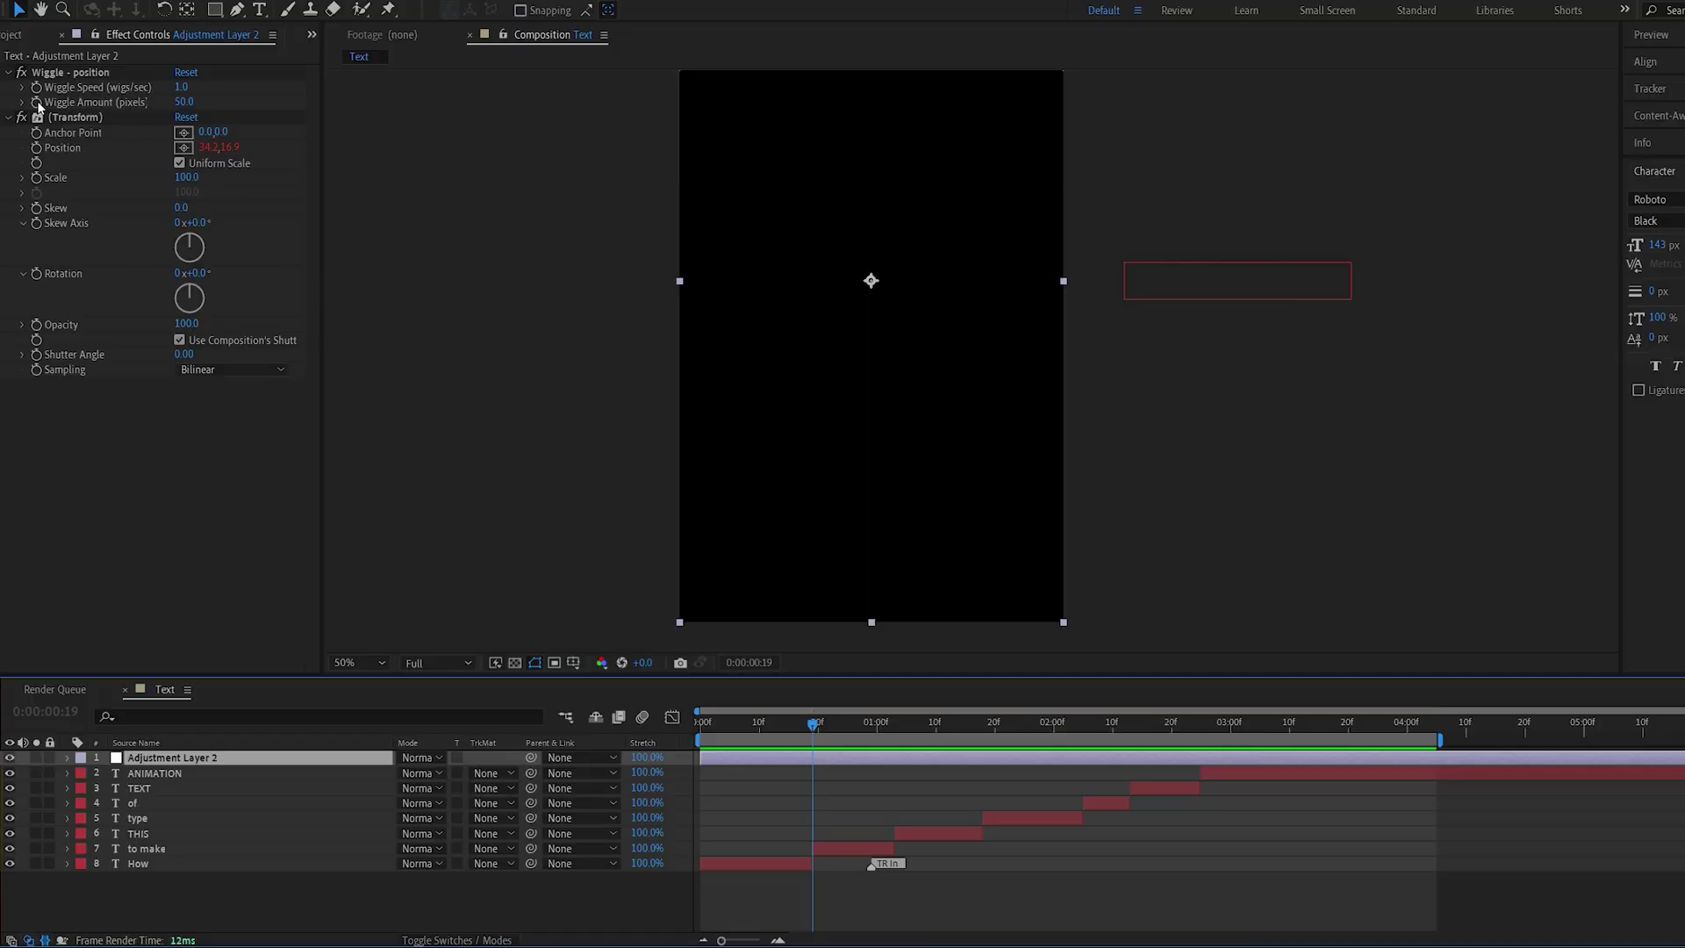
left_click(180, 87)
Step: Set the wiggle speed and wiggle amount both to 0
type("0")
key("Tab")
type("0")
key("equal")
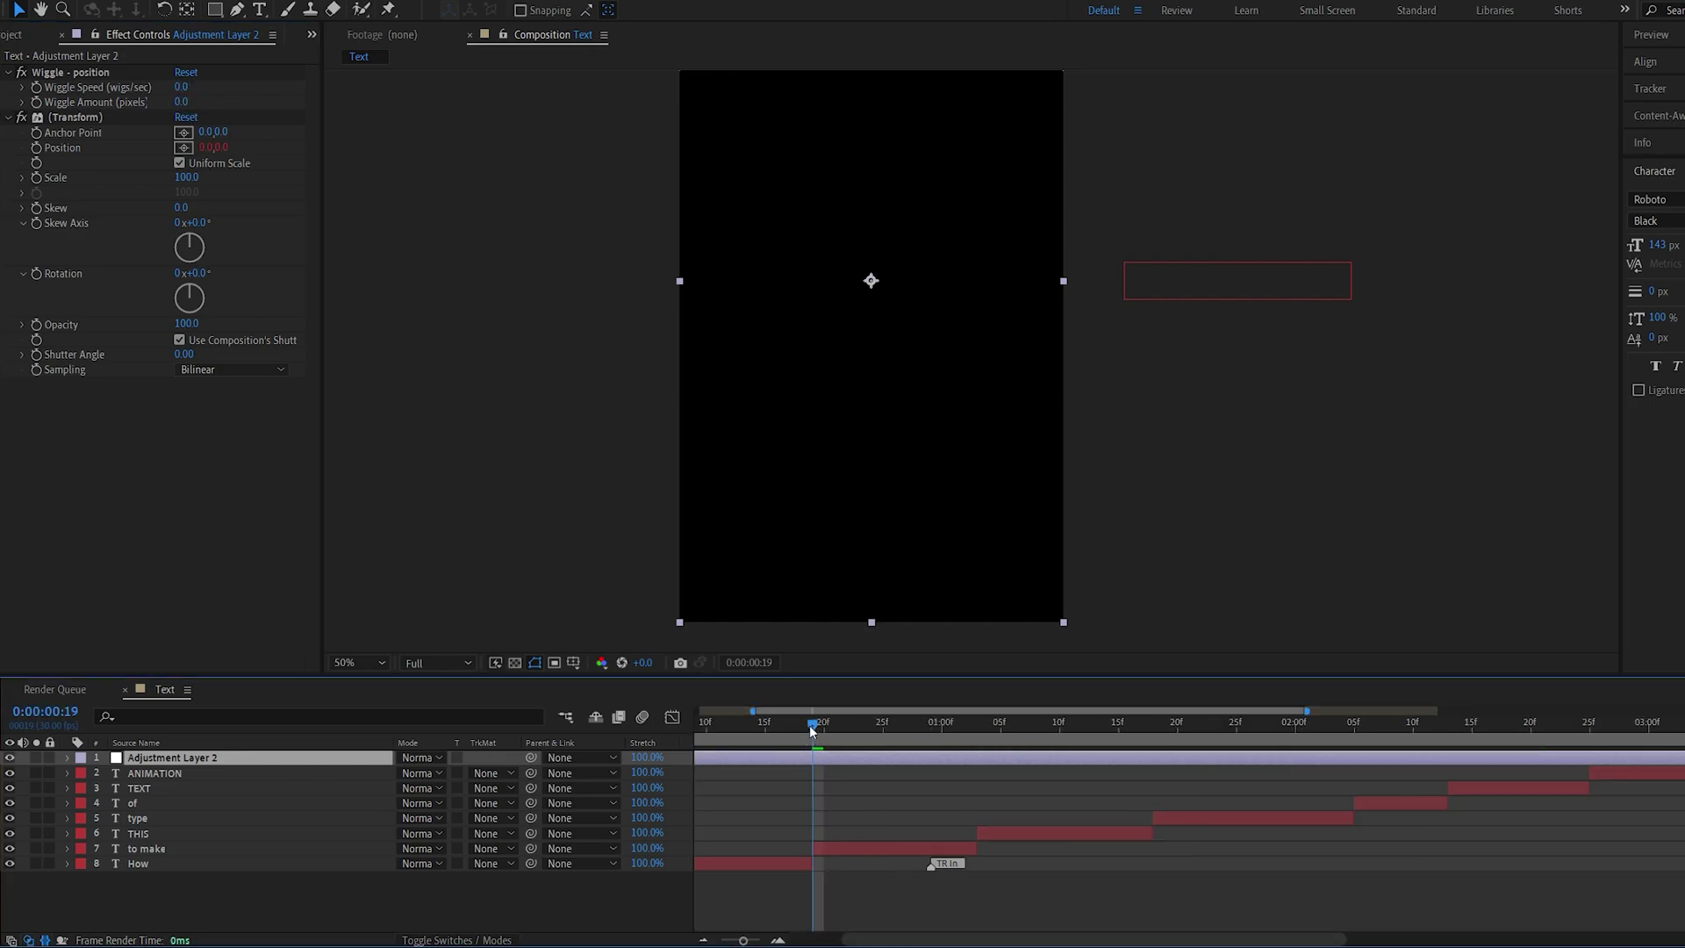
Step: Keyframe wiggle speed and amount at 0 on frame 17, then 2 and 35 on frame 19
left_click_drag(812, 730, 788, 734)
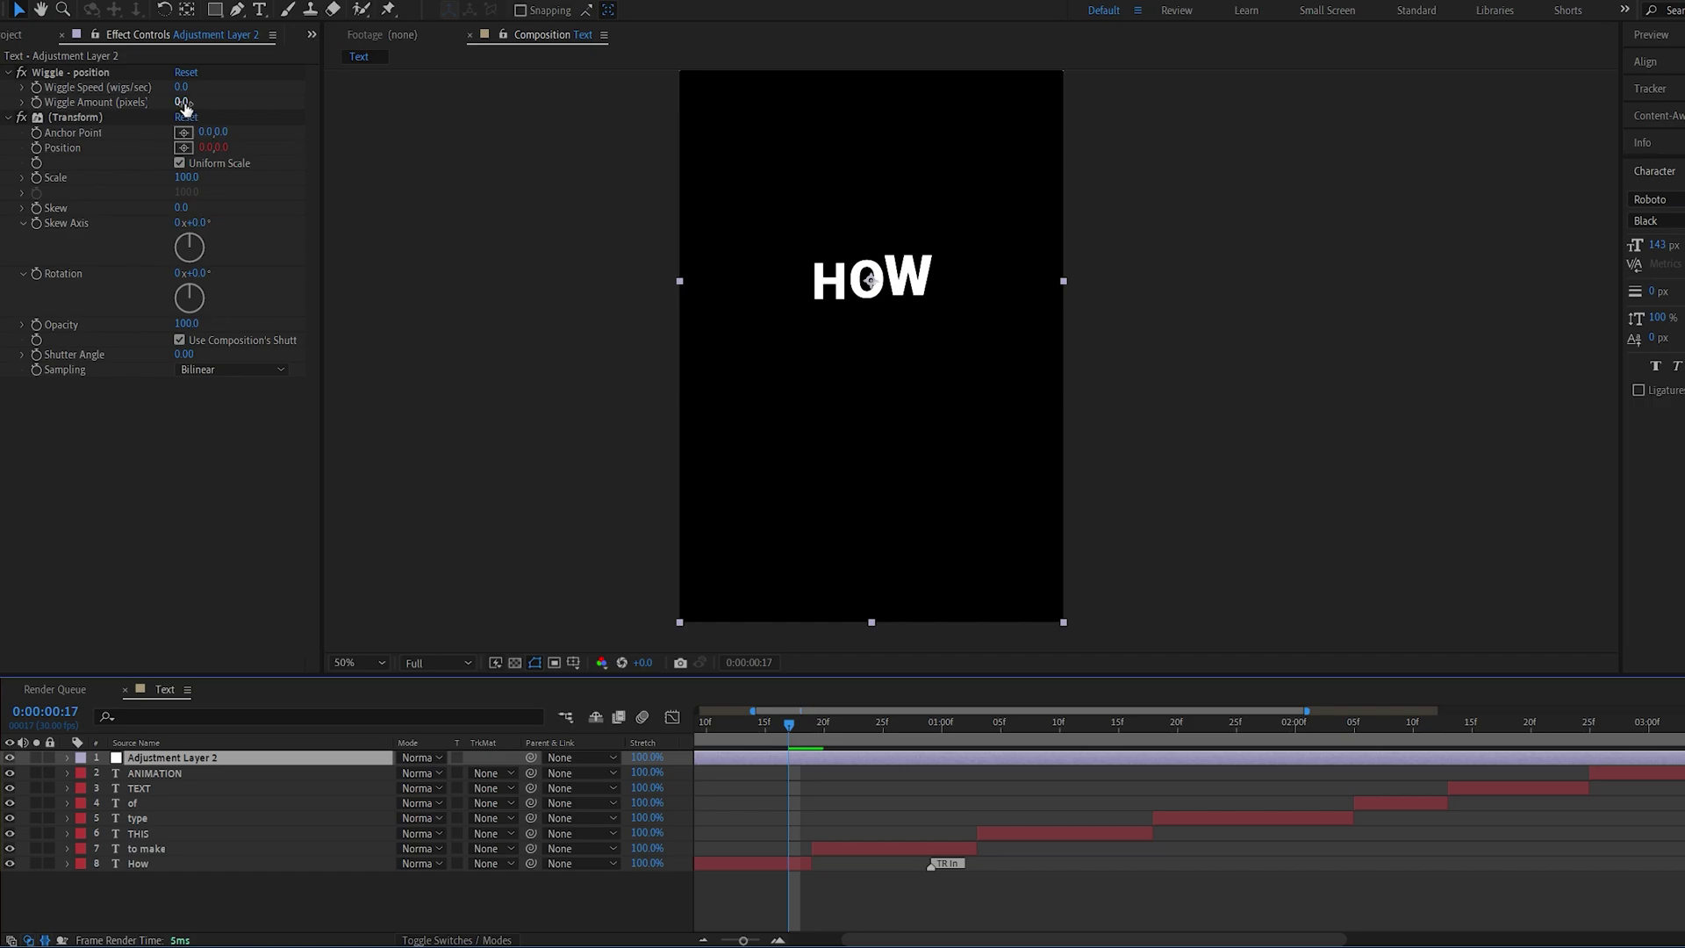
left_click(37, 103)
left_click(37, 88)
left_click_drag(790, 727, 816, 729)
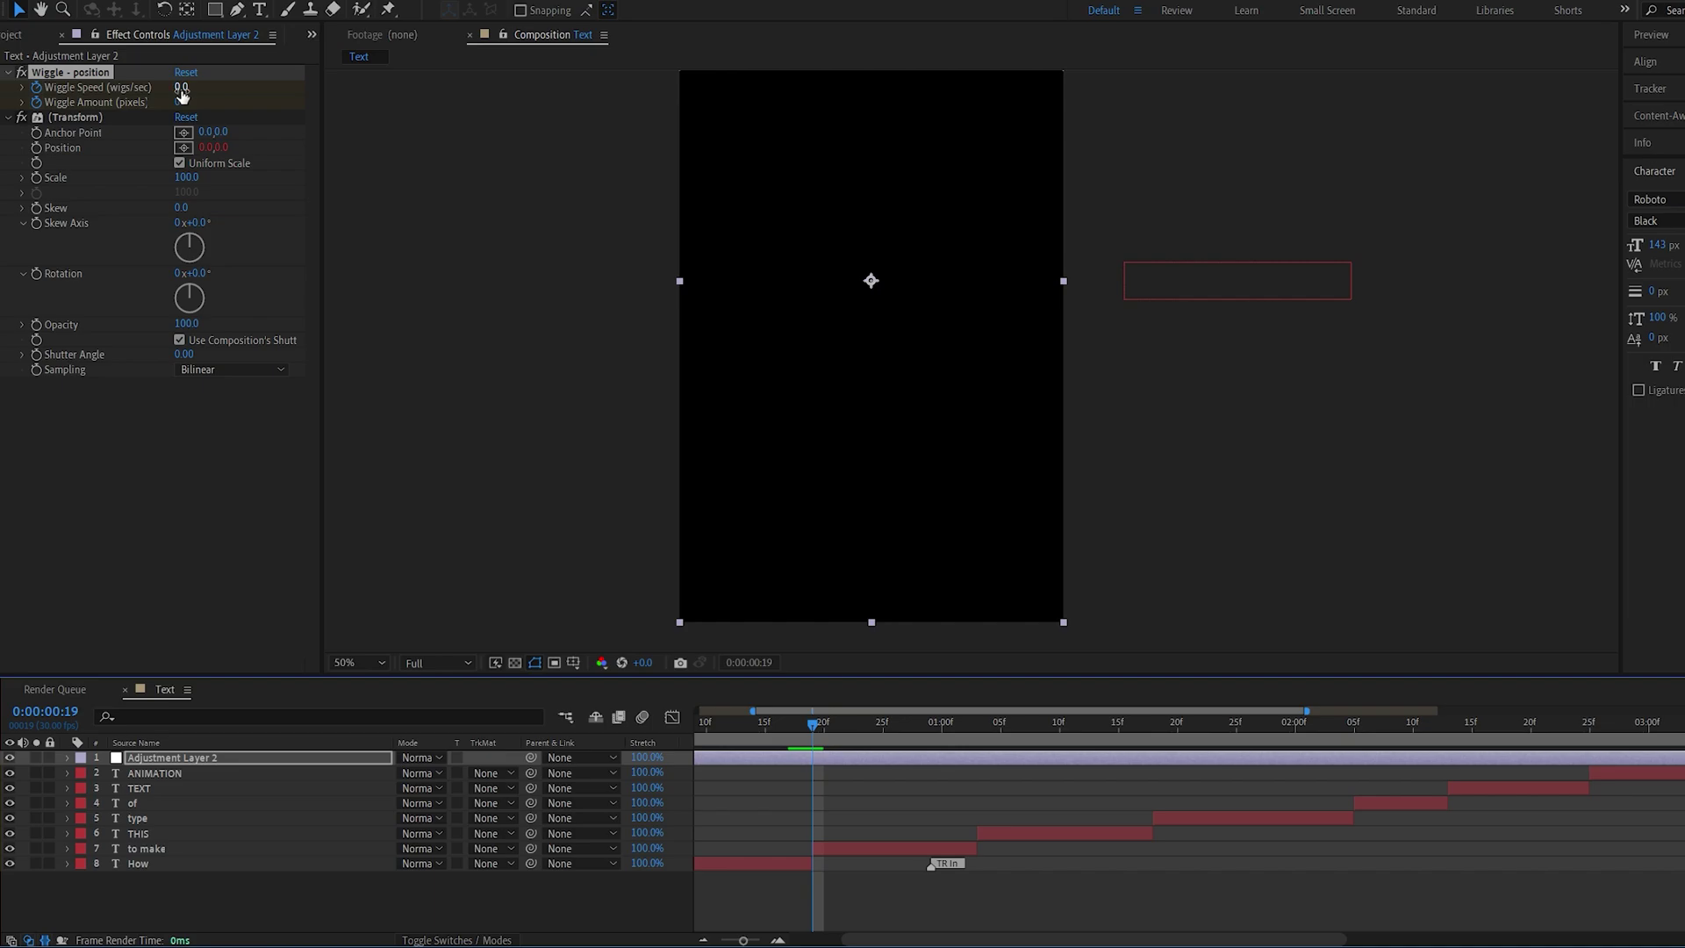
left_click(180, 87)
key("Tab")
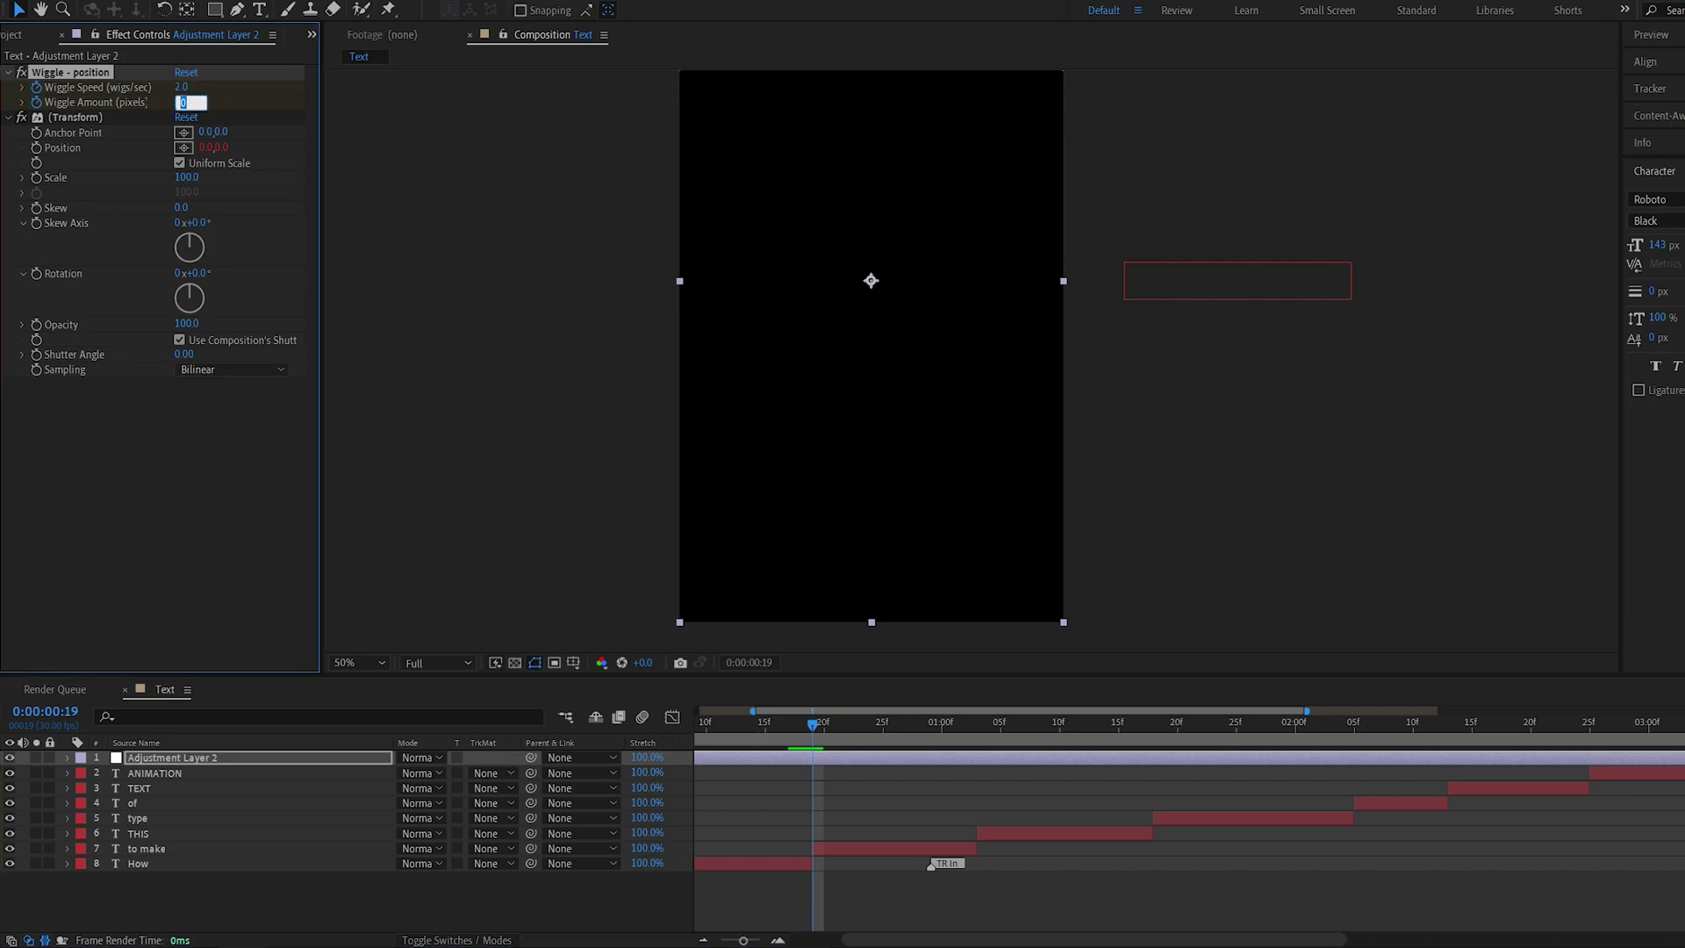
type("35")
key("Return")
Step: Paste zero wiggle keyframes after the shake to end it, ease all six keyframes
key("u")
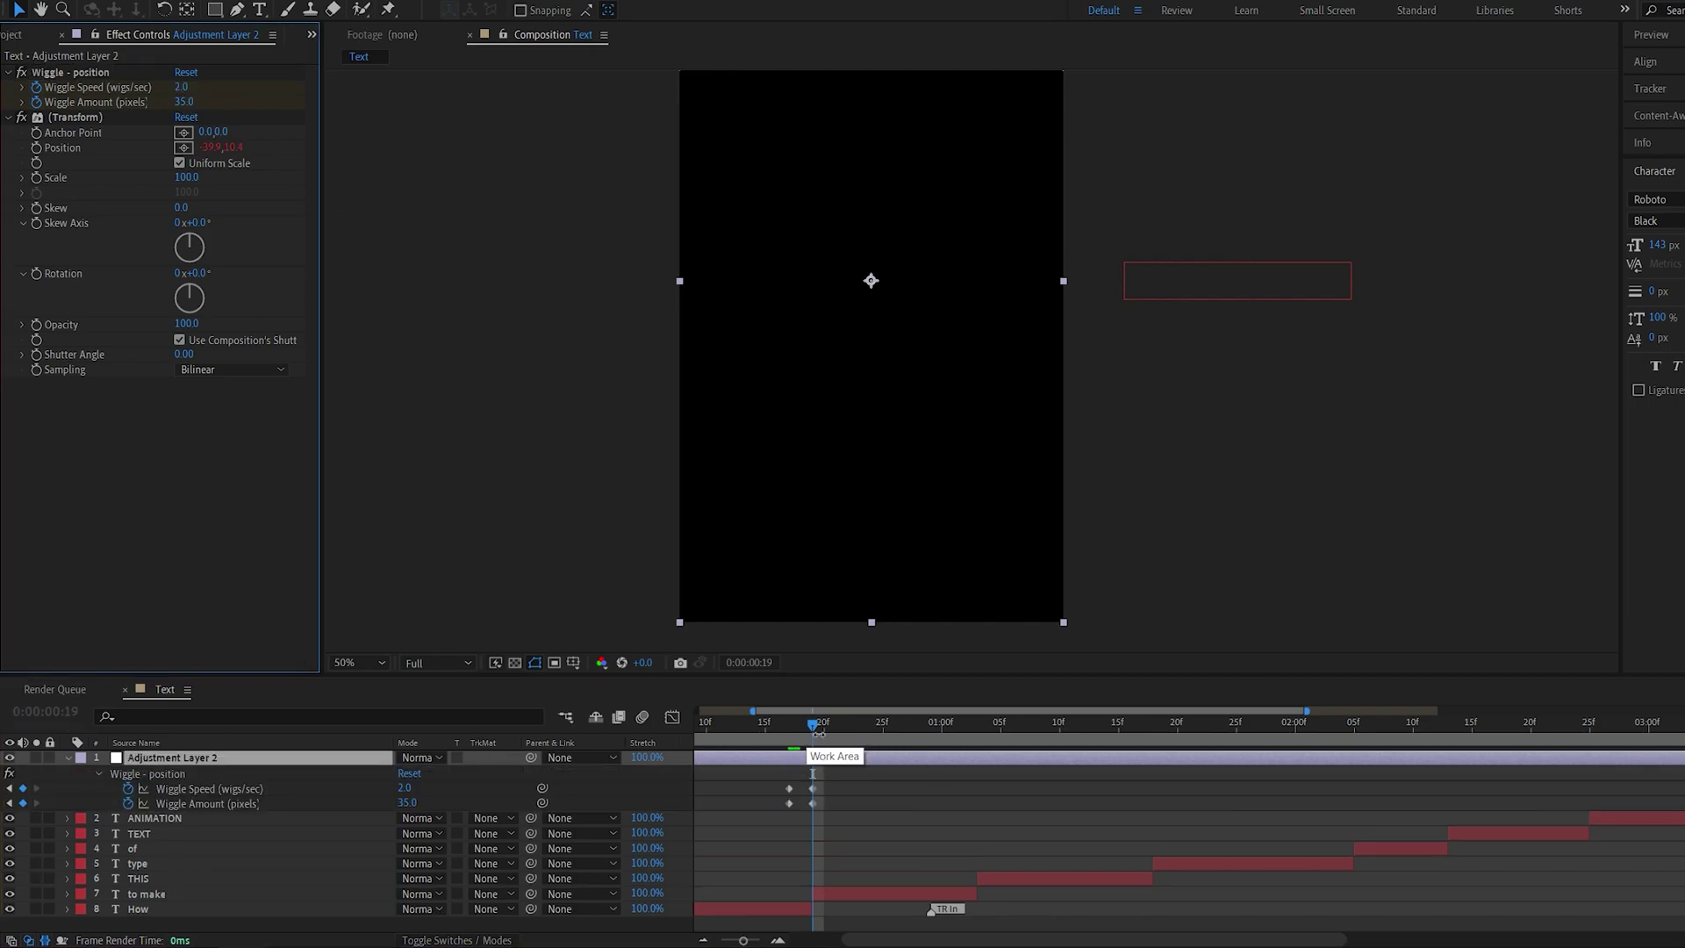
left_click_drag(780, 778, 802, 807)
mouse_move(815, 732)
left_mouse_down()
mouse_move(858, 736)
mouse_move(746, 819)
left_mouse_up()
key("ctrl+v")
key("F9")
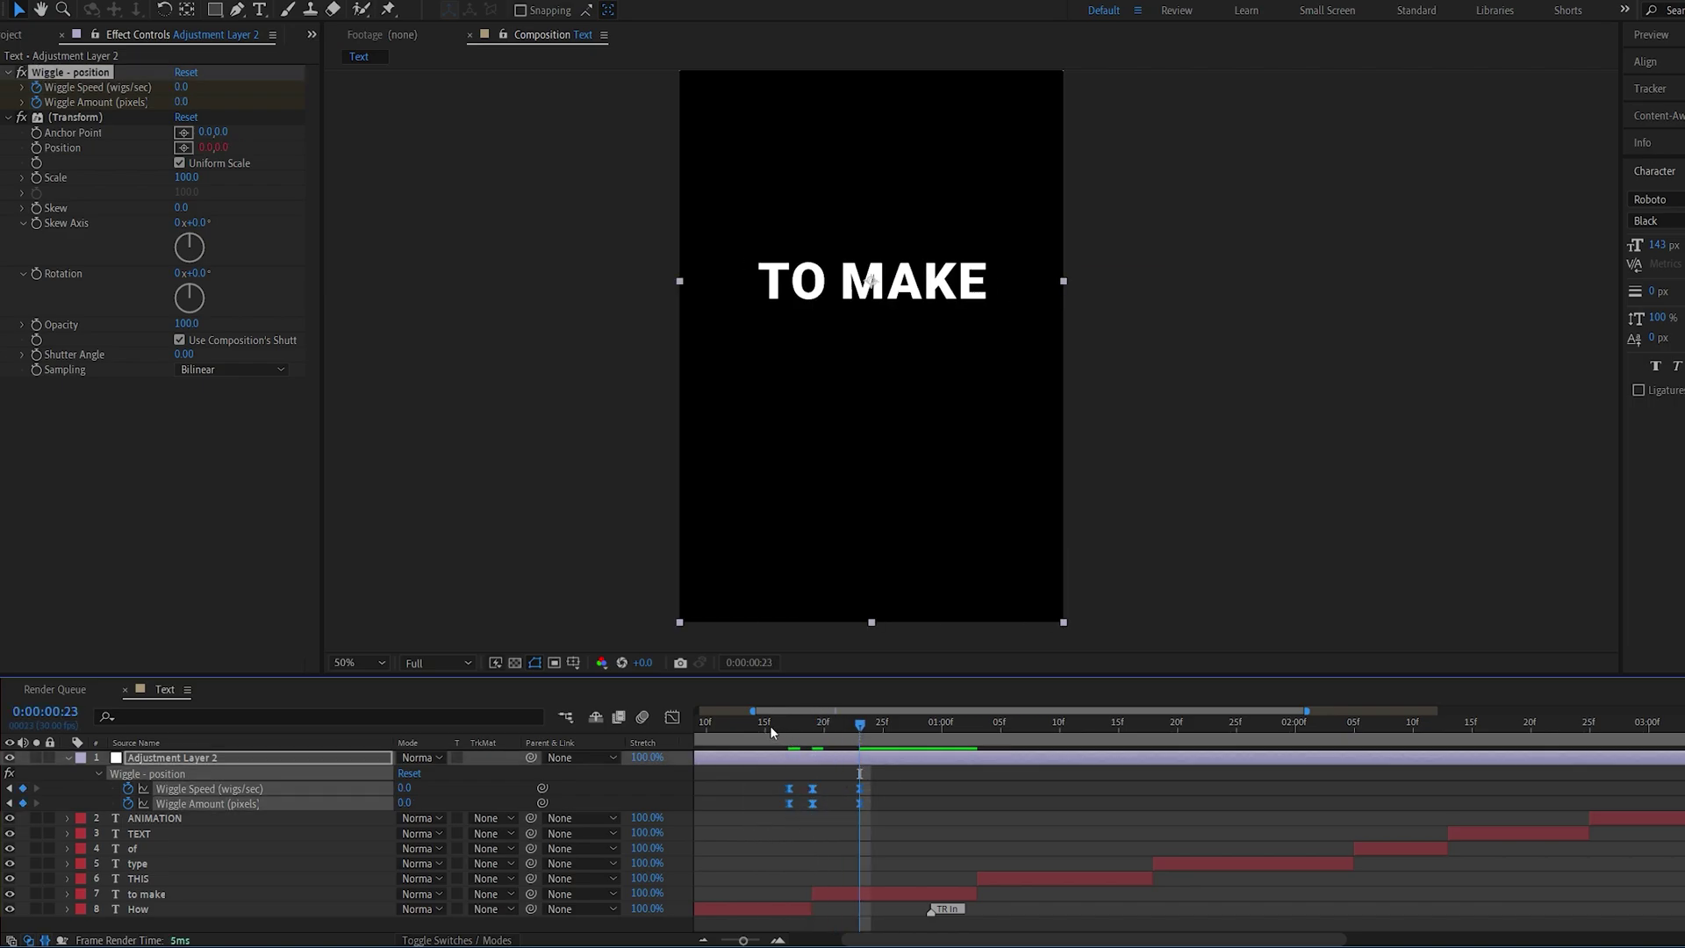
left_click(770, 725)
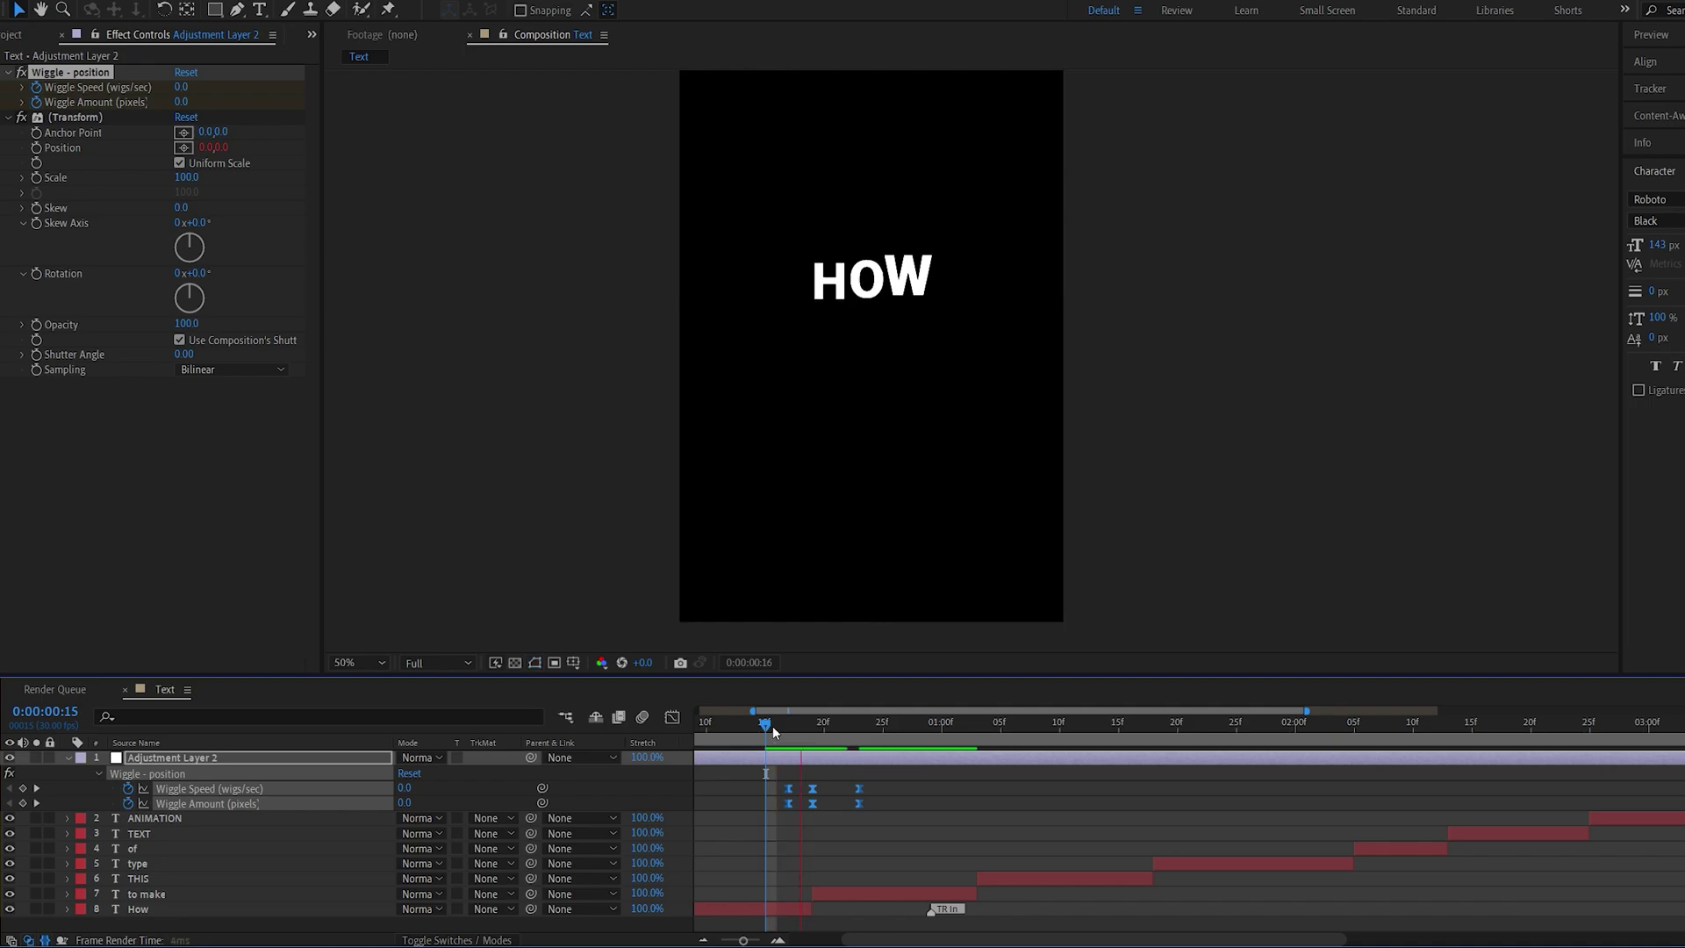
left_click(782, 726)
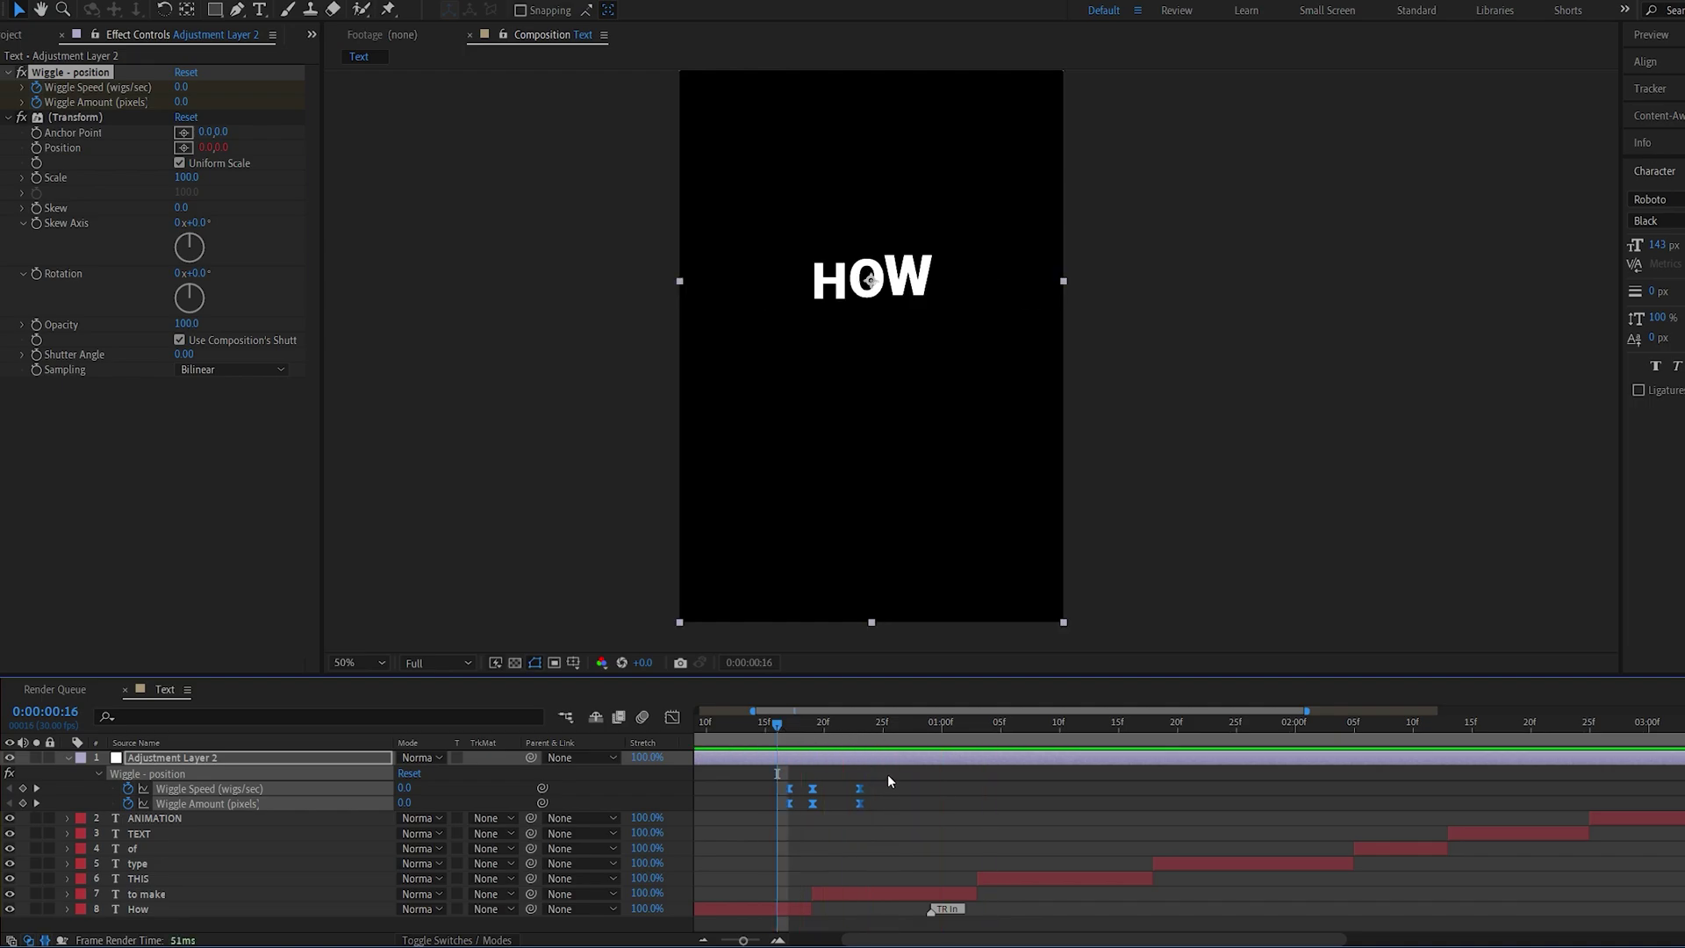
Step: Paste the shake keyframes at each later word change: 1:03, 1:17, 2:05, 2:12, 2:25
left_click_drag(963, 724, 969, 726)
key("ctrl+v")
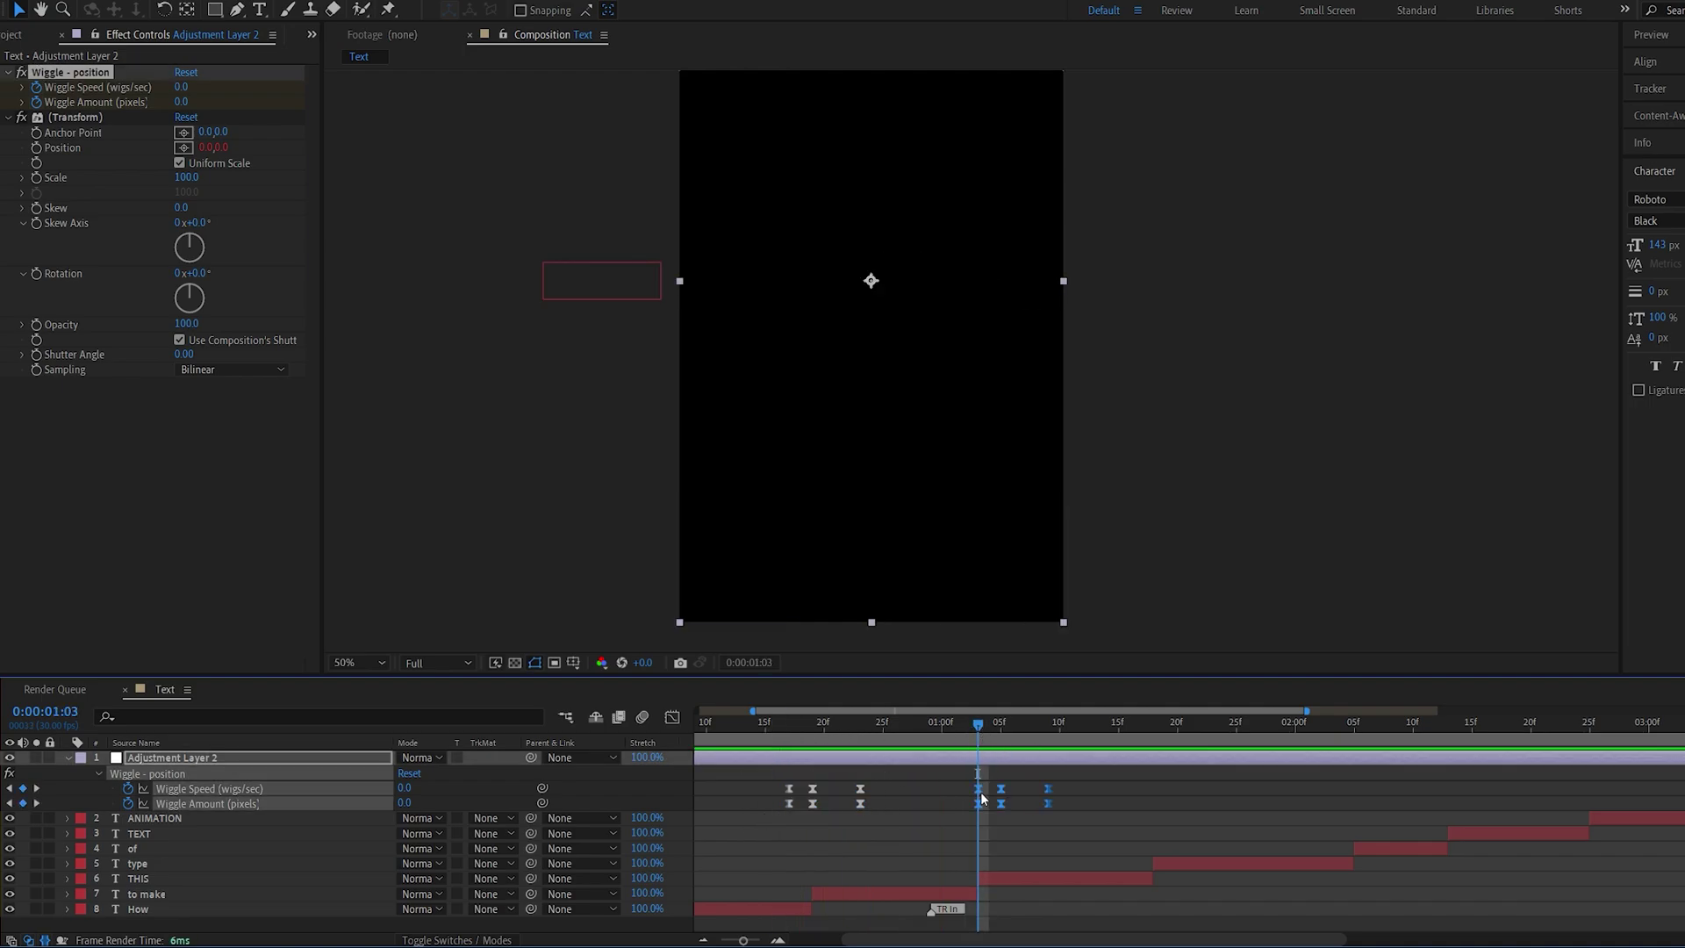
left_click_drag(1001, 791, 980, 792)
left_click(1151, 726)
key("ctrl+v")
key("Page_Down")
left_click_drag(1166, 791, 1154, 790)
left_click(1354, 727)
key("ctrl+v")
left_click(1440, 727)
key("ctrl+v")
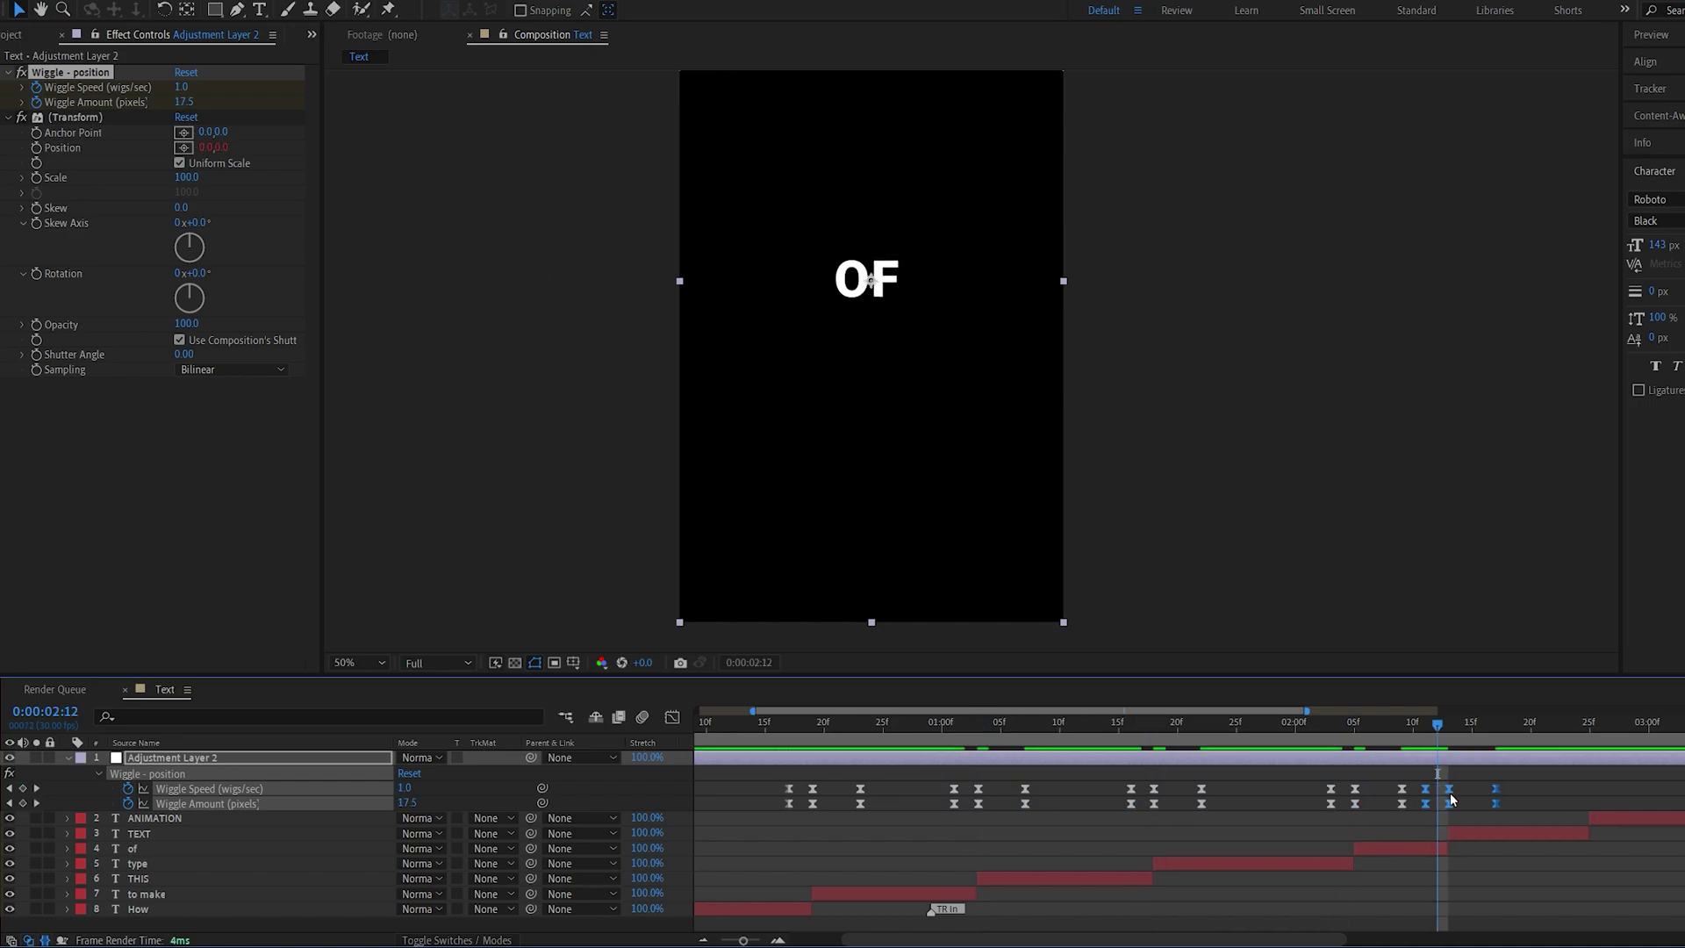
left_click(1589, 726)
key("ctrl+v")
Step: Turn on motion blur, preview the animation, and collapse Adjustment Layer 2's wiggle properties
left_click(807, 723)
left_click(643, 718)
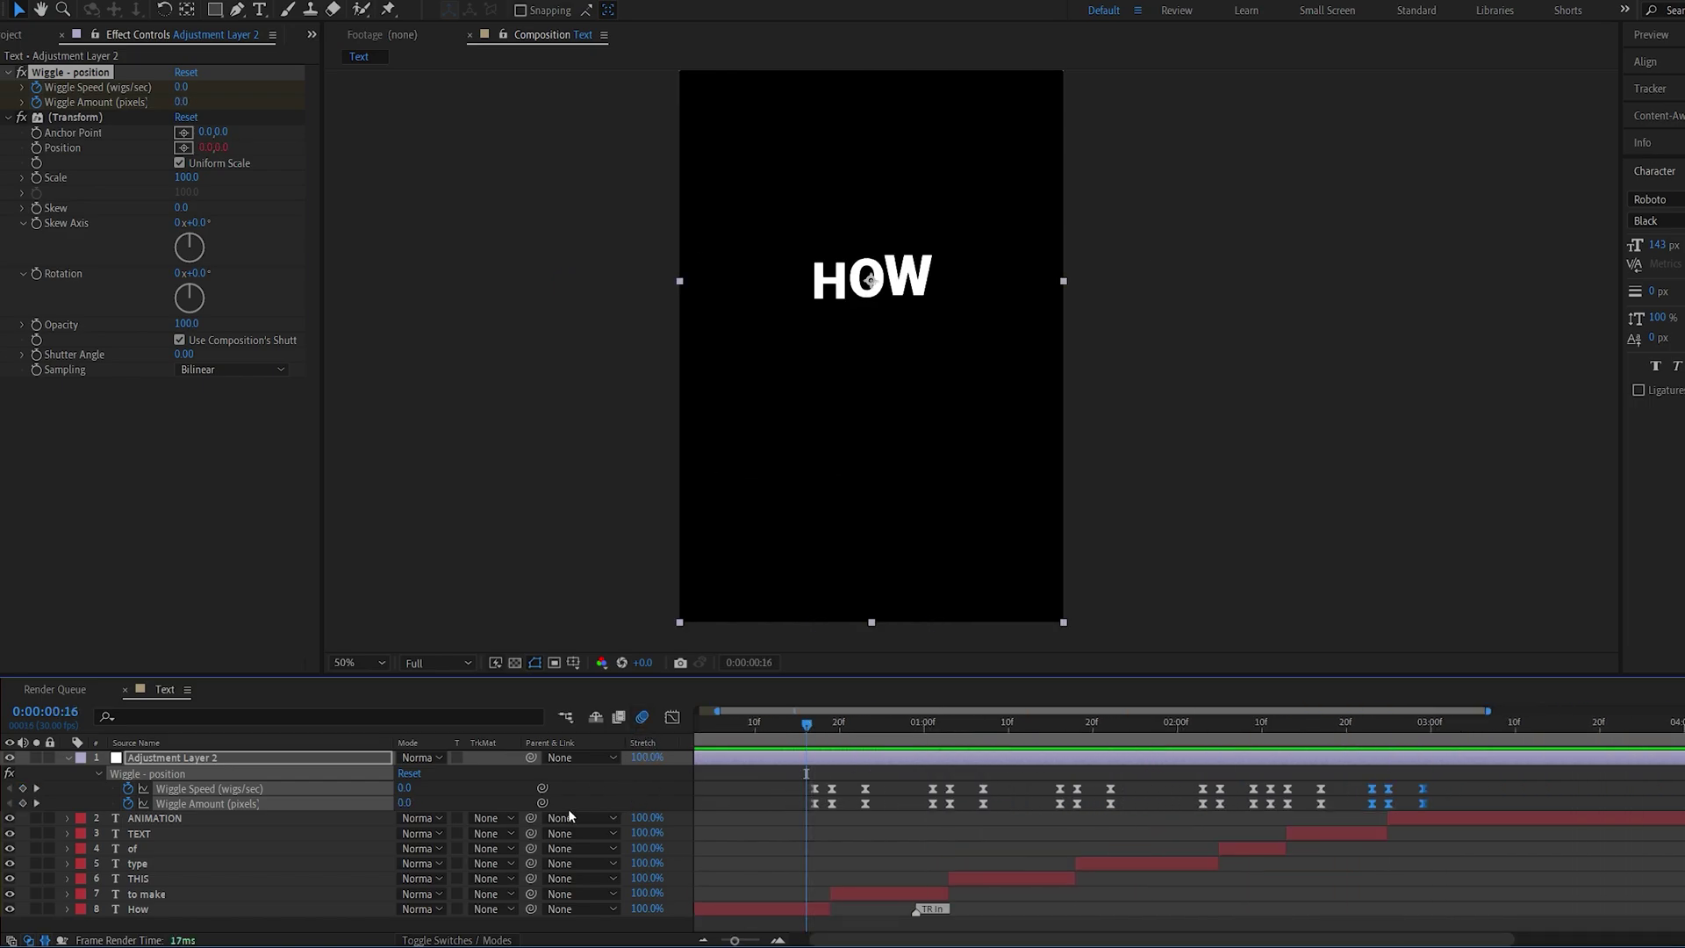
left_click(461, 940)
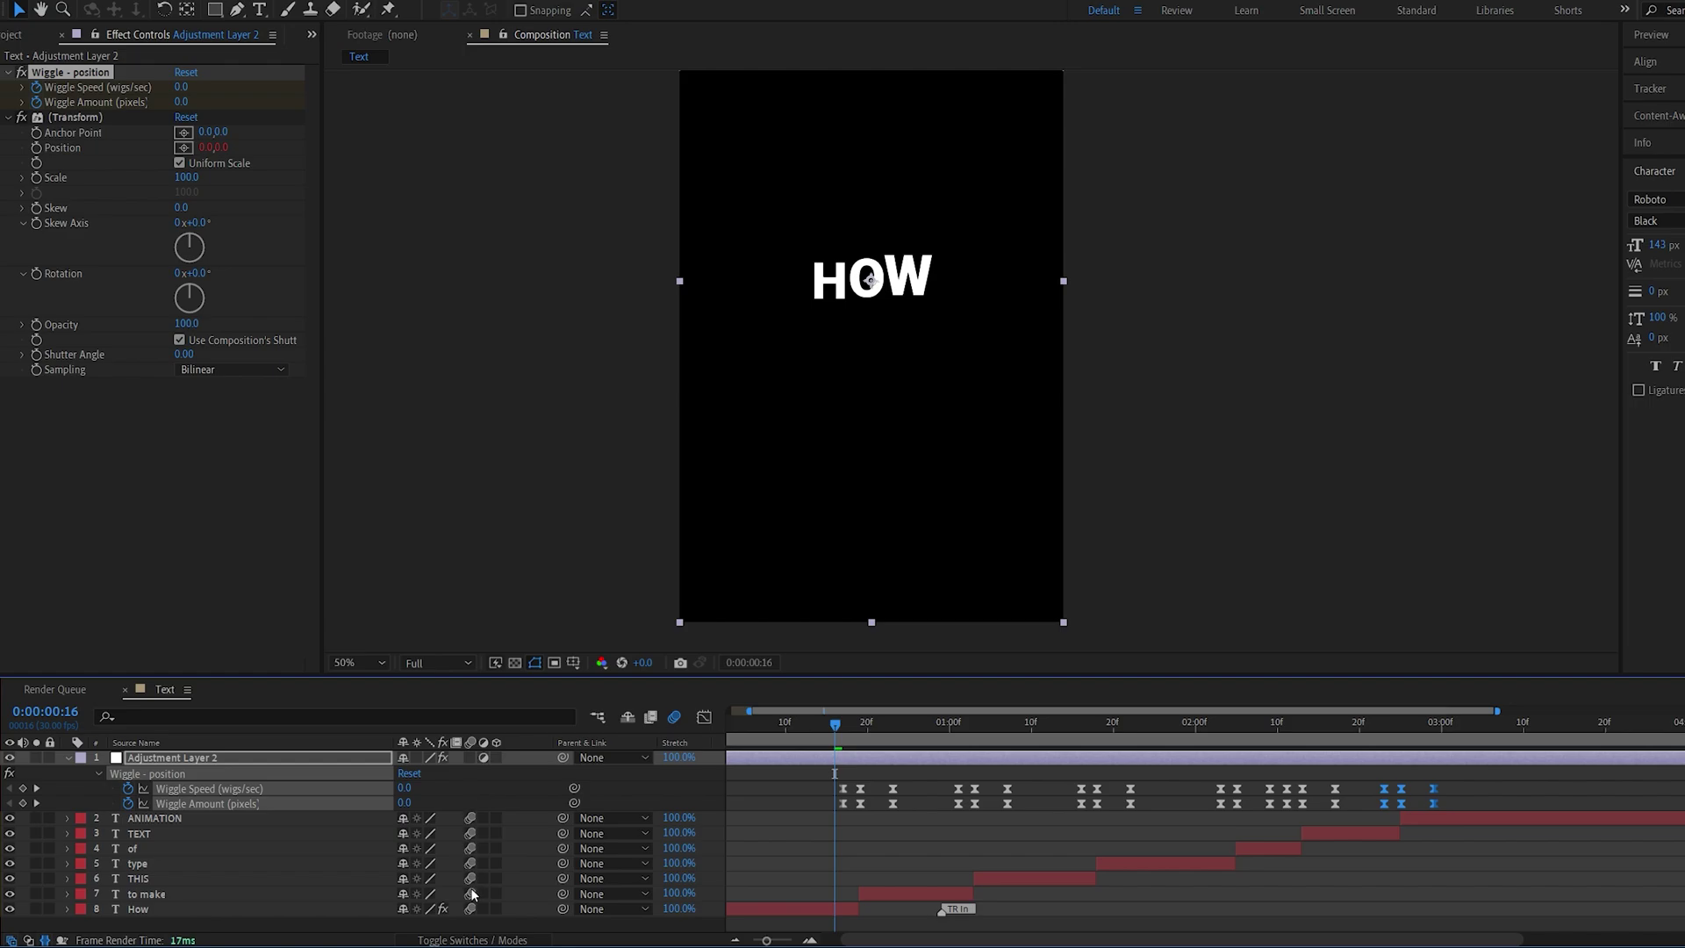
left_click(808, 827)
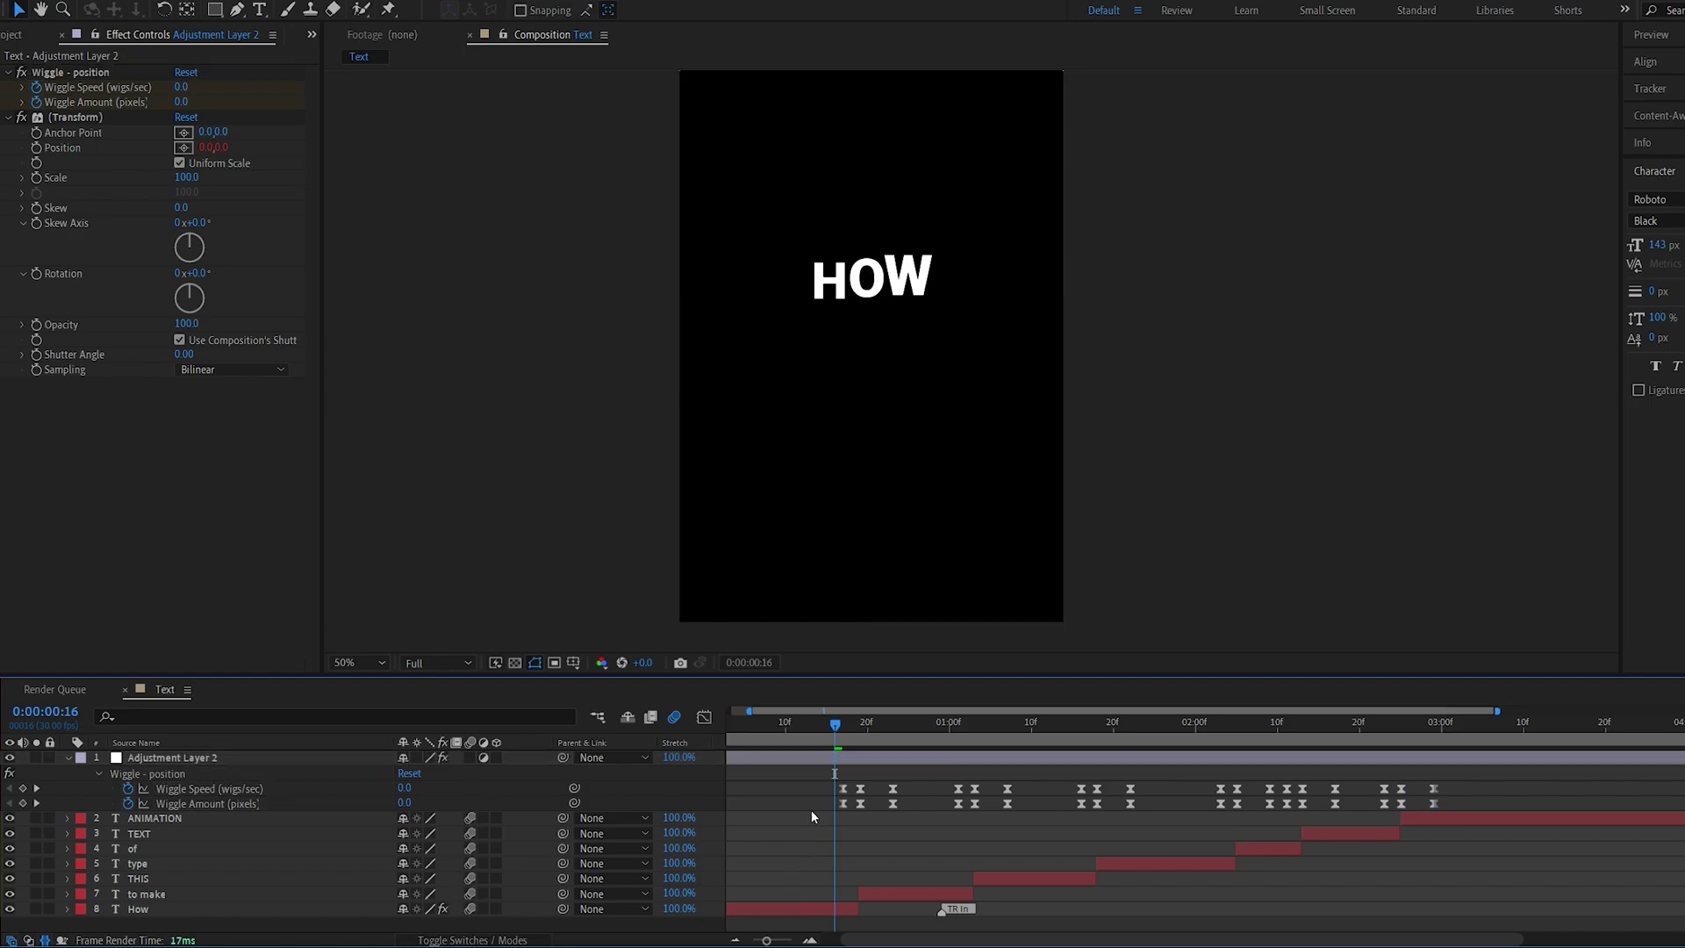
left_click_drag(812, 729, 616, 742)
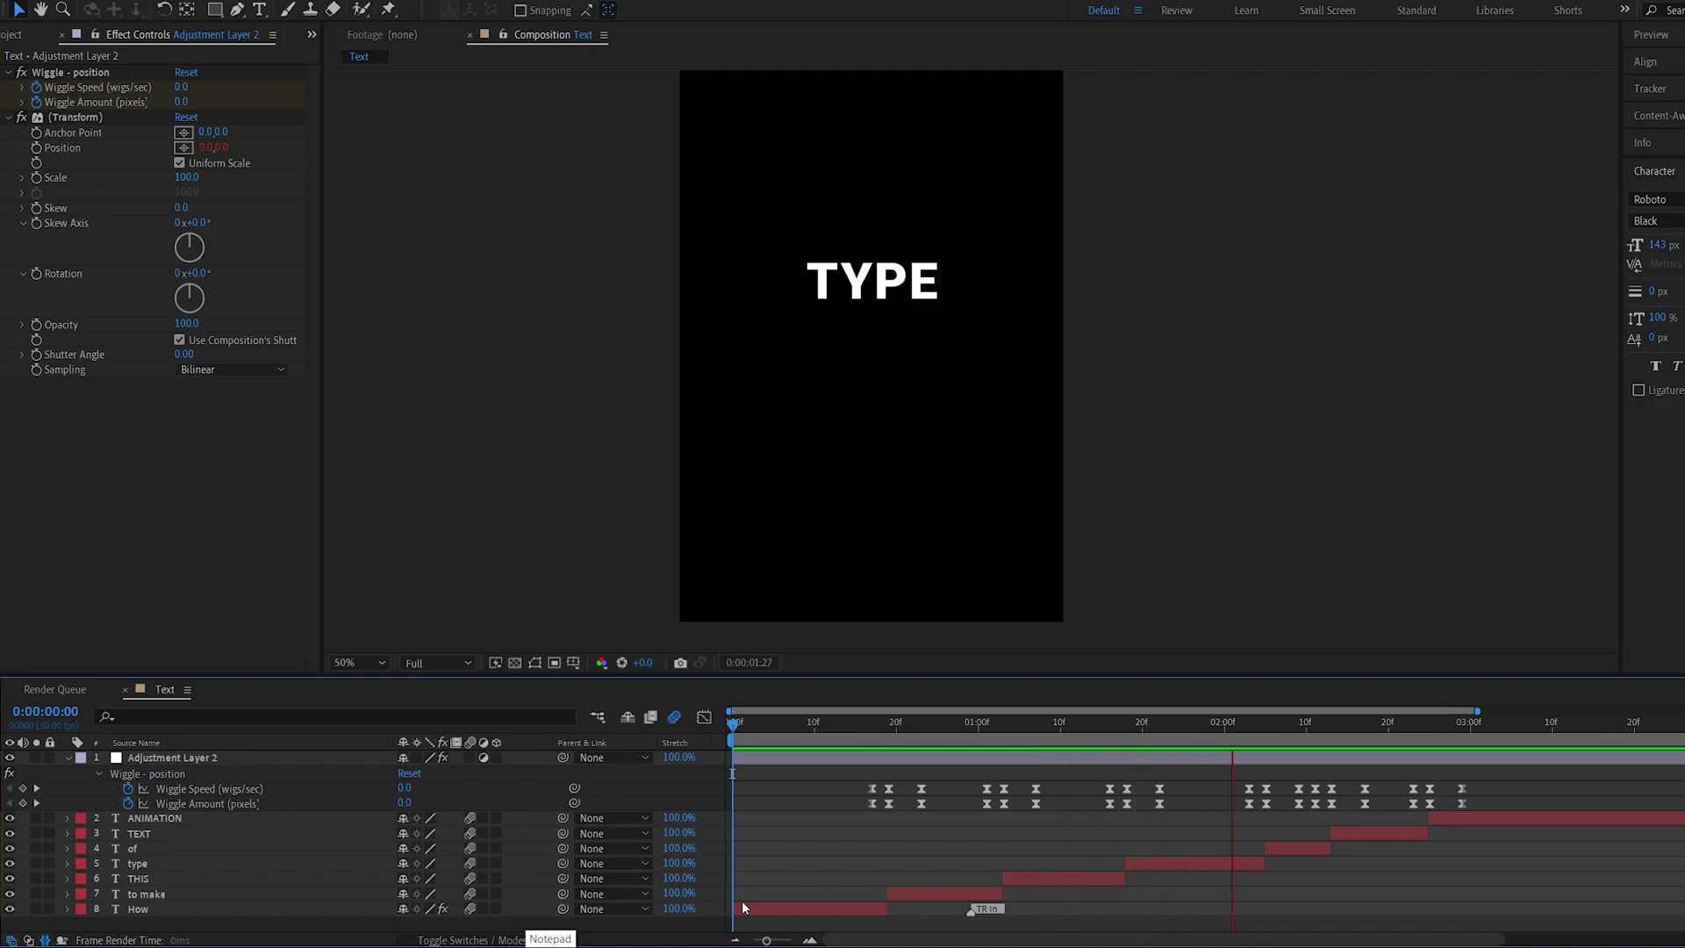
left_click(1349, 725)
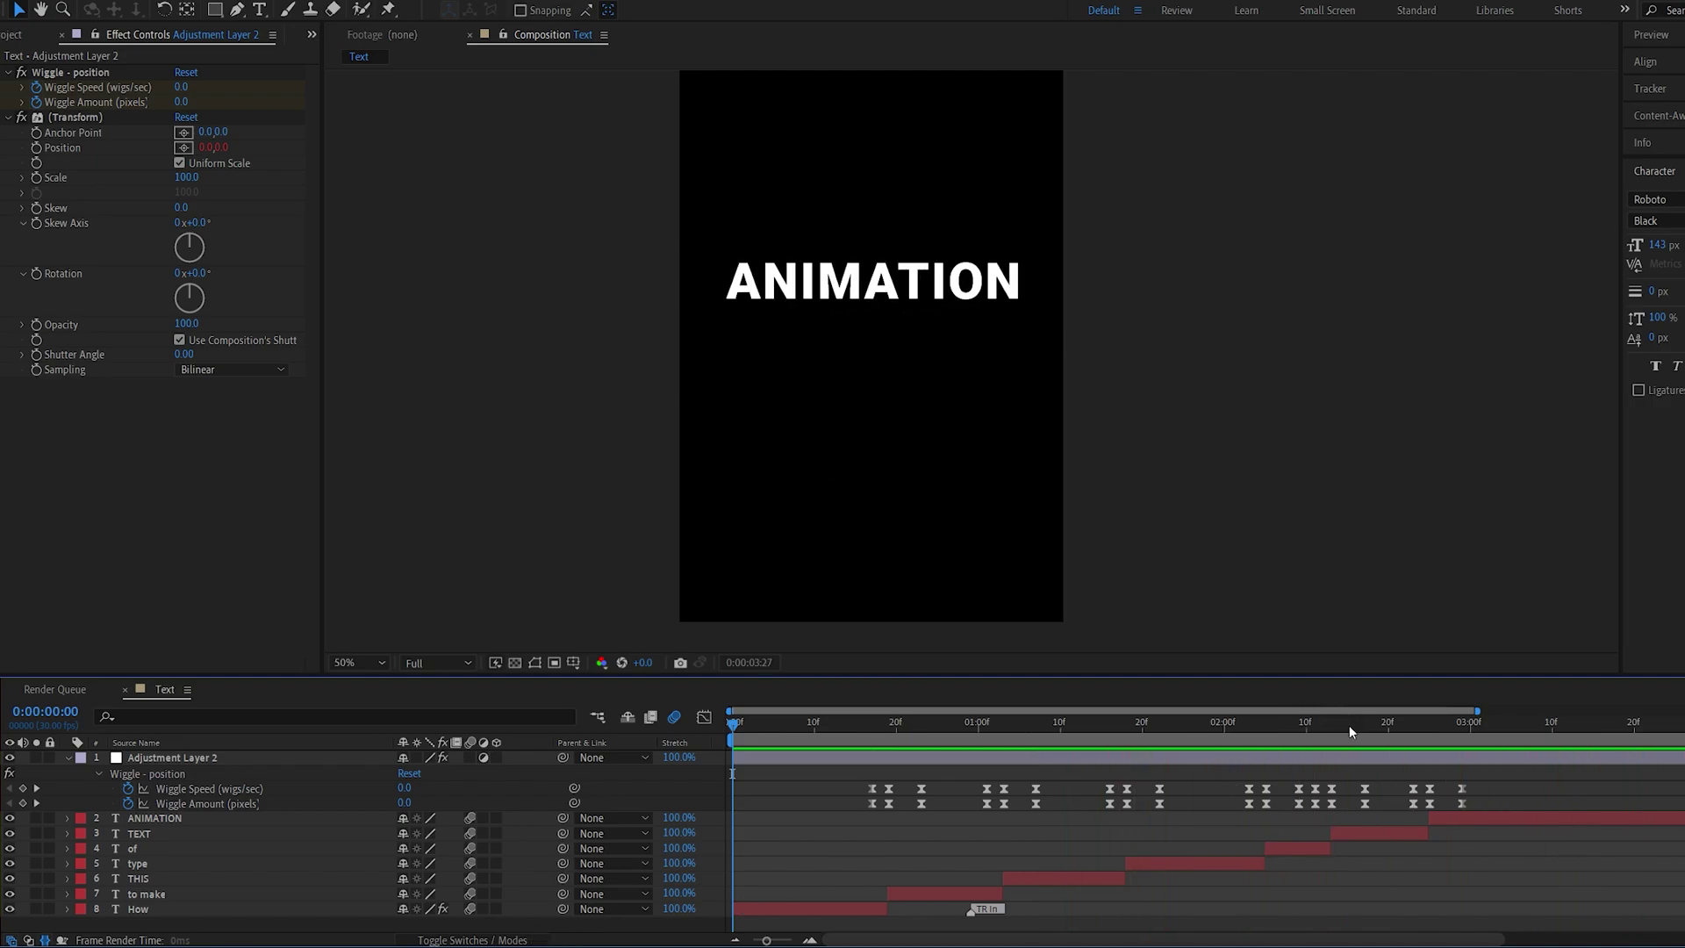
left_click_drag(1349, 725, 1535, 737)
left_click(68, 758)
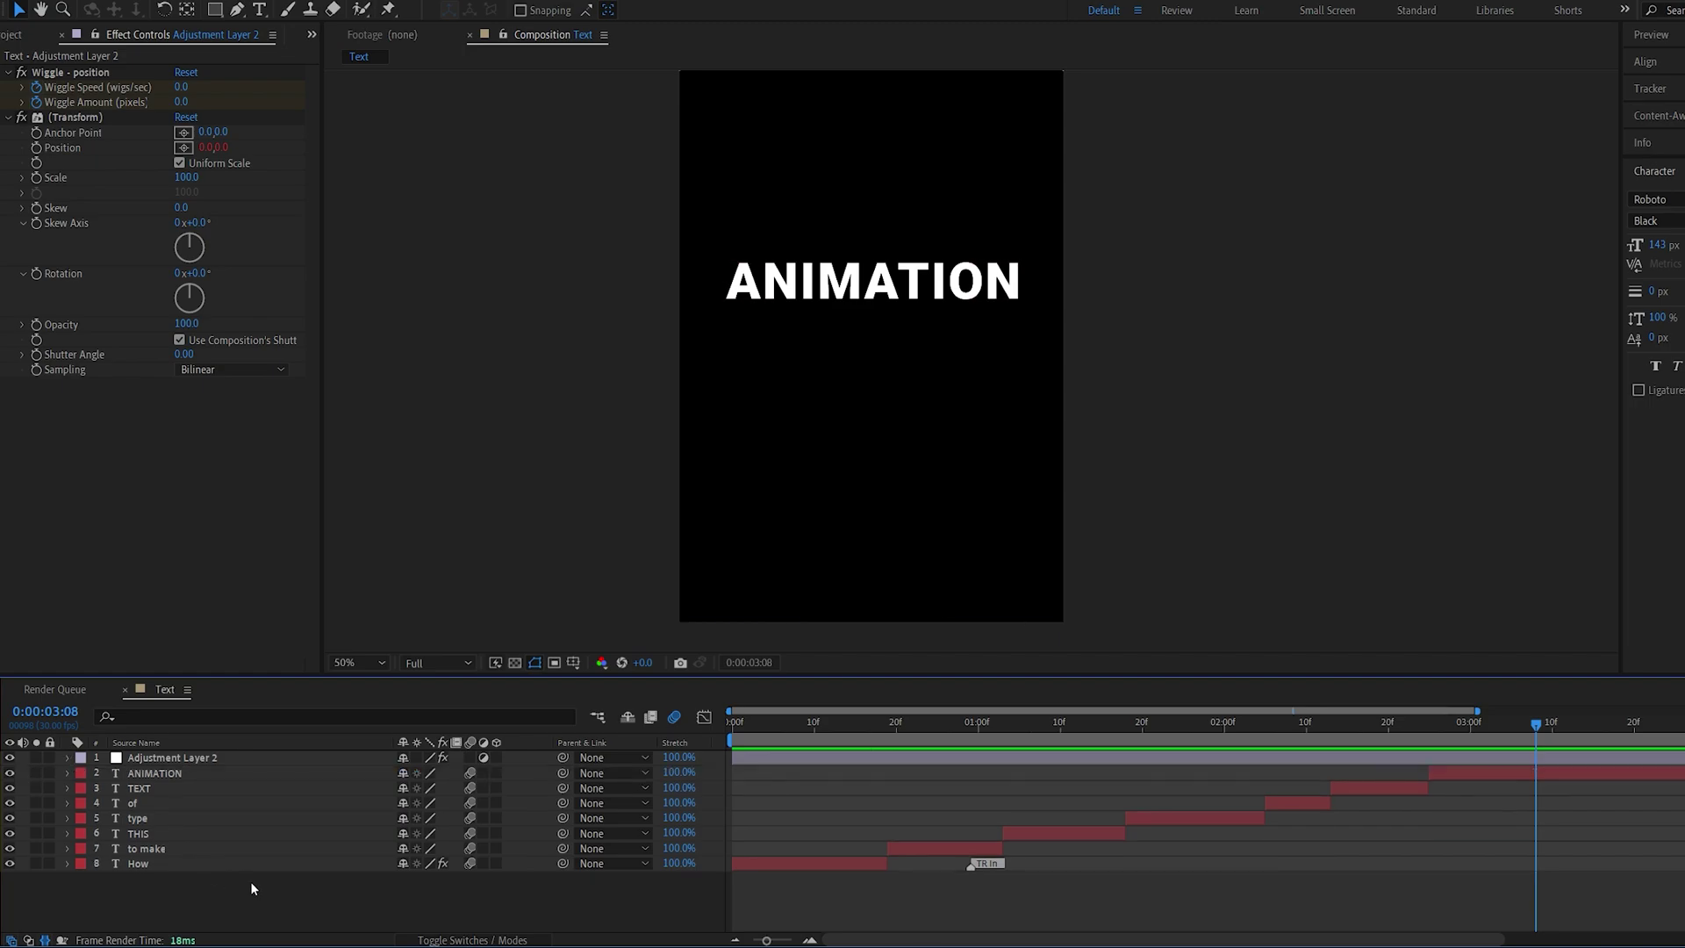
right_click(252, 887)
Step: Add a new adjustment layer with Glow: radius 42, threshold 53.3%, intensity 0.5
mouse_move(327, 702)
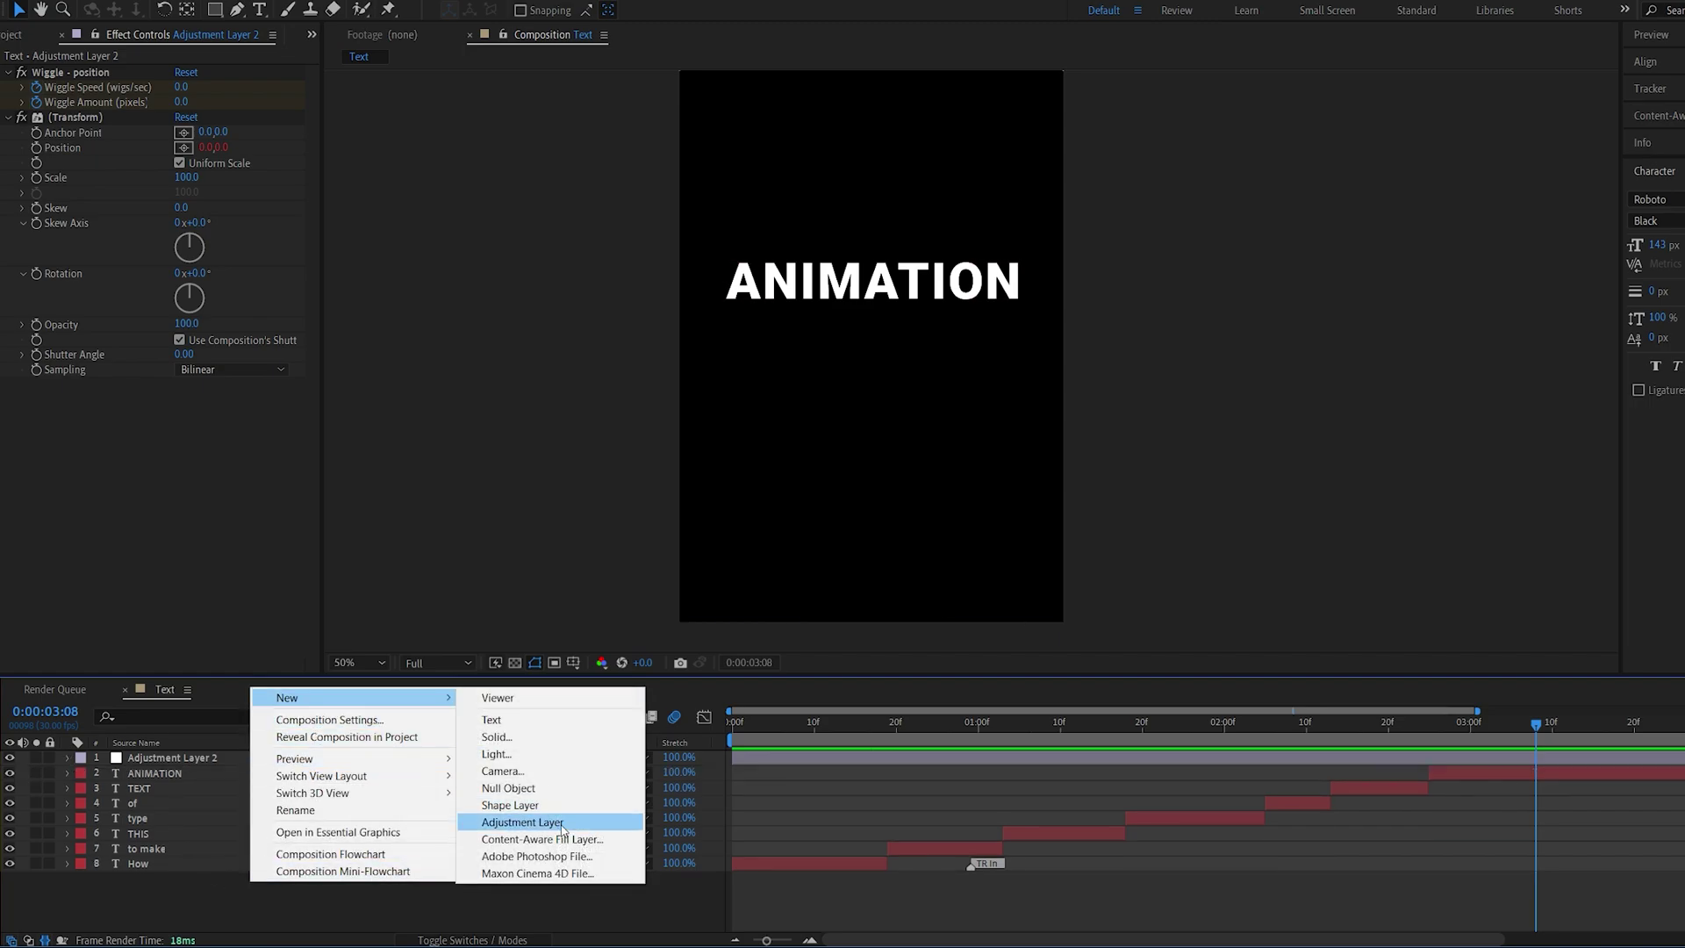
left_click(561, 827)
key("ctrl+space")
type("g")
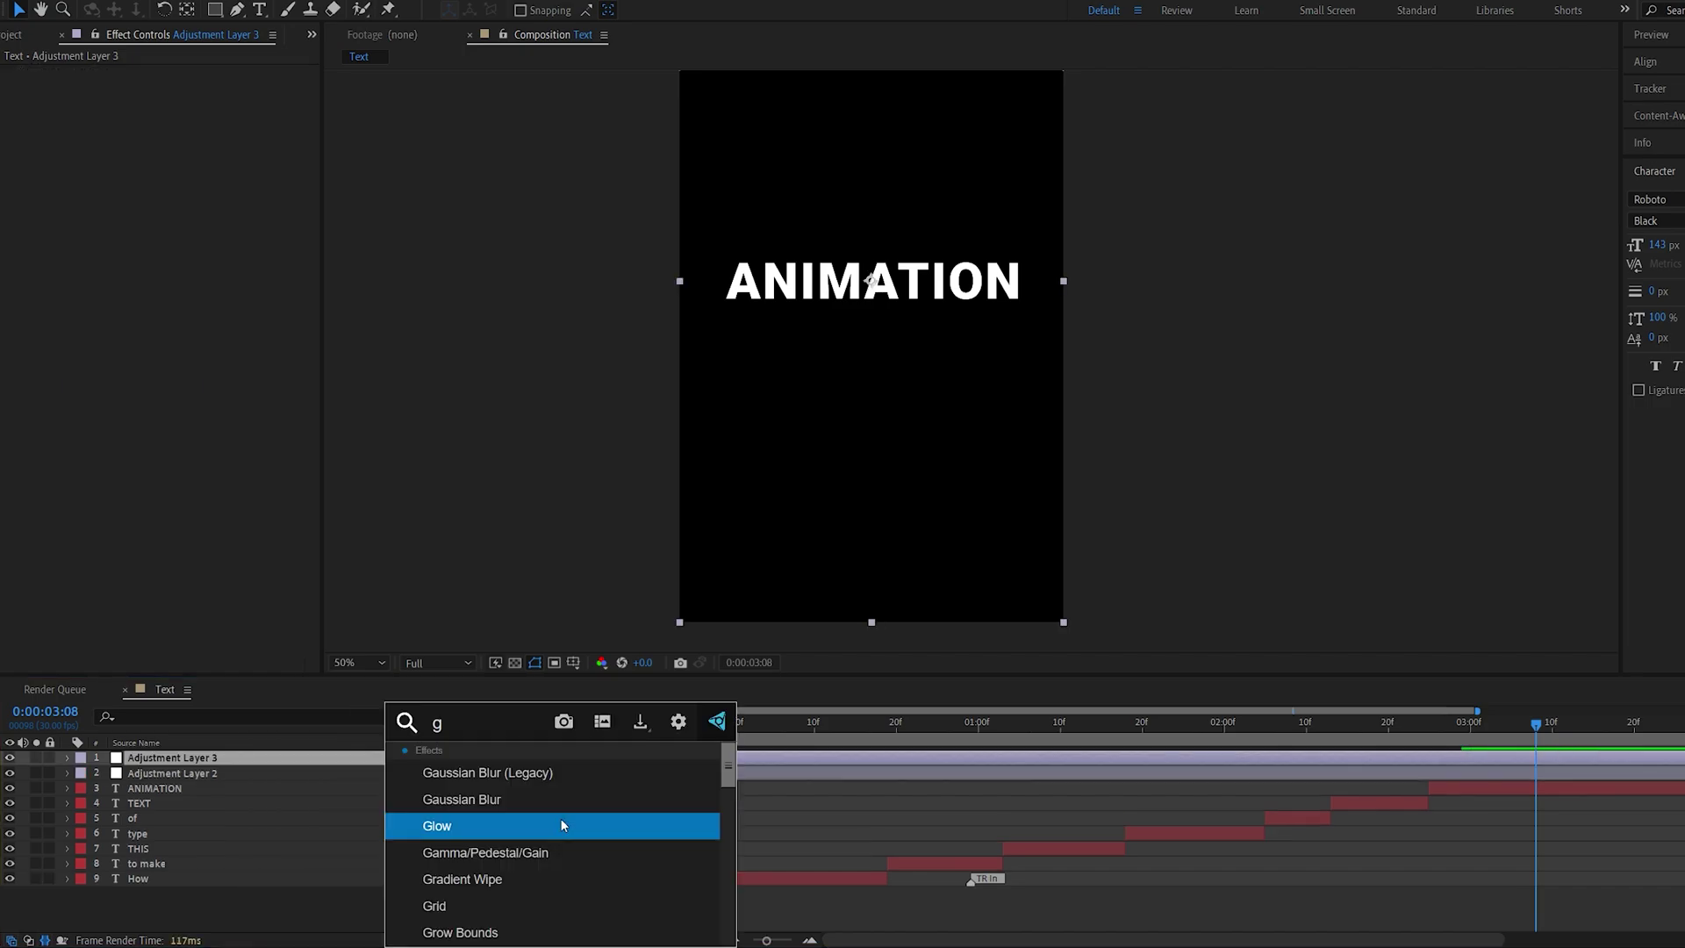
type("low")
left_click(326, 601)
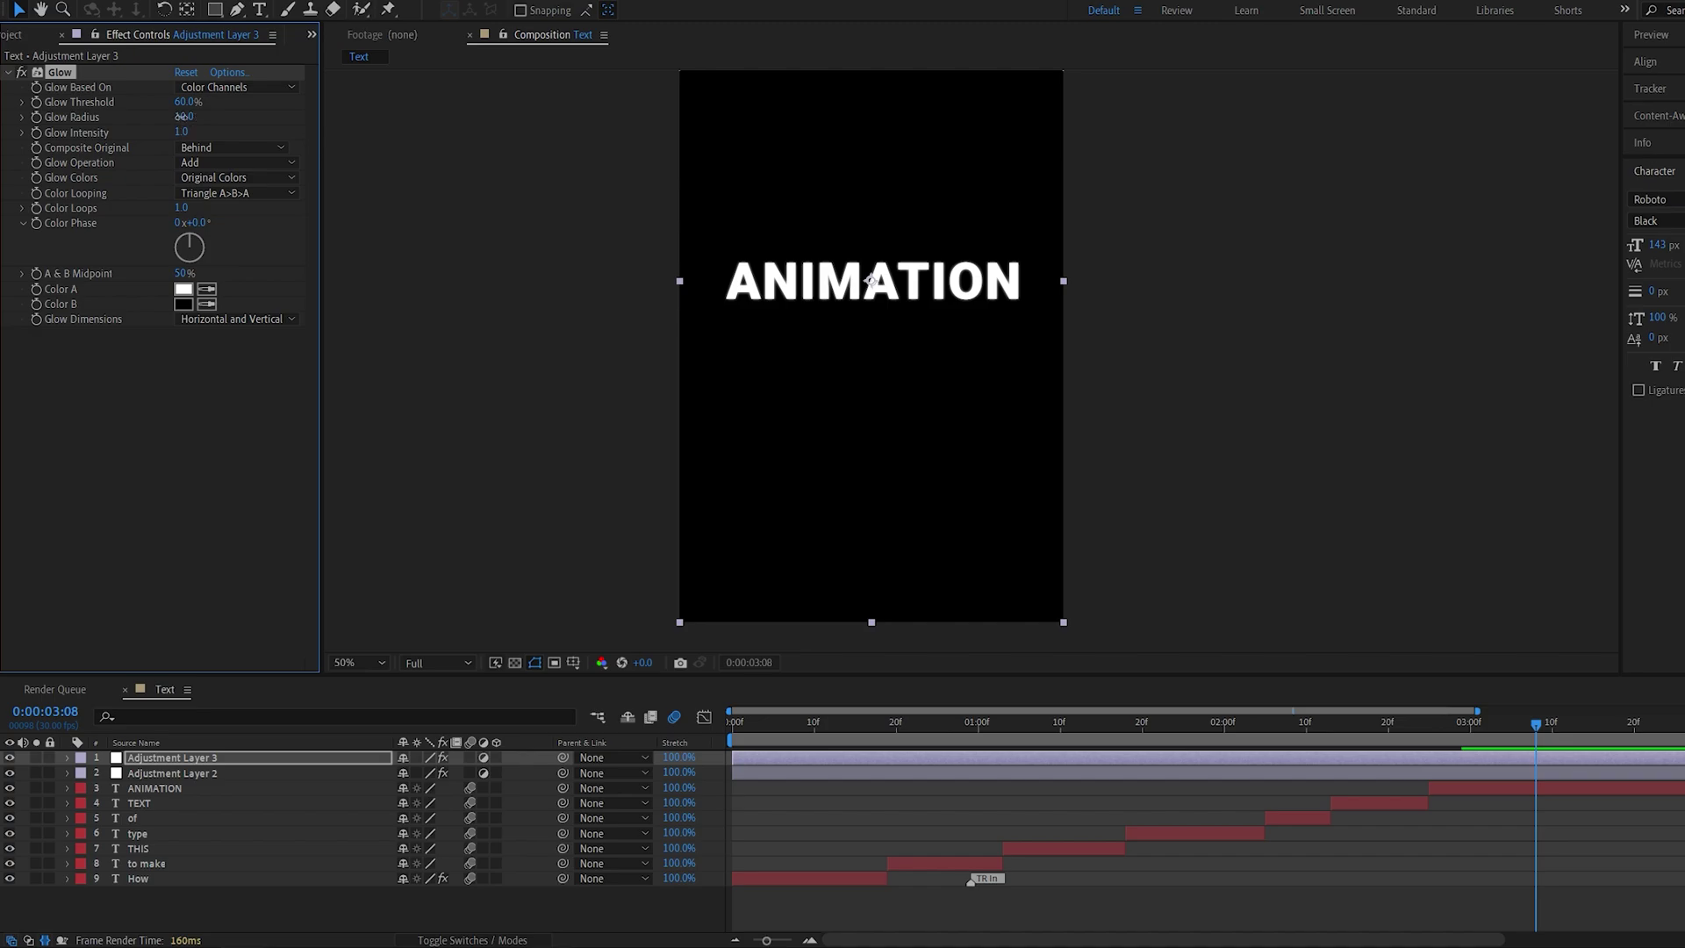
left_click_drag(180, 117, 144, 137)
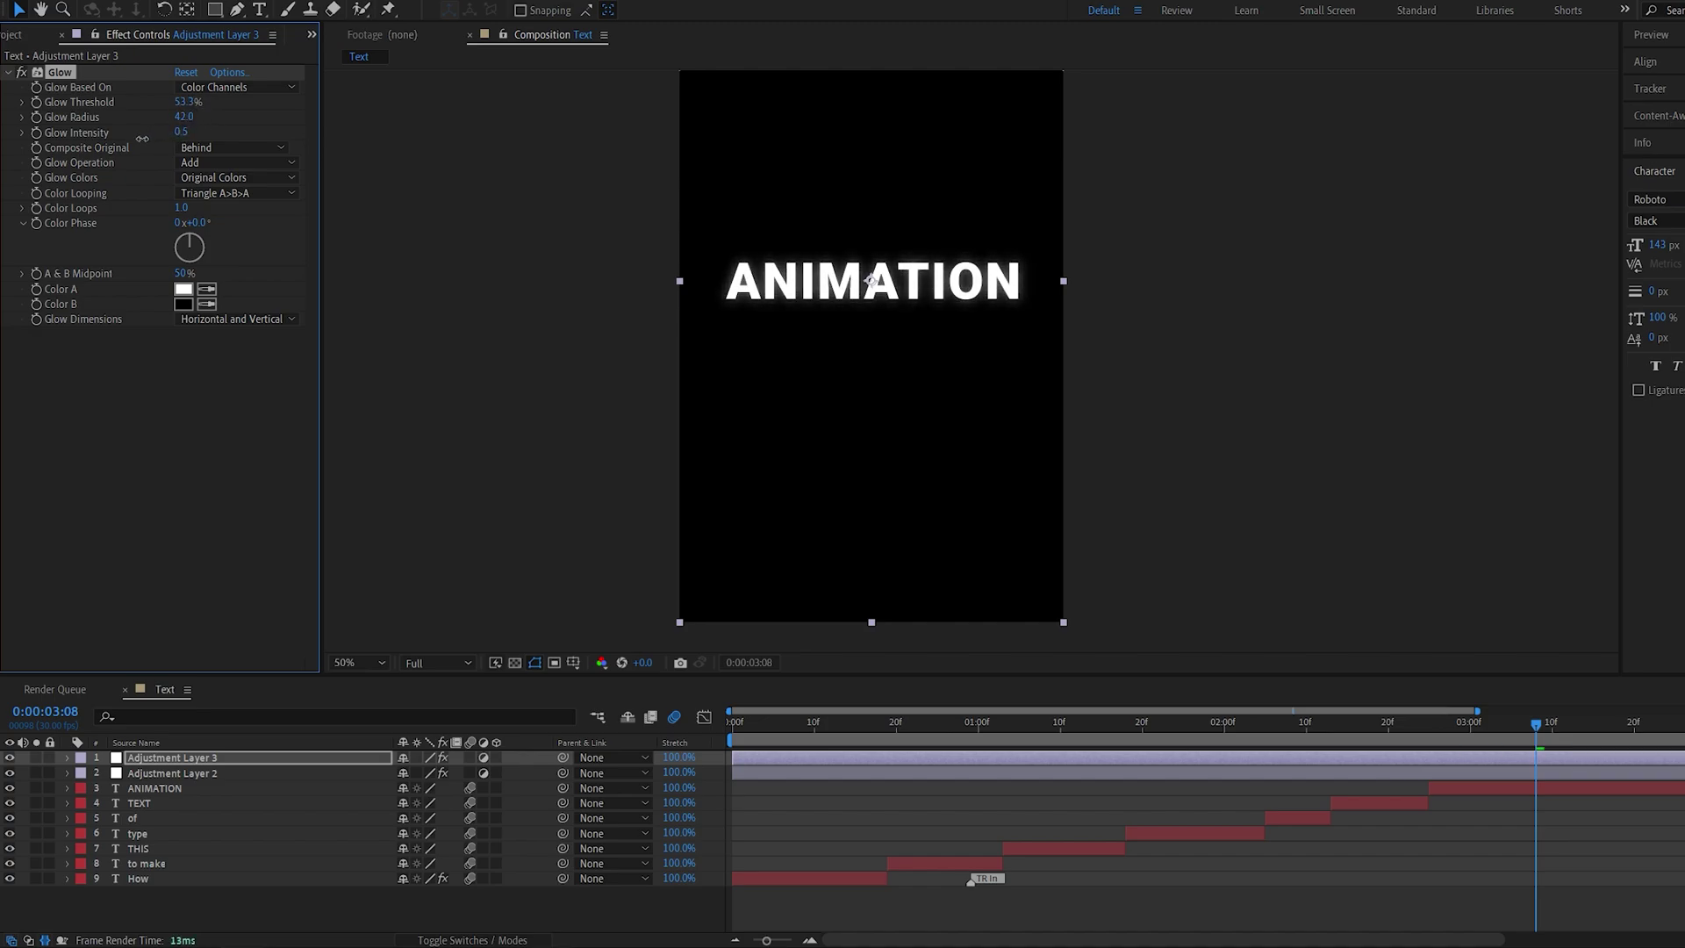
left_click(187, 759)
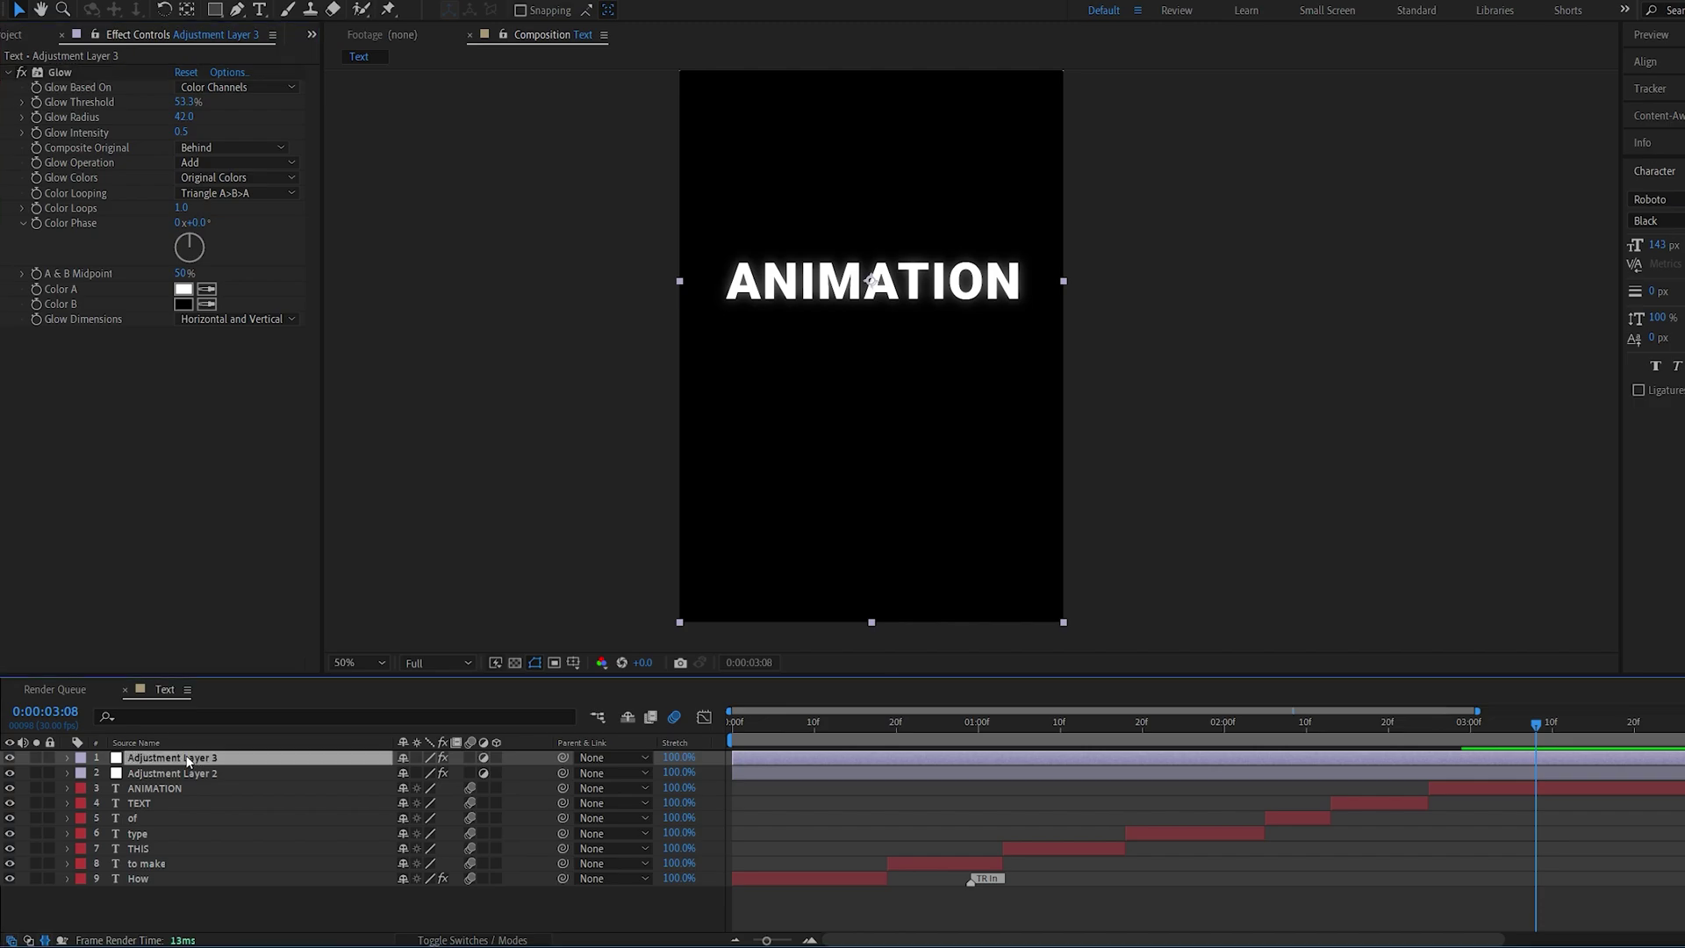
Step: Give Adjustment Layer 3's Opacity a wiggle(10,50) expression and preview the flicker
key("t")
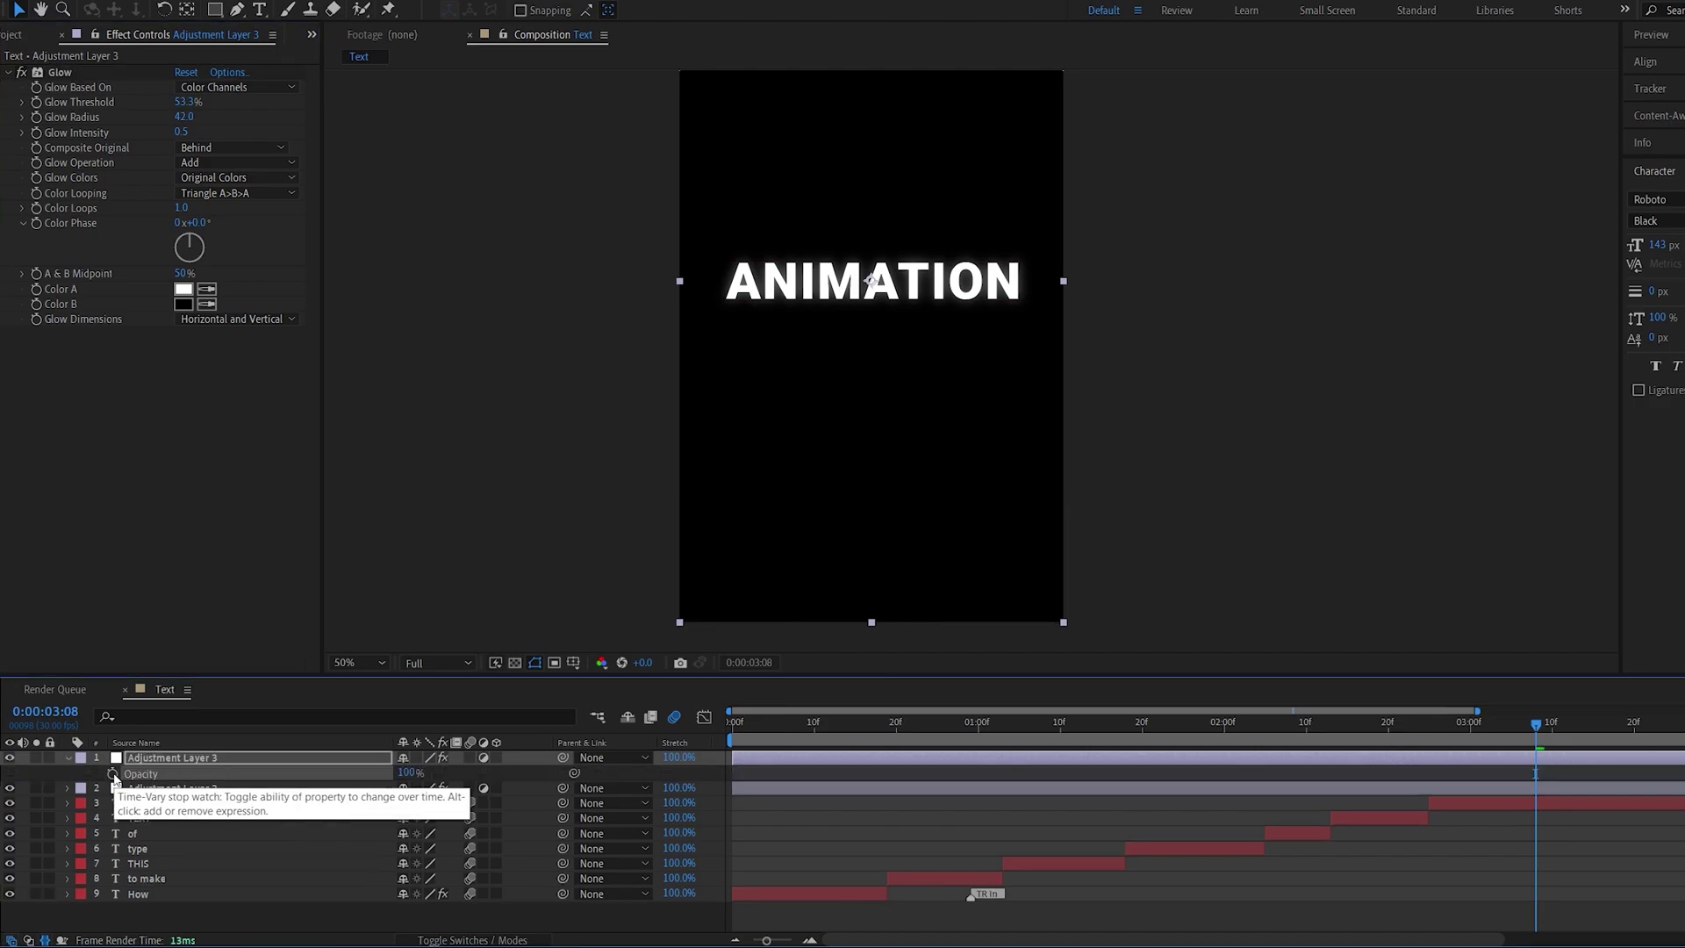
left_click(113, 776, "alt")
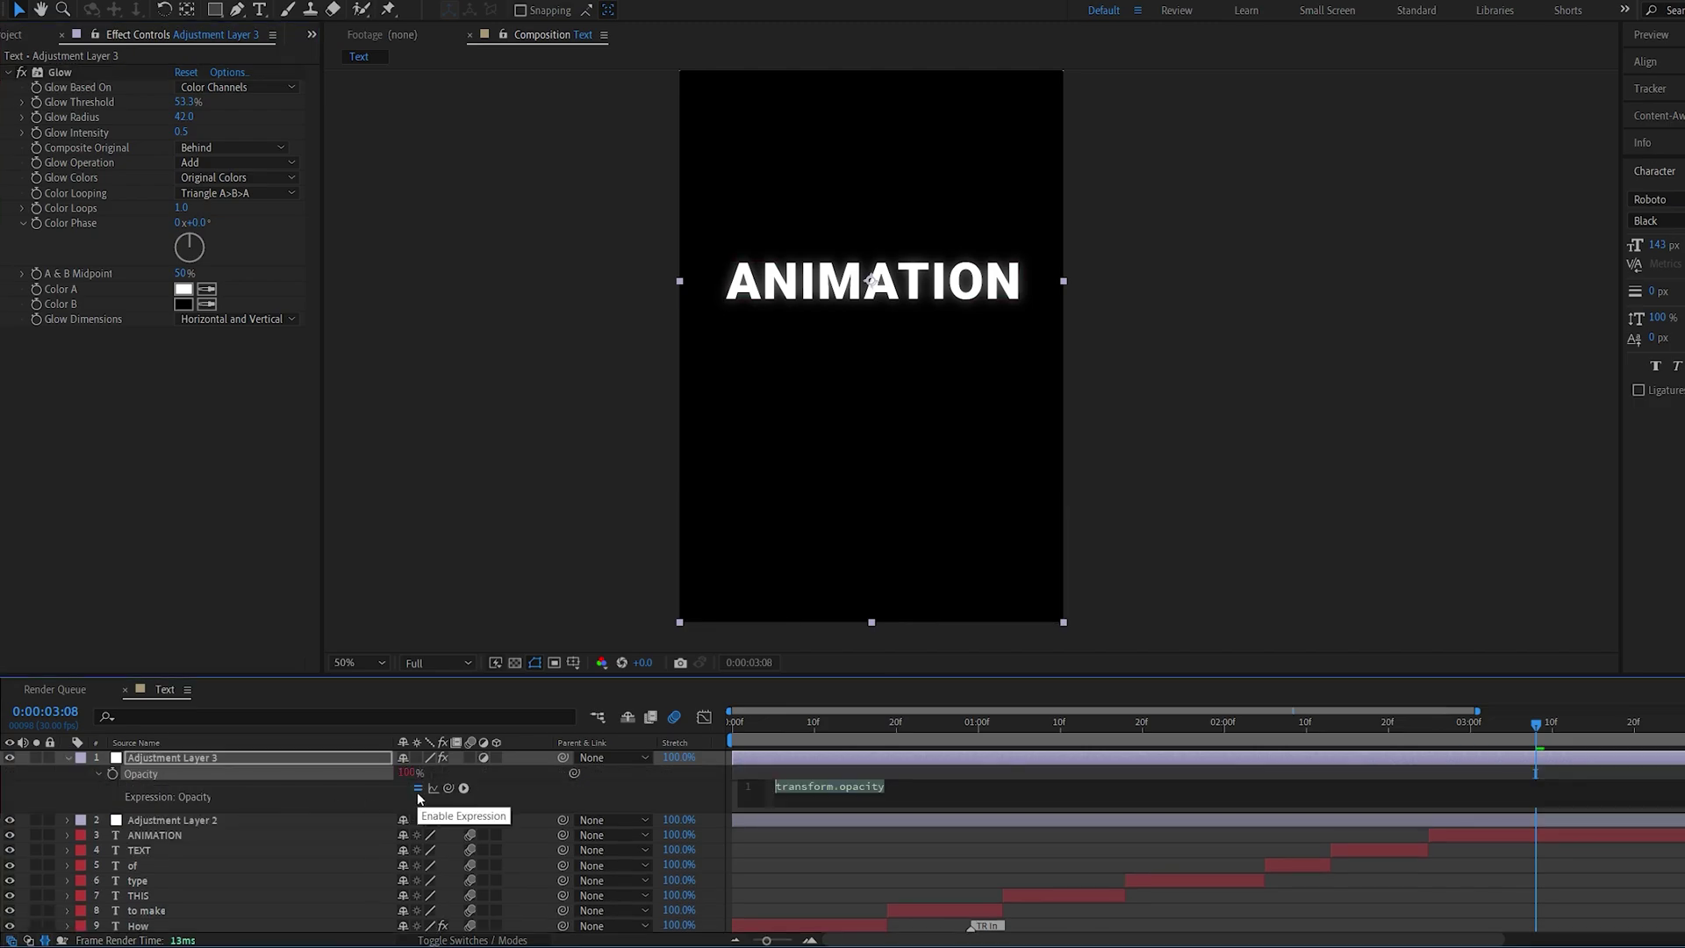
type("wiggle()")
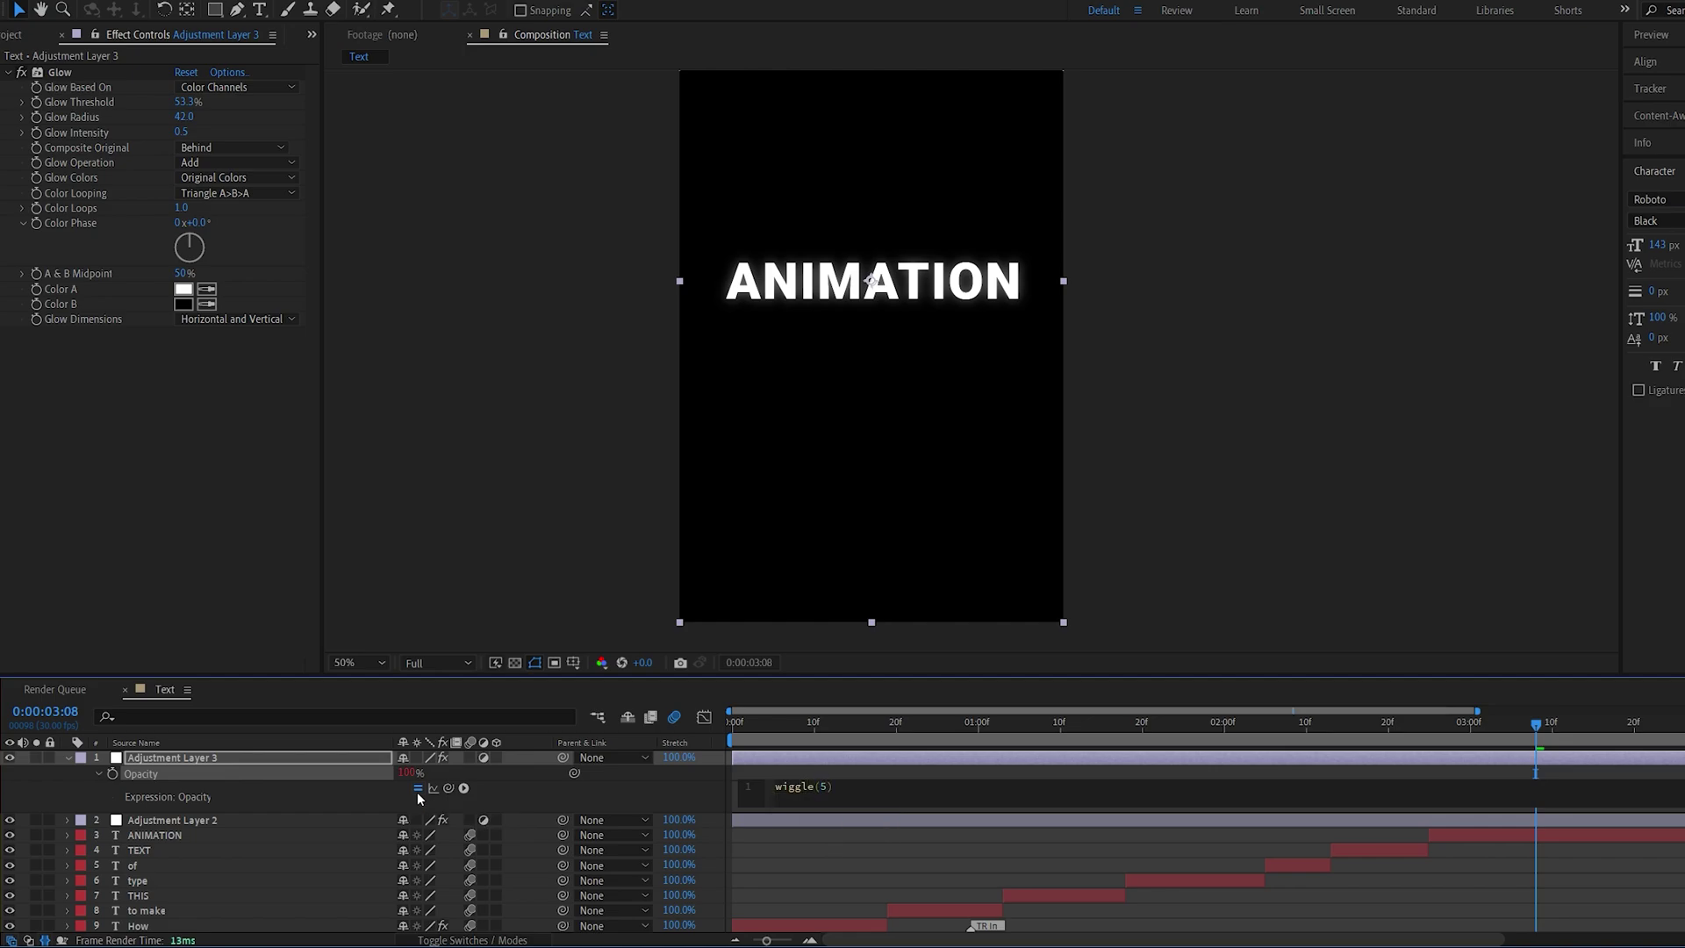
type("5,20")
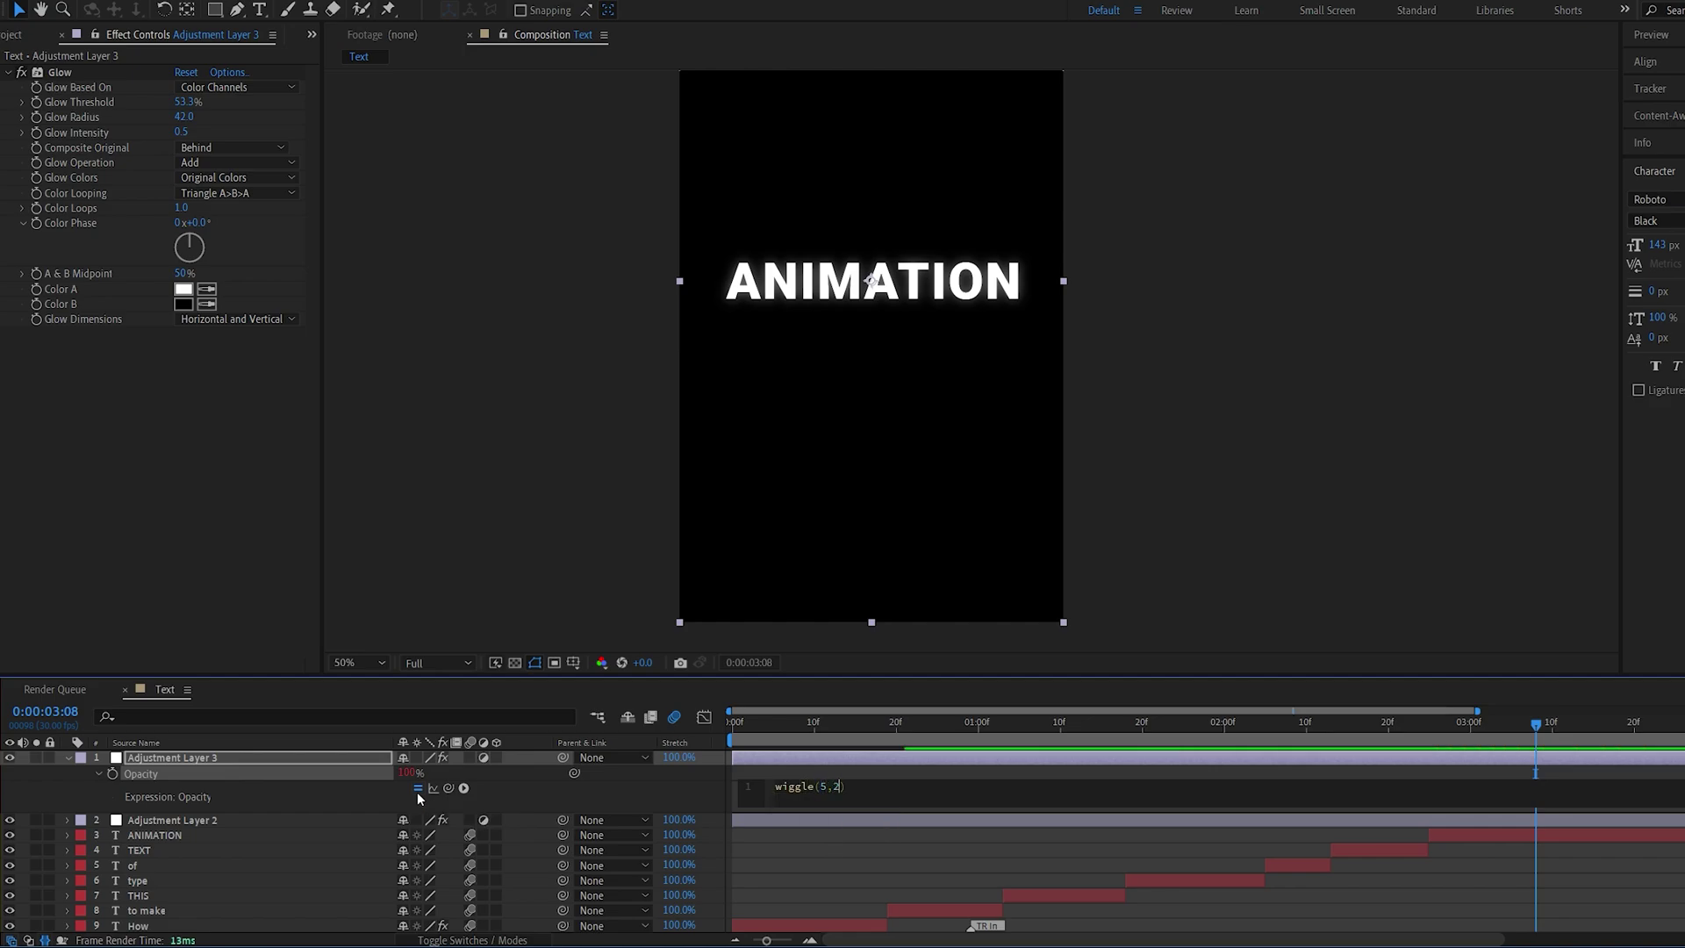
left_click_drag(1522, 726, 1562, 758)
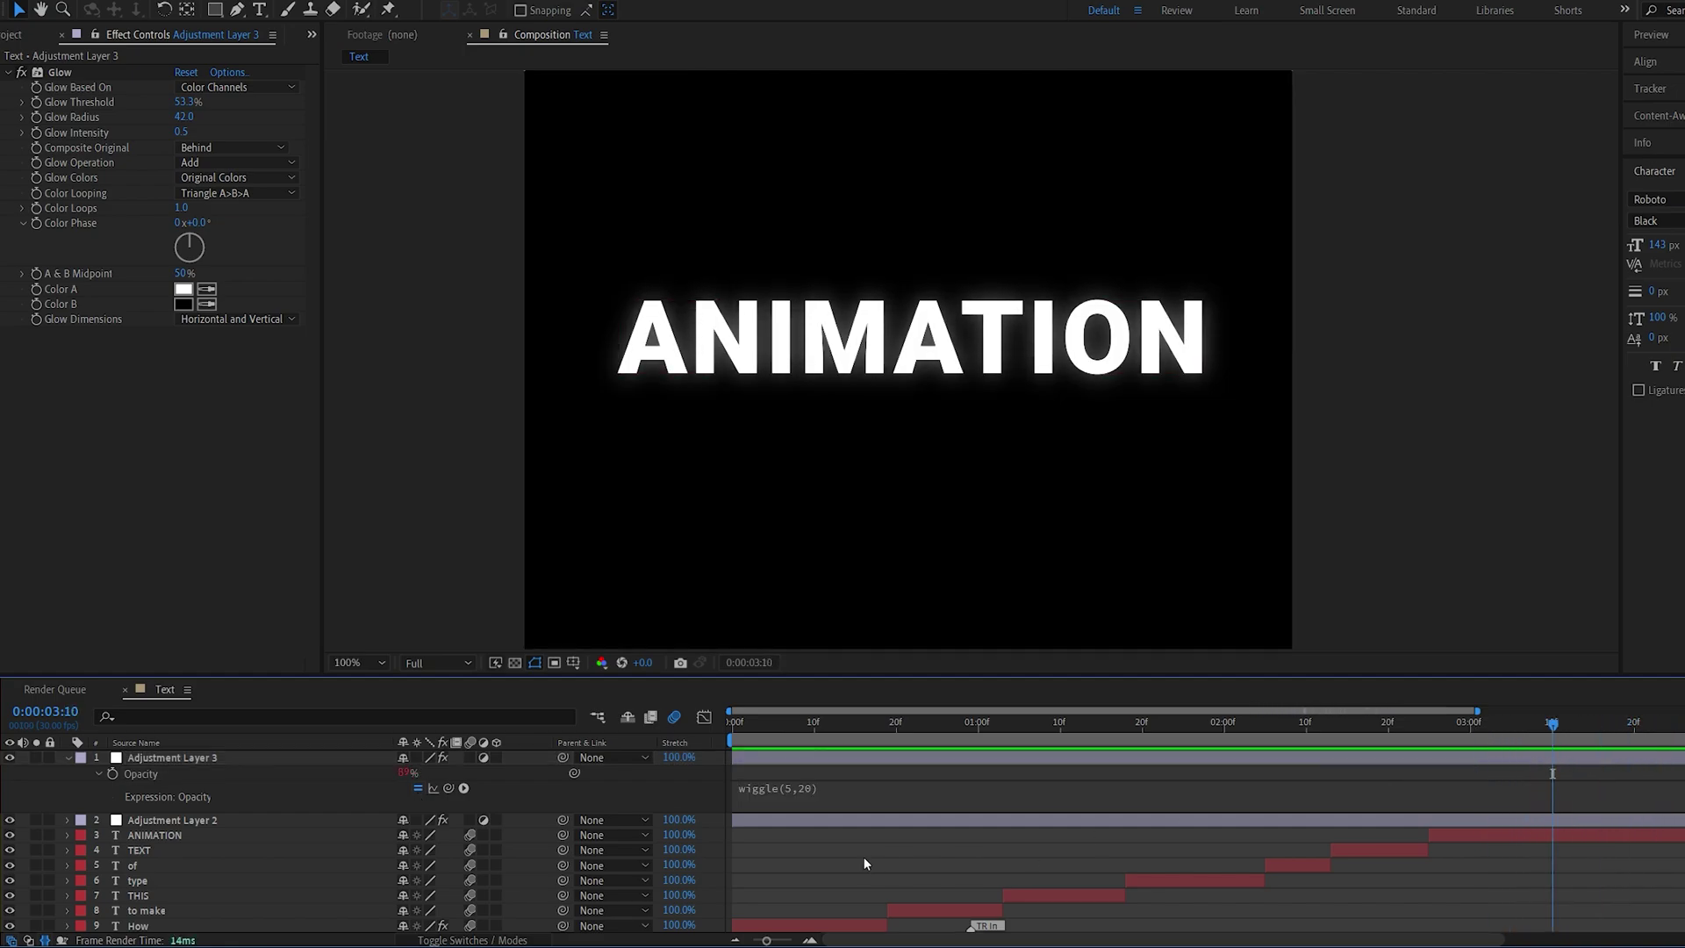
left_click(789, 795)
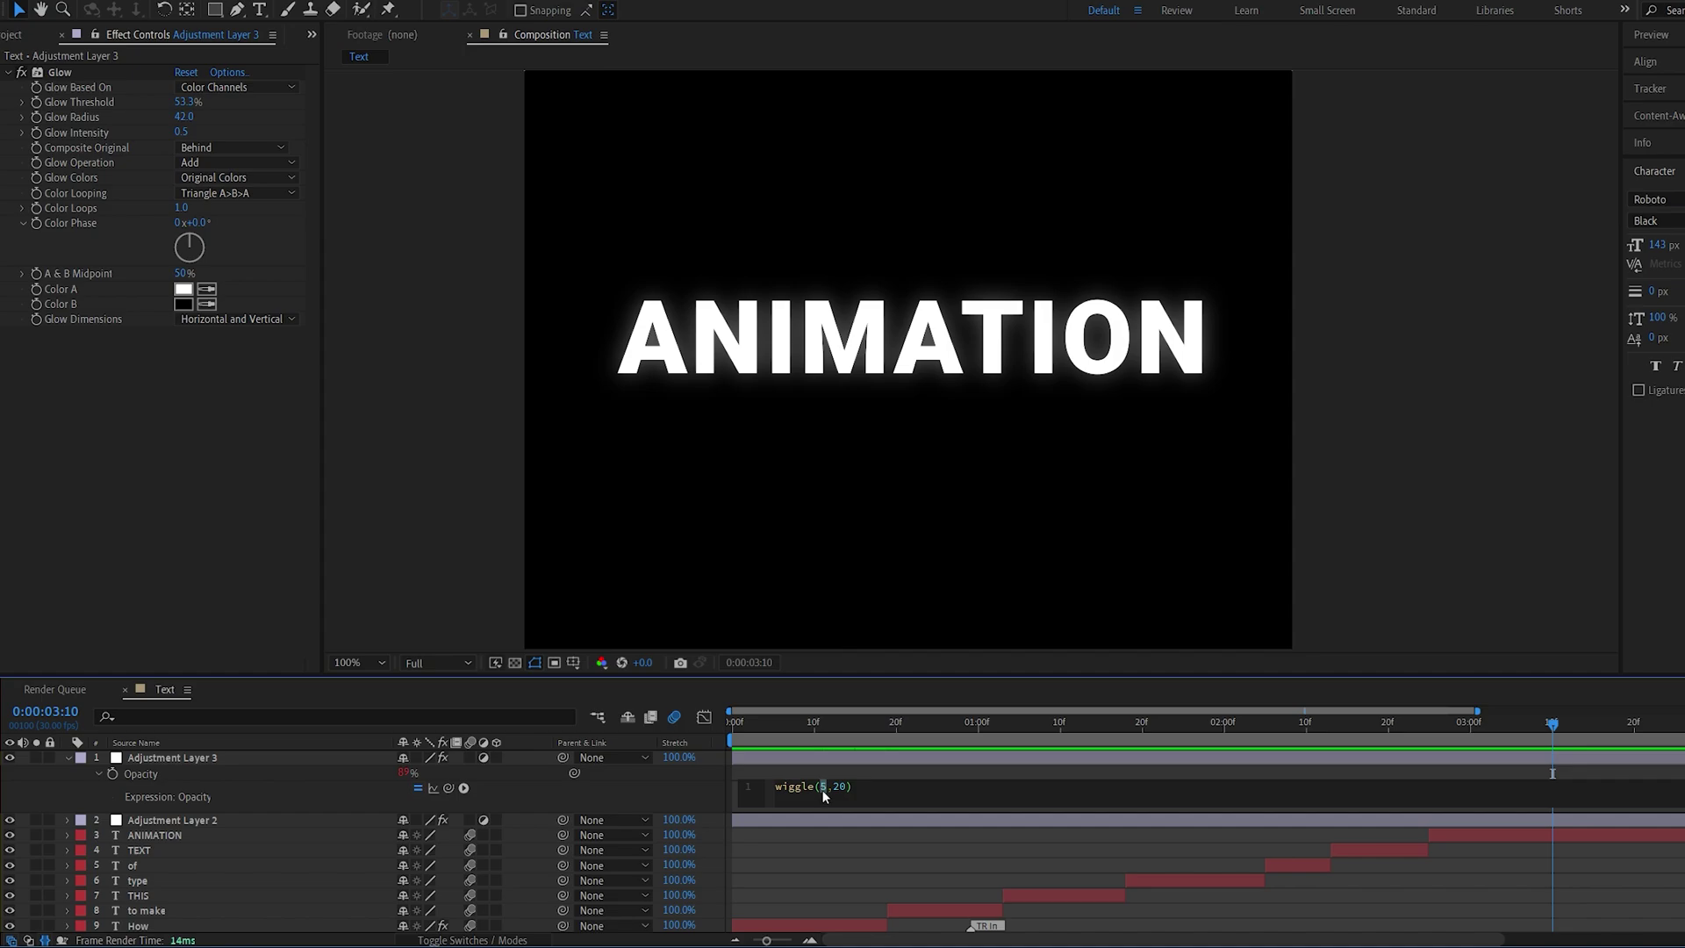
type("10,")
type("5")
left_click(876, 767)
key("space")
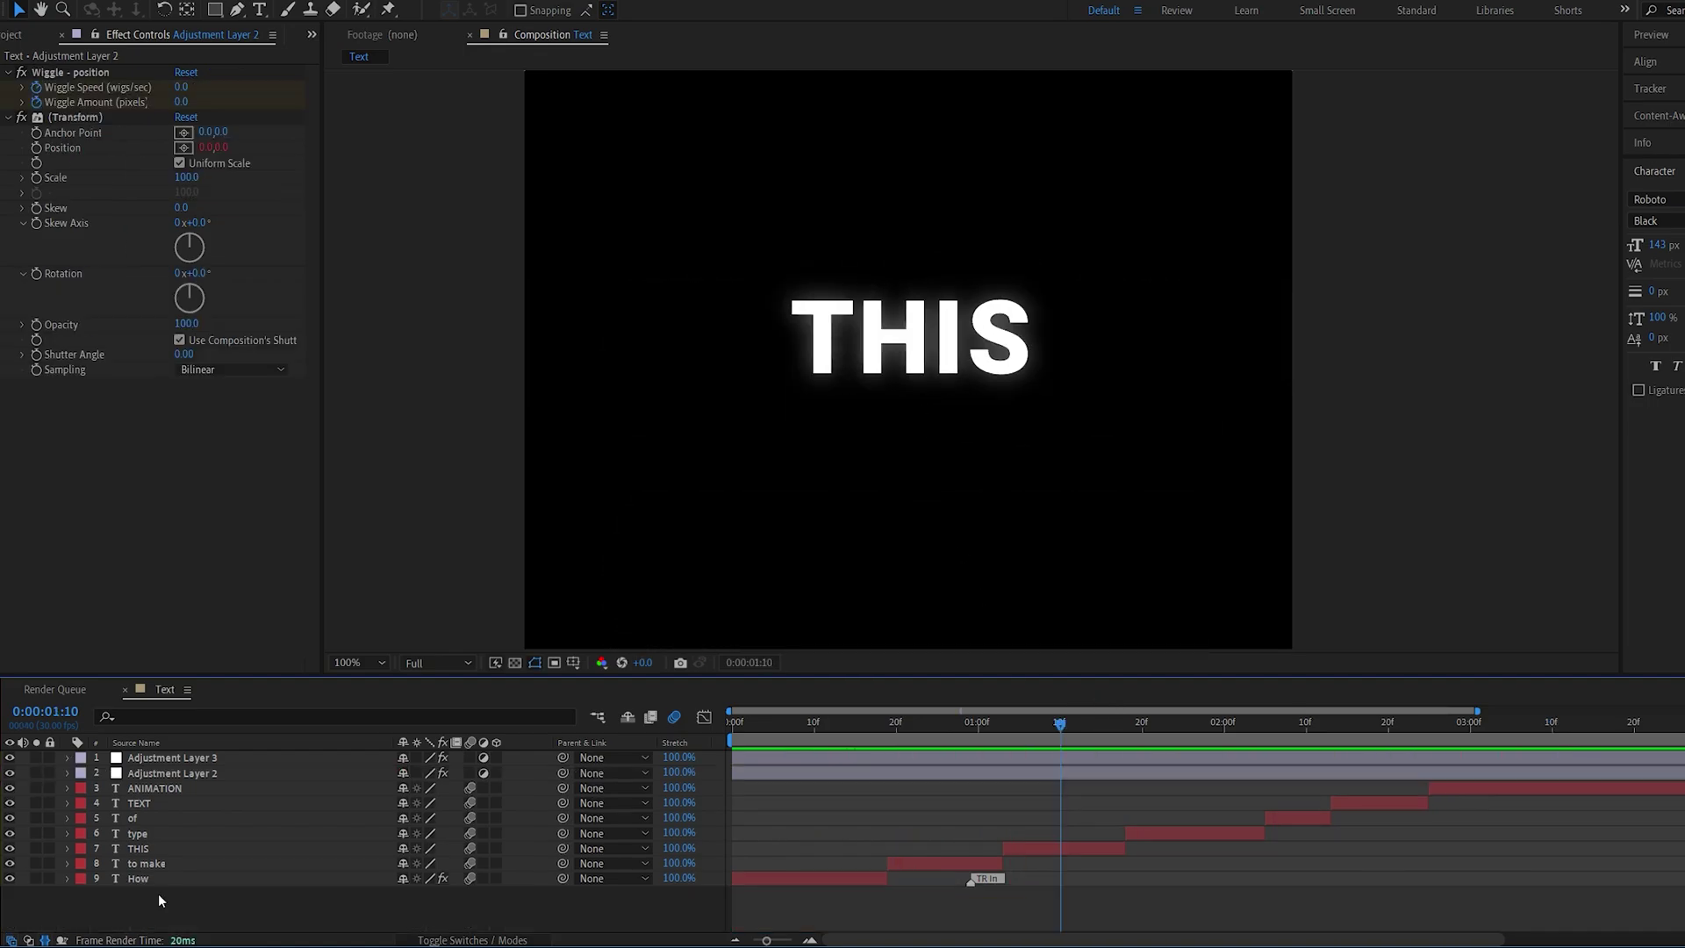
Step: Create a black solid and move Black Solid 1 to the bottom of the layer stack
right_click(158, 895)
mouse_move(206, 711)
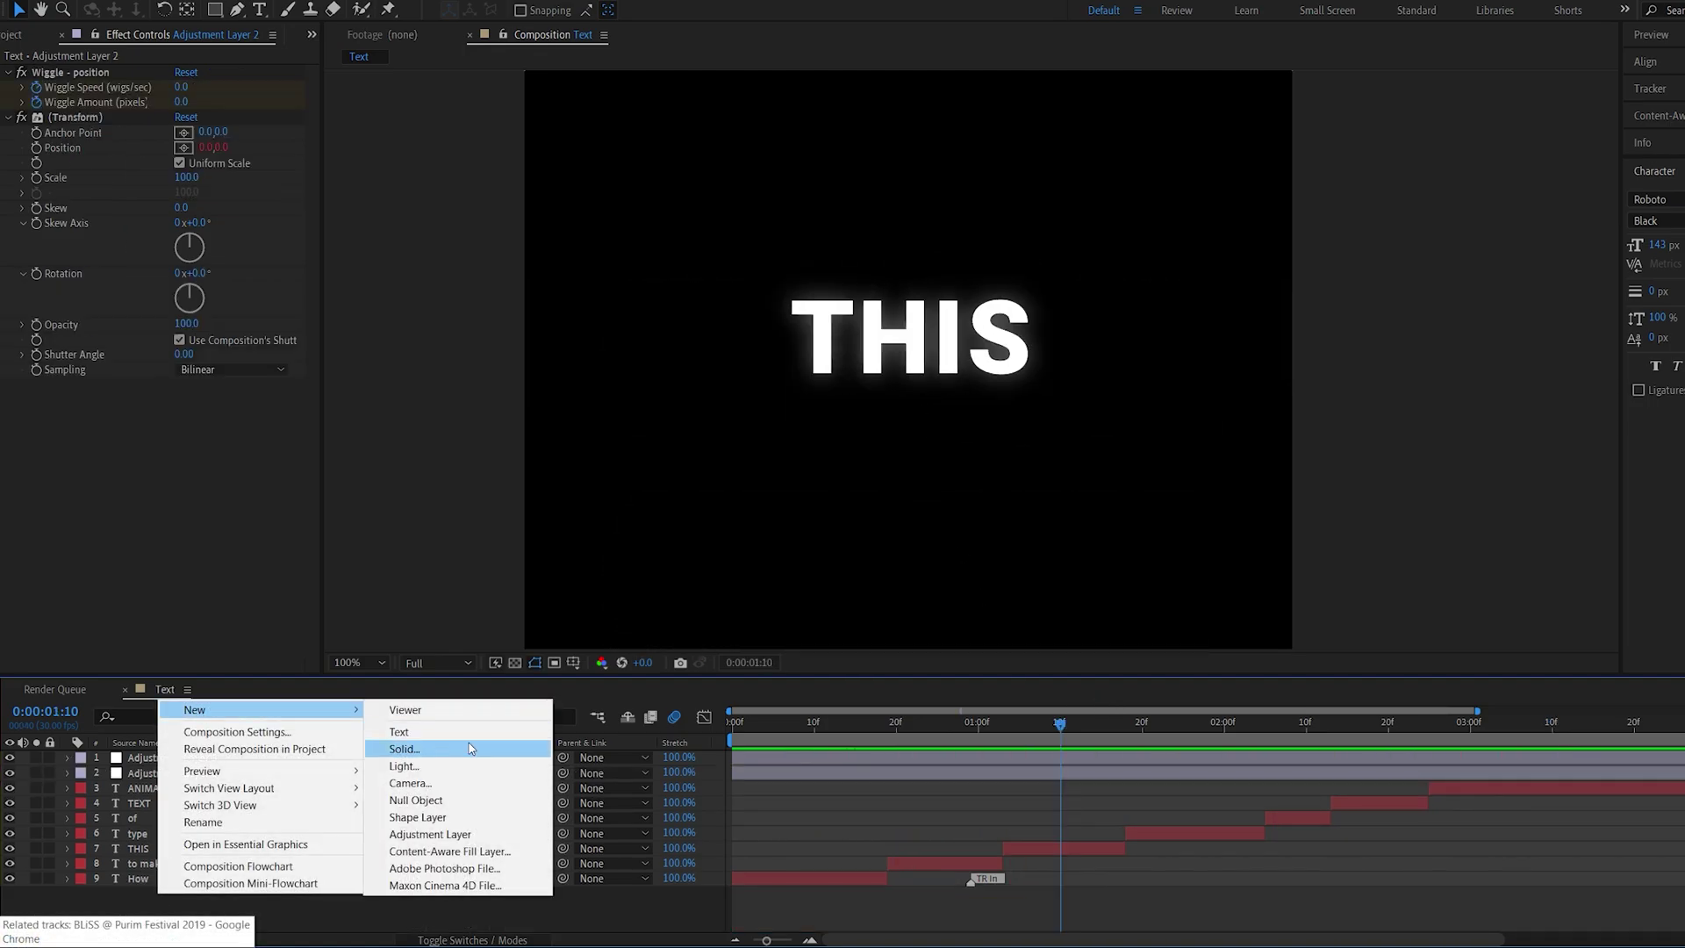
left_click(465, 750)
left_click(354, 570)
left_click_drag(165, 759, 245, 919)
left_click(422, 924)
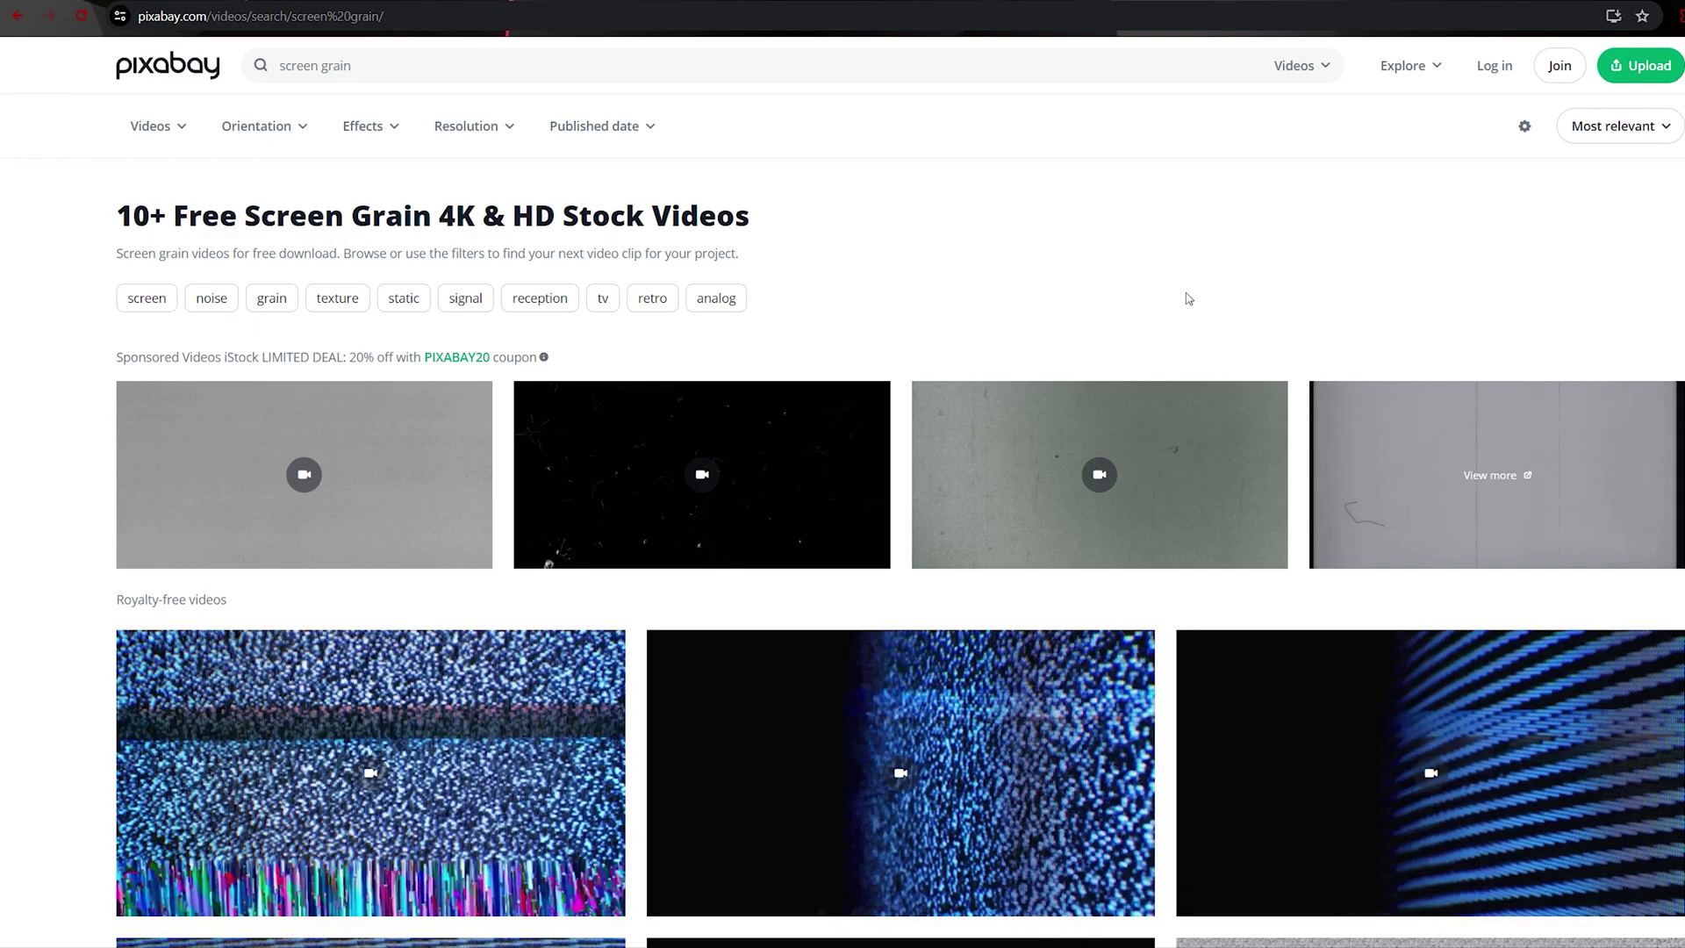
Step: Scroll the Pixabay screen grain results and open the dark starfield 'screen noise analog' video
scroll(1185, 394, "down", 4)
scroll(1188, 498, "down", 5)
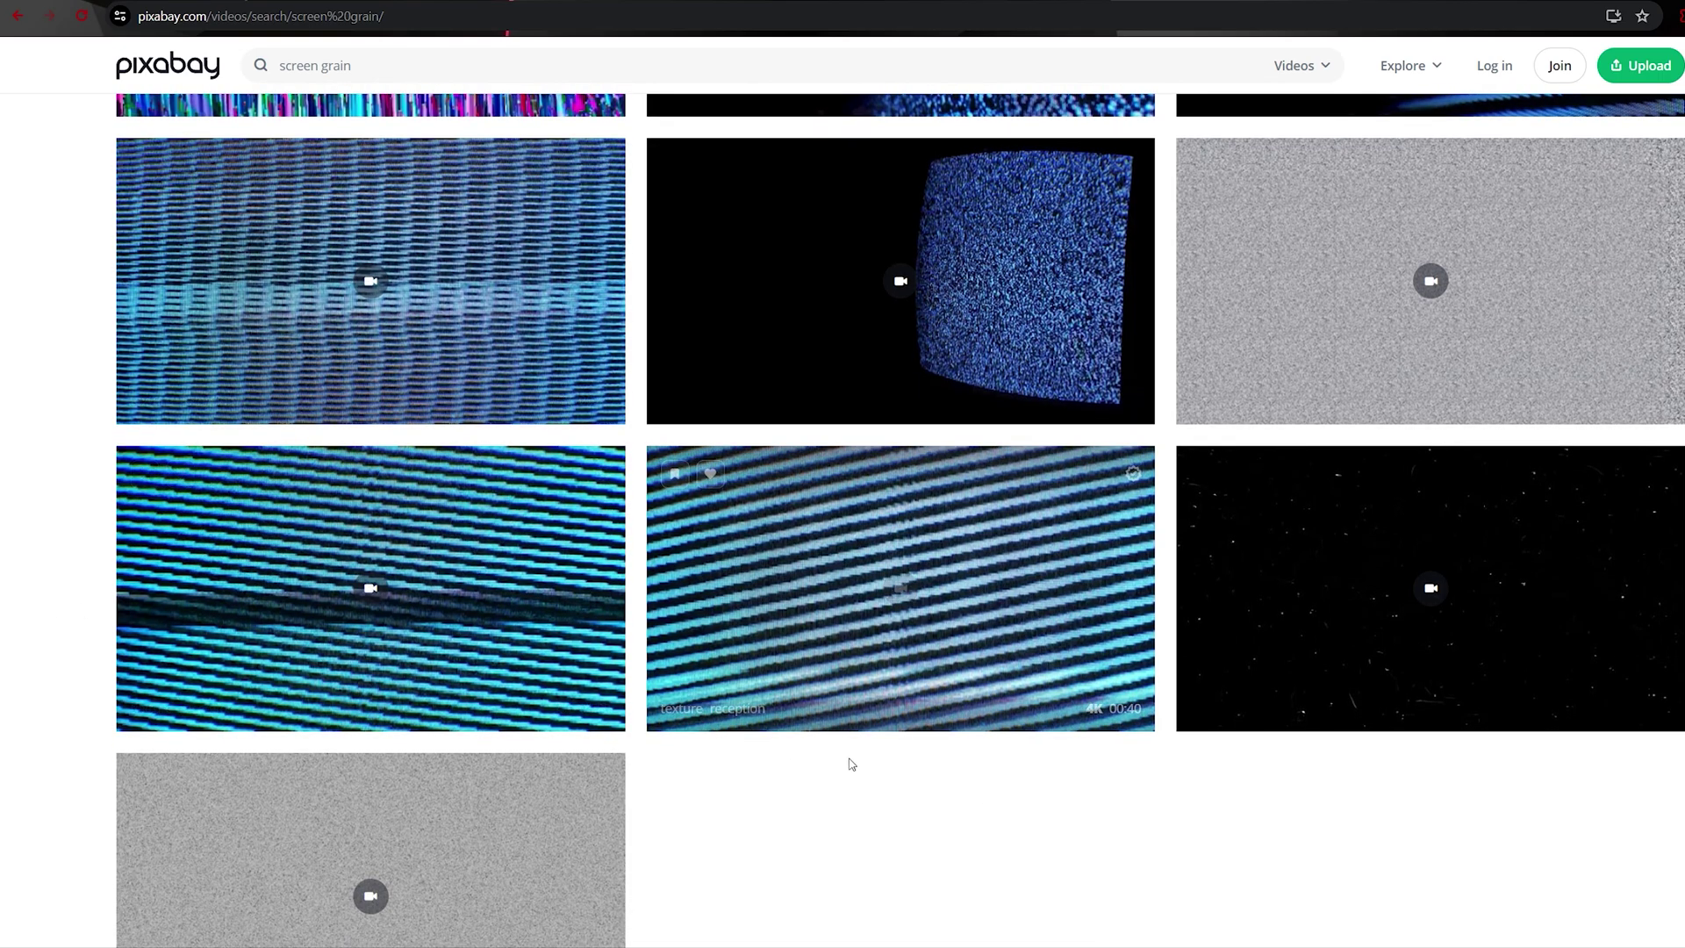
scroll(1157, 843, "down", 1)
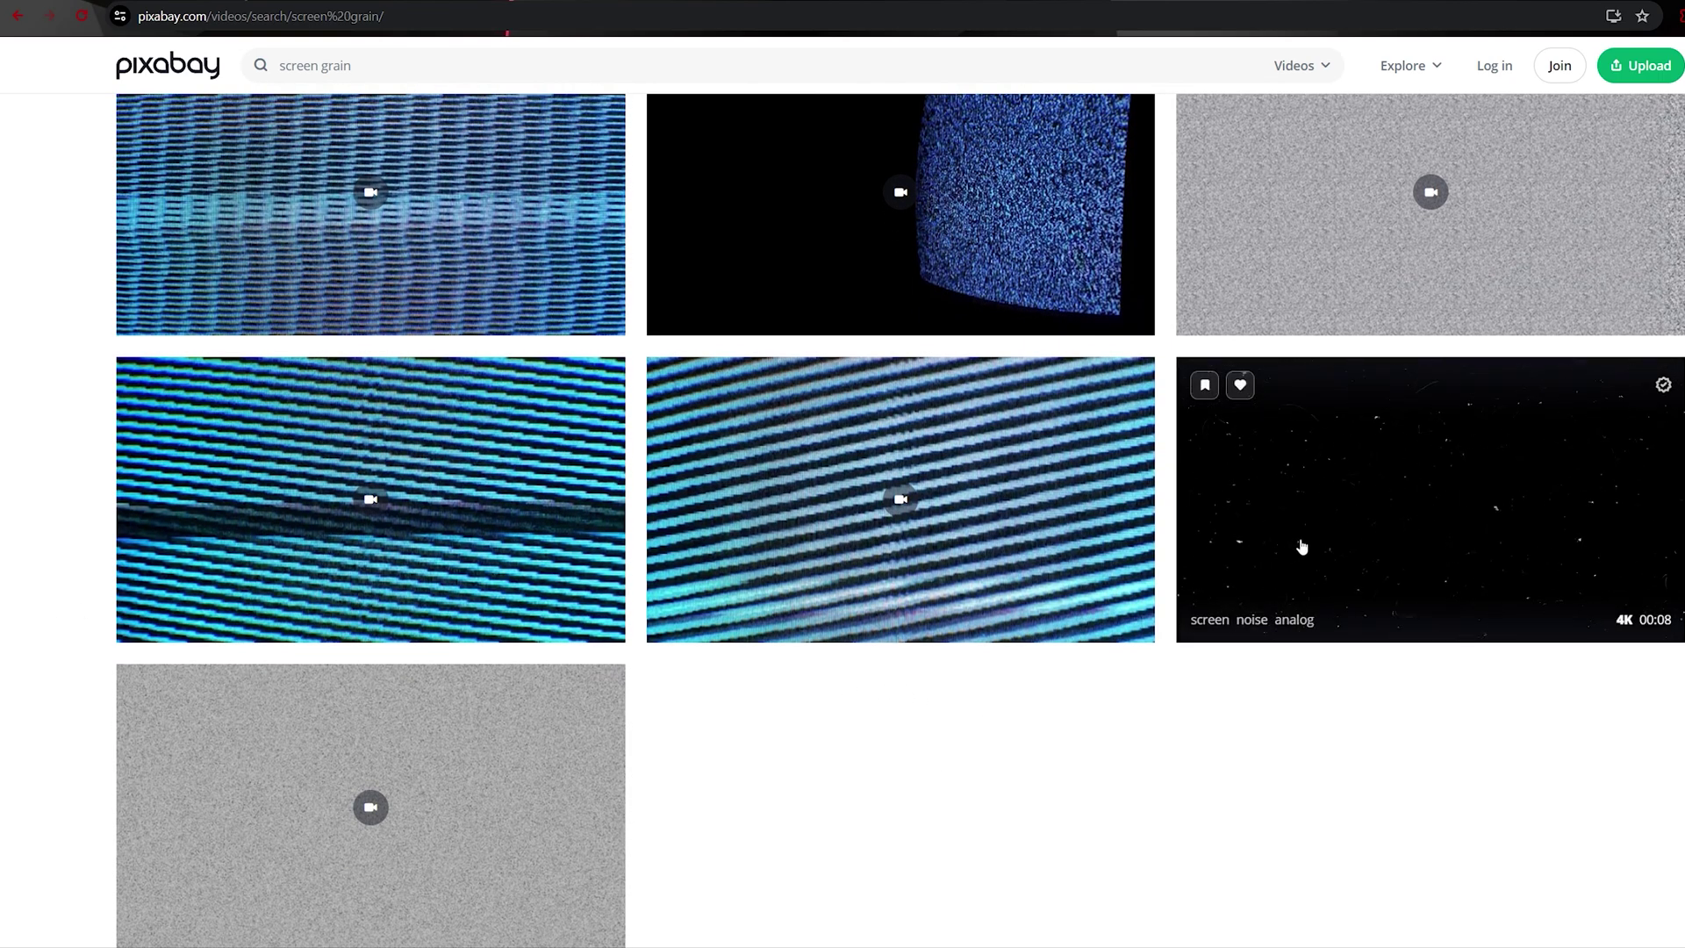
left_click(1320, 523)
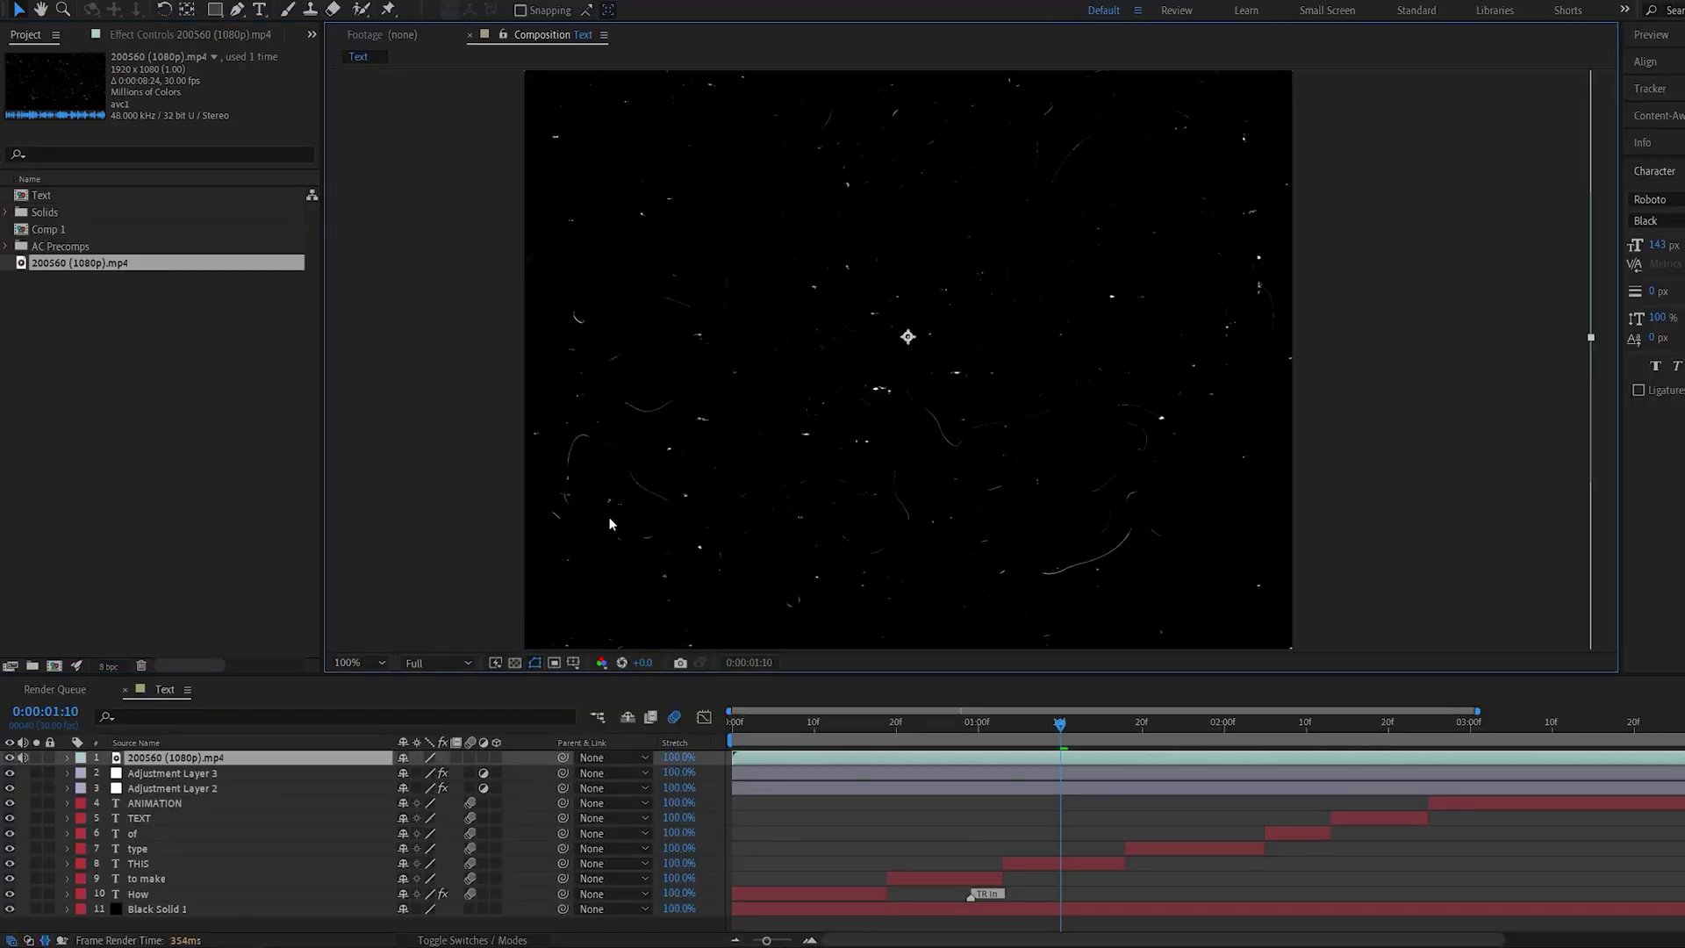
Step: Rotate the imported noise footage 90° and scale it up to about 114%
key("comma")
key("comma")
key("comma")
key("comma")
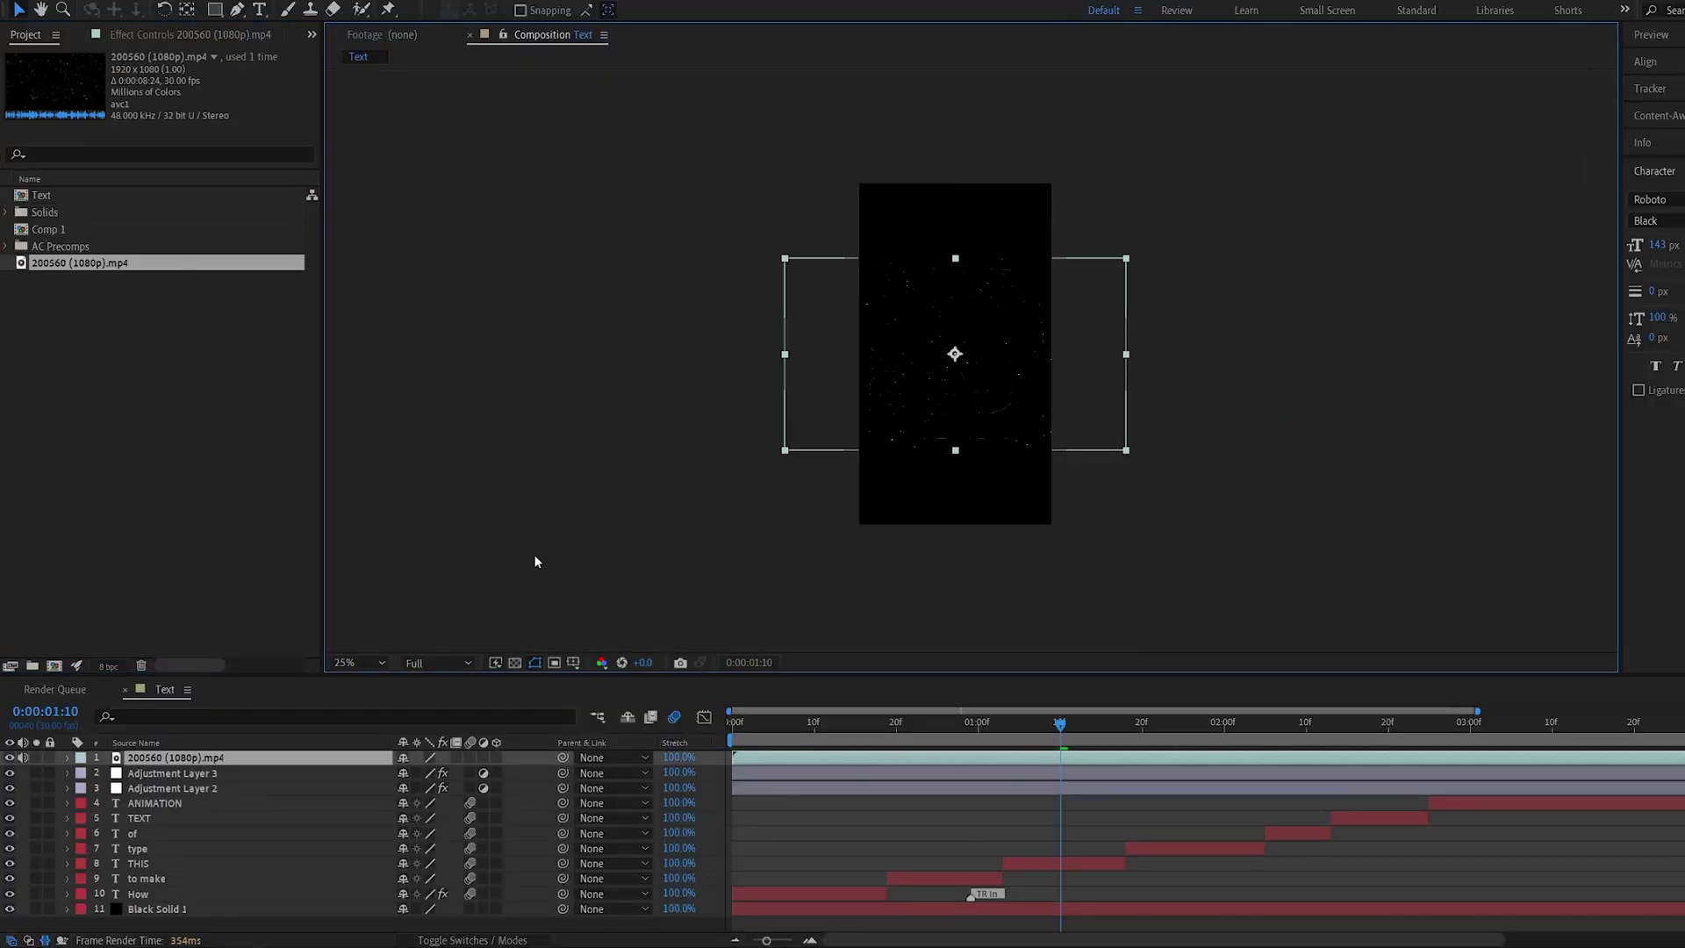
key("r")
left_click(421, 772)
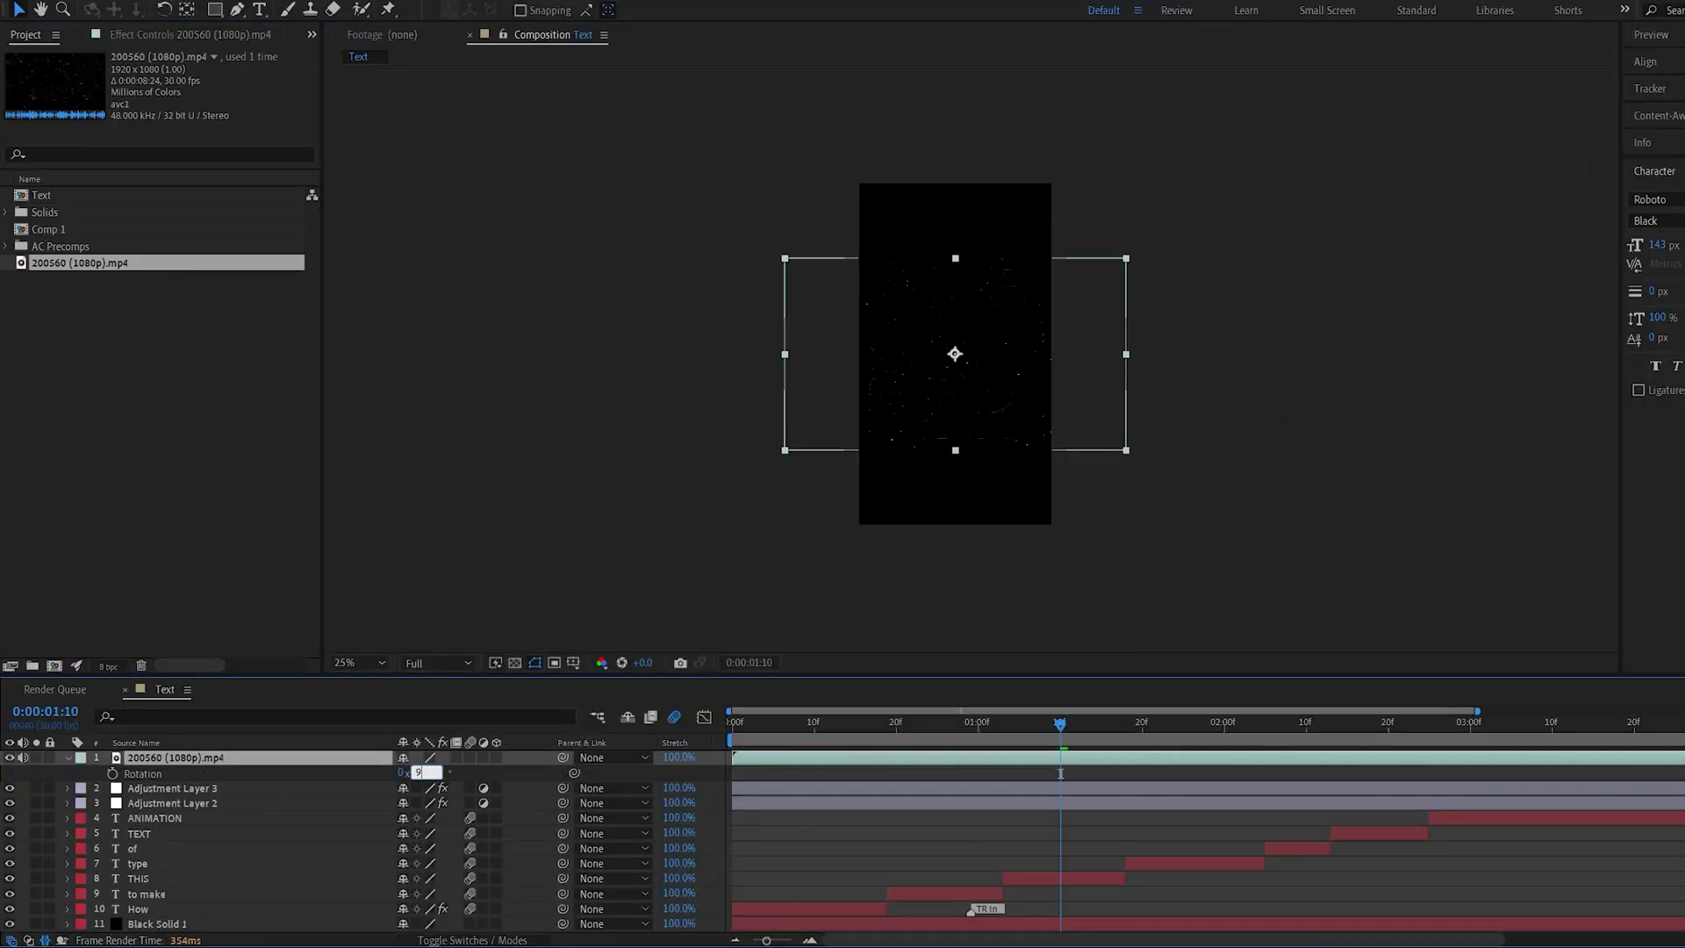
type("90")
key("Return")
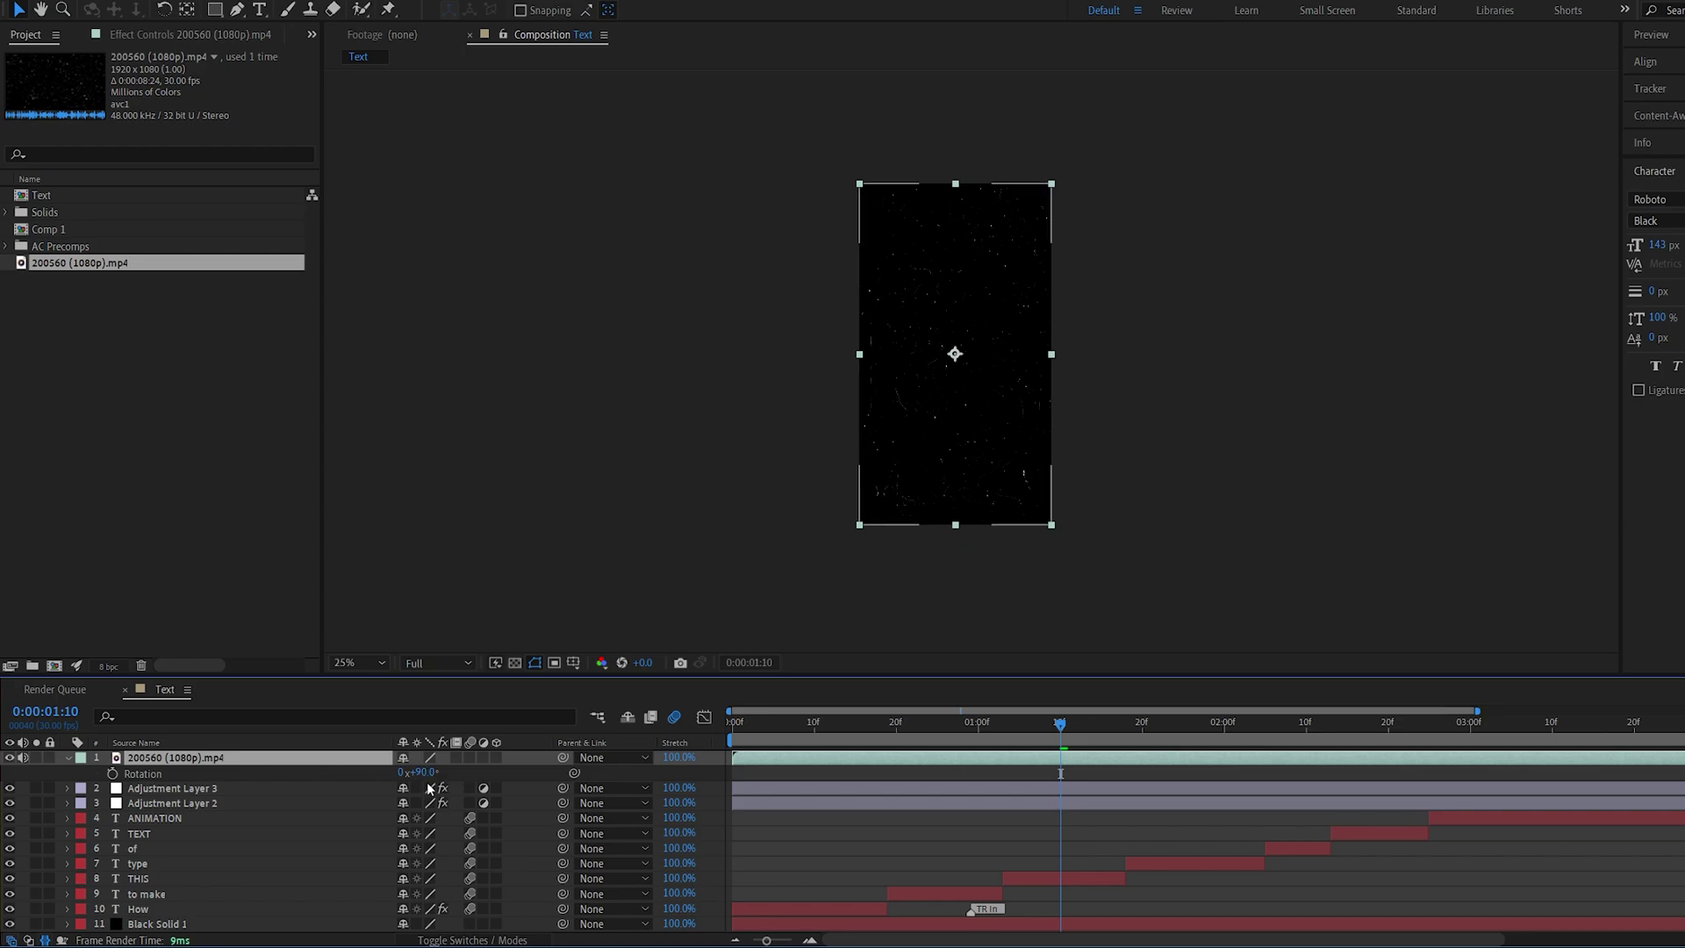
key("s")
left_click_drag(422, 773, 435, 781)
Step: Set the footage to Add blend mode at 80% opacity, below the adjustment layers
left_click(436, 939)
left_click(420, 759)
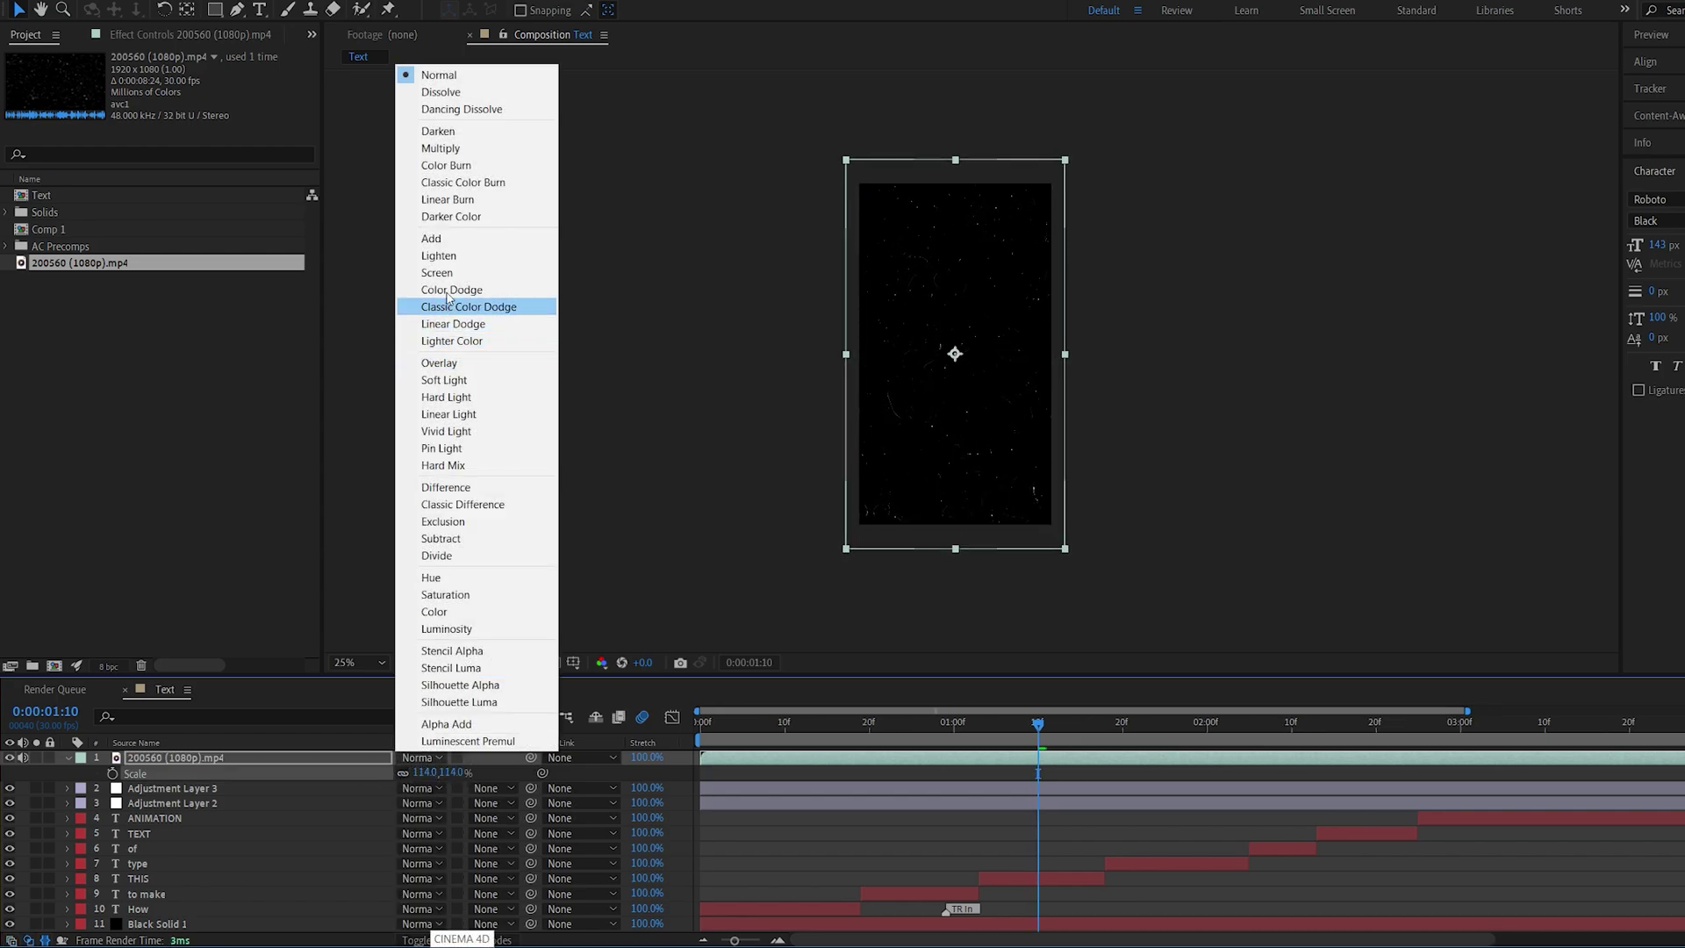
left_click(478, 233)
left_click_drag(176, 760, 183, 813)
key("t")
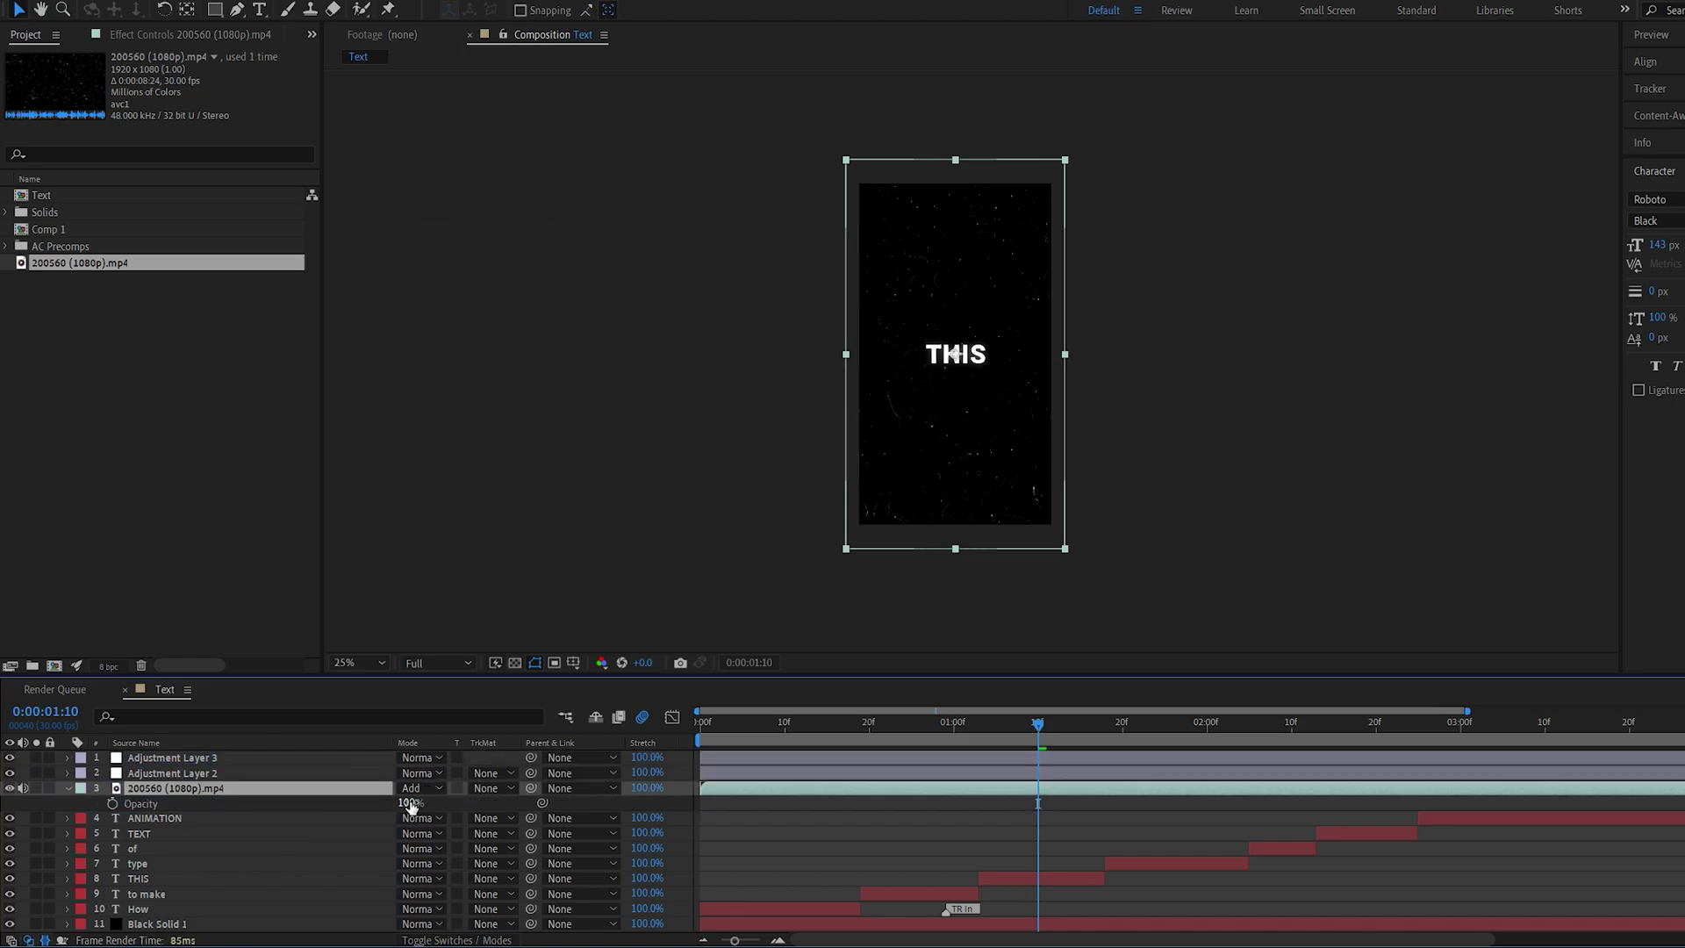
left_click(411, 805)
type("80")
left_click(790, 838)
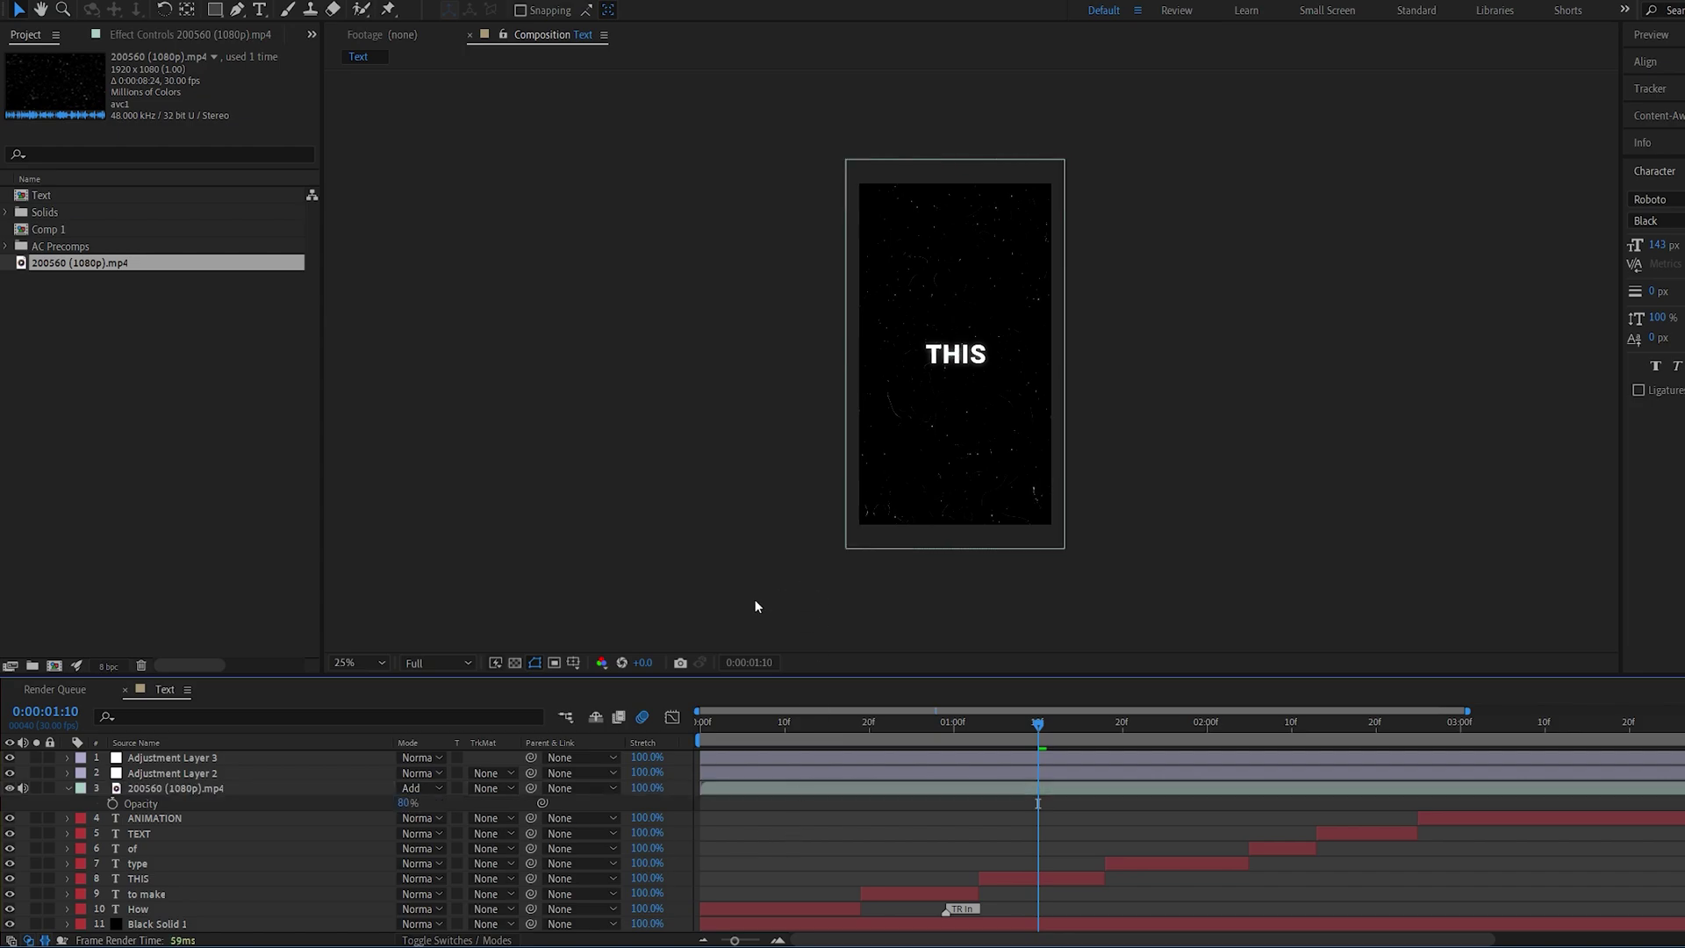
Step: Pre-compose all layers into Pre-comp 1
left_click(200, 760)
key("ctrl+a")
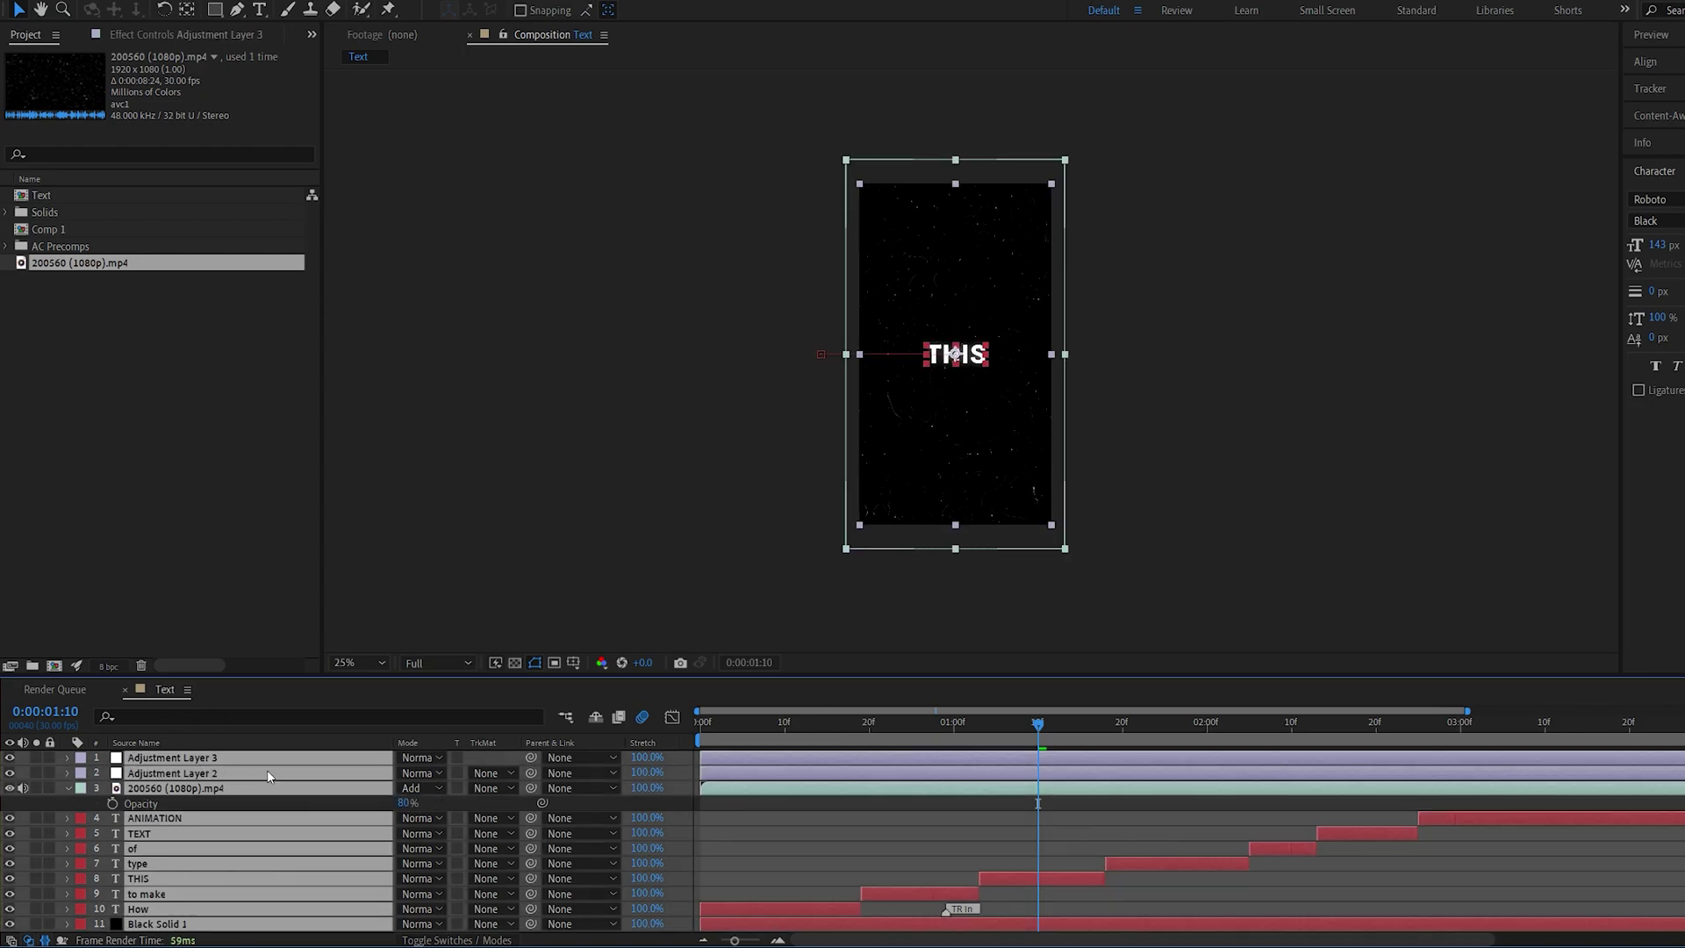
key("ctrl+shift+c")
left_click(951, 576)
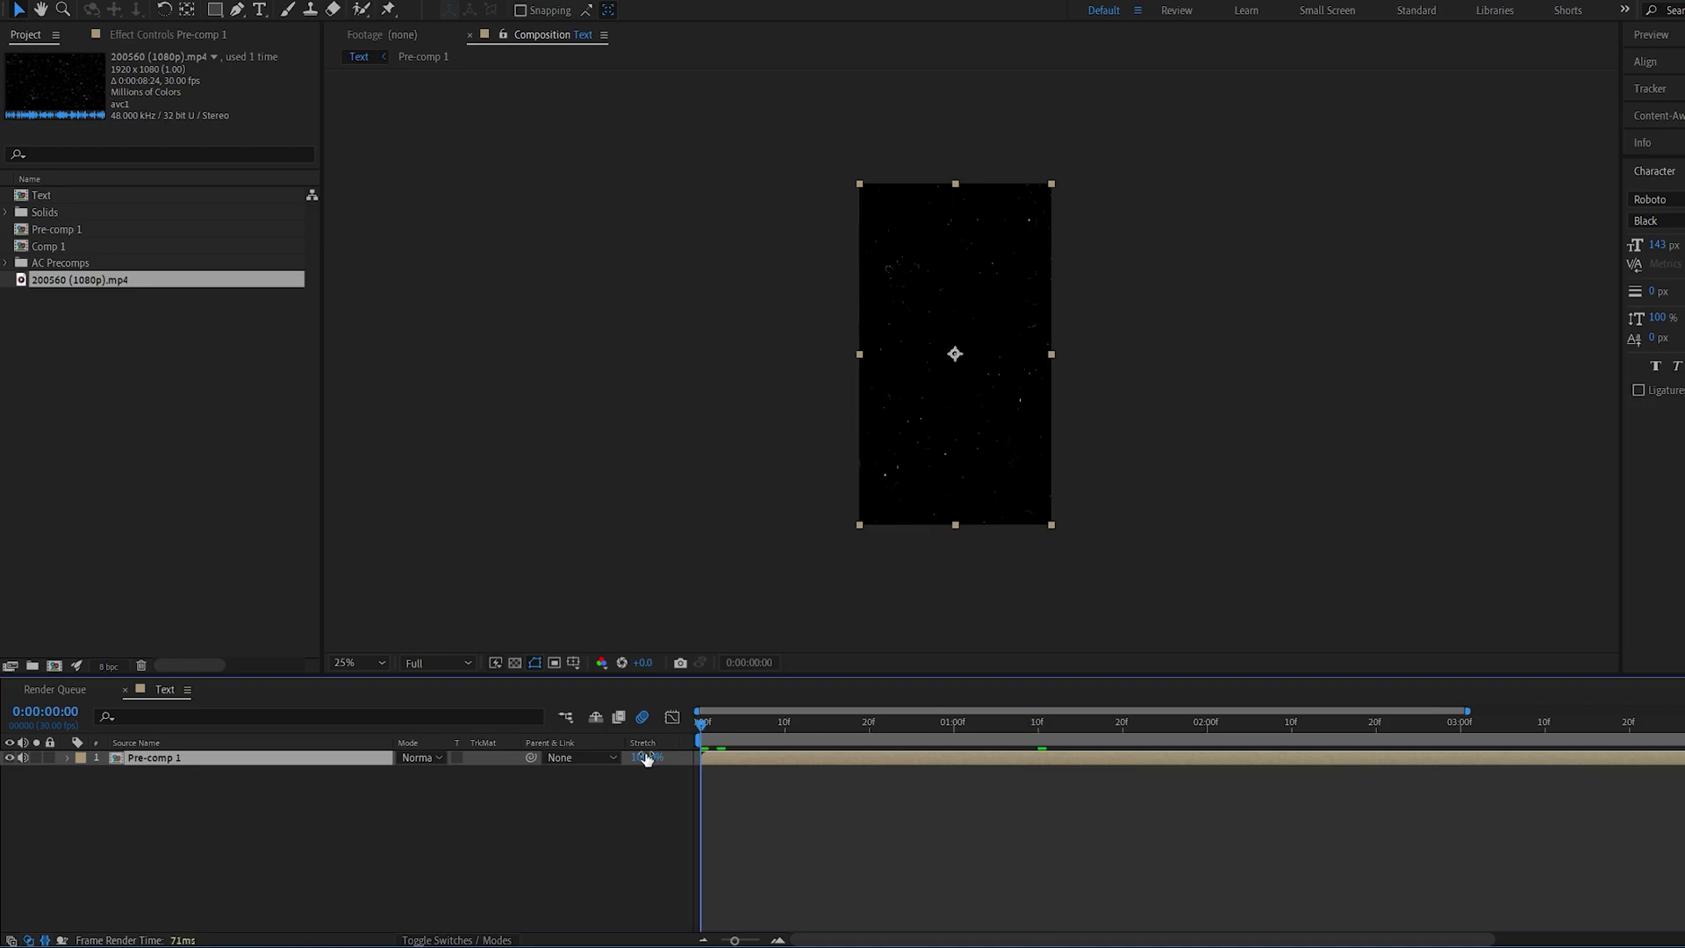
Step: Apply Wiggle - position to Pre-comp 1 with a wiggle amount of 25
key("space")
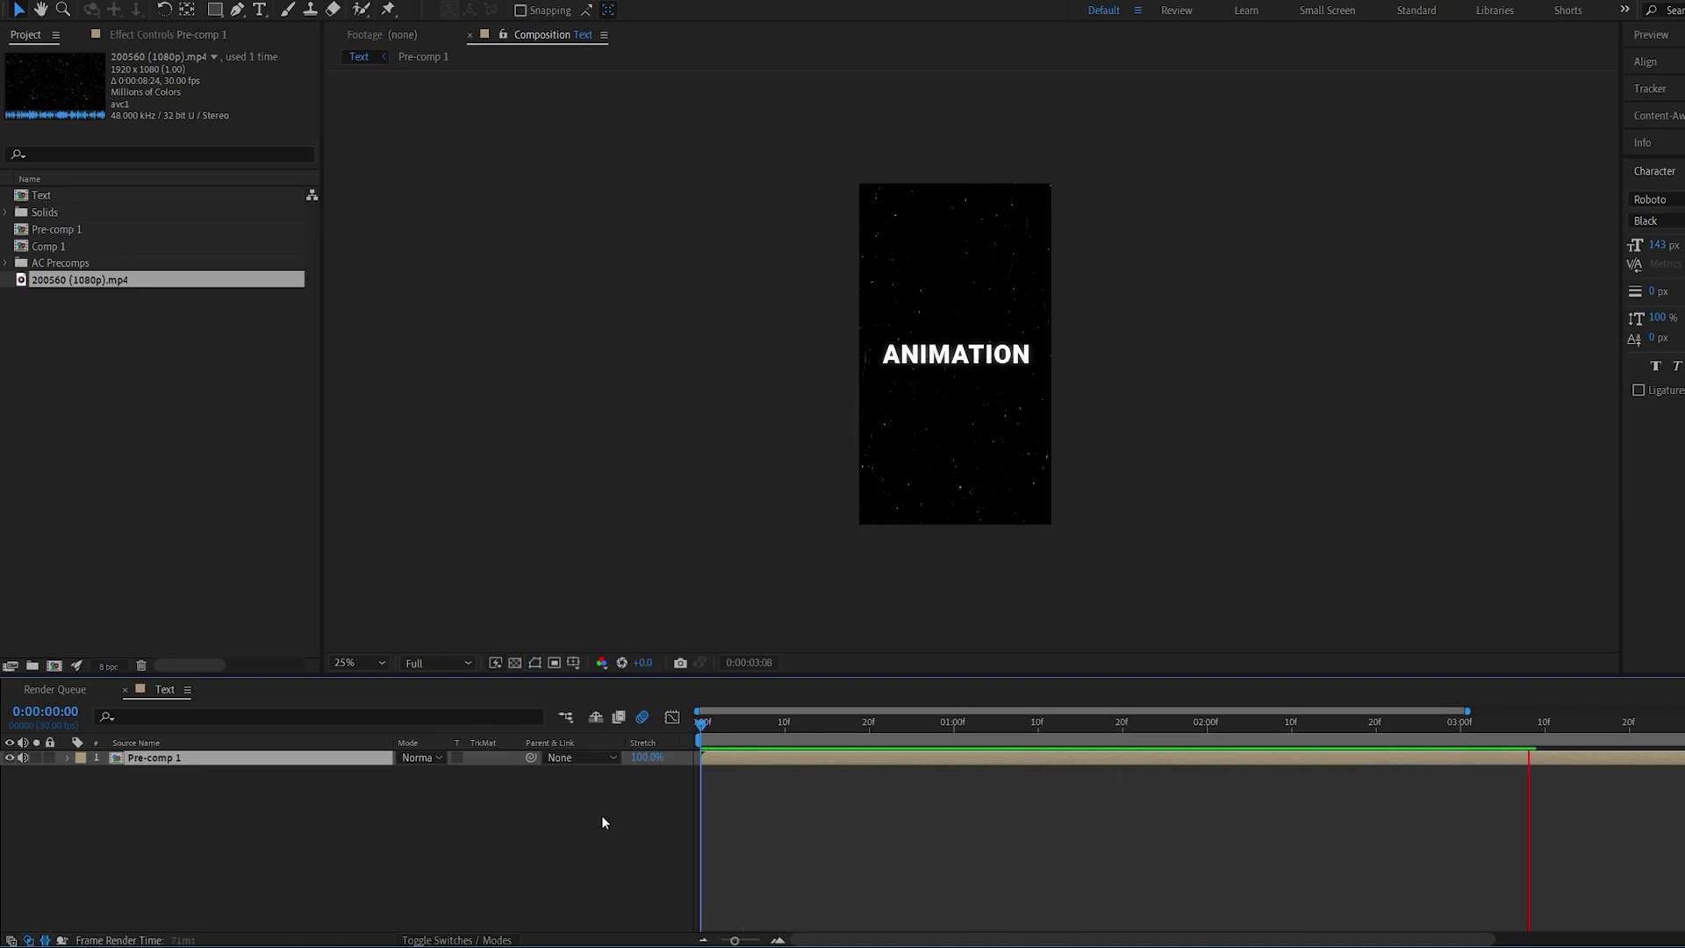
left_click(835, 725)
key("Home")
key("shift+Page_Down")
left_click(457, 864)
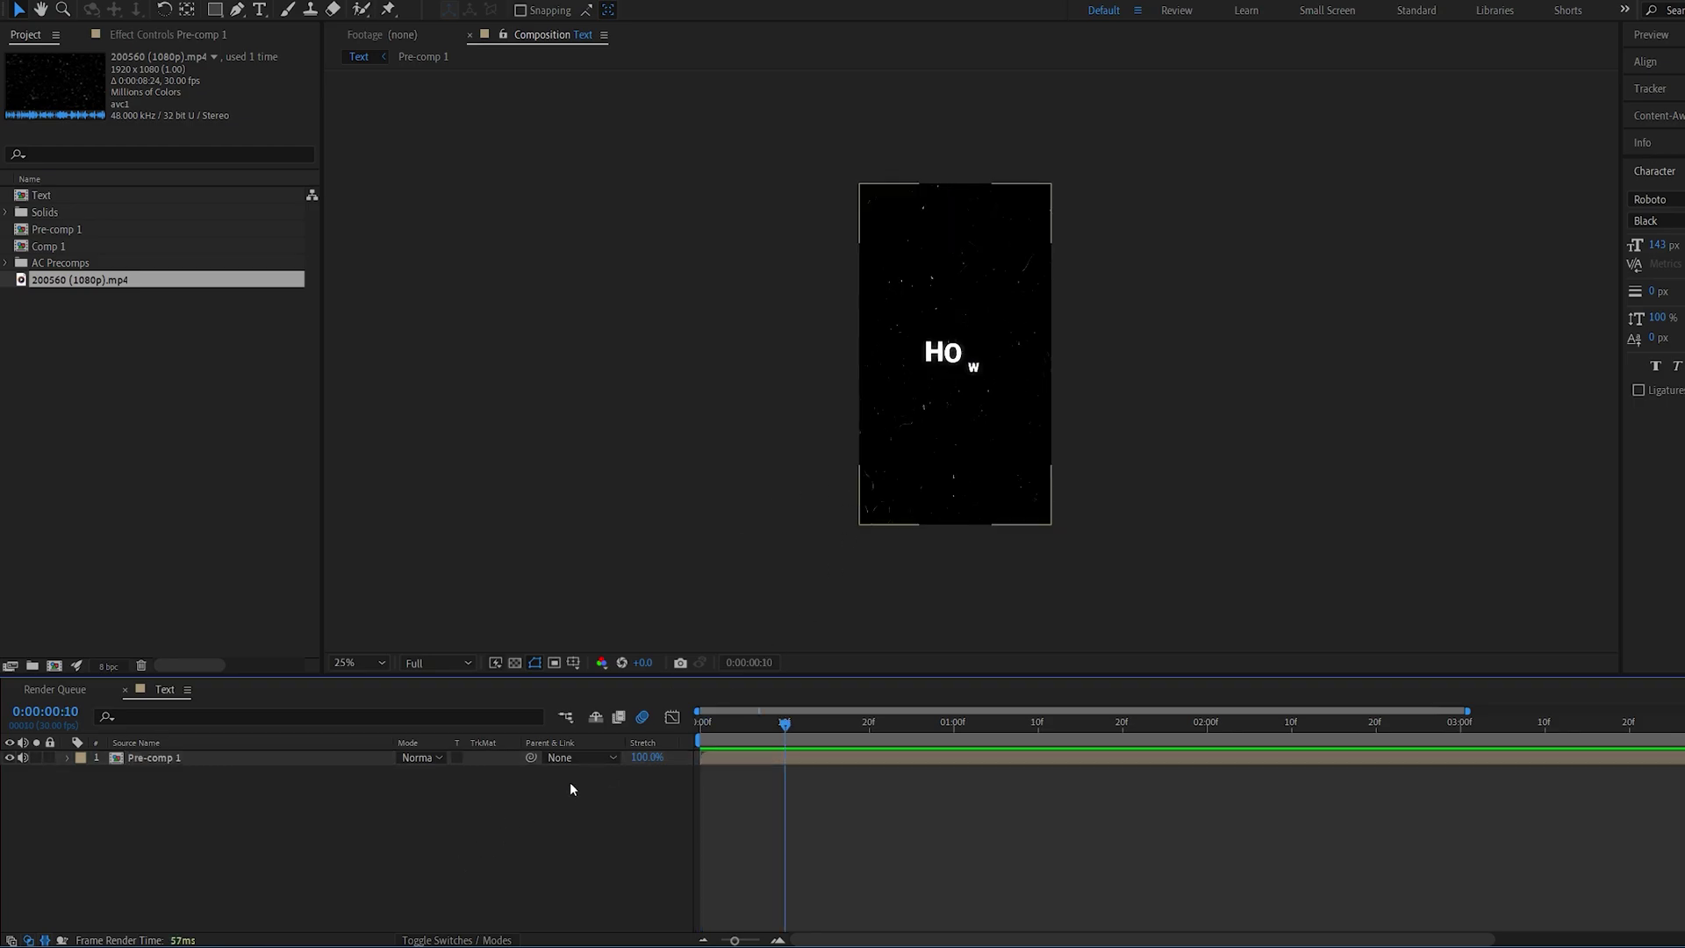
left_click(191, 760)
key("ctrl+space")
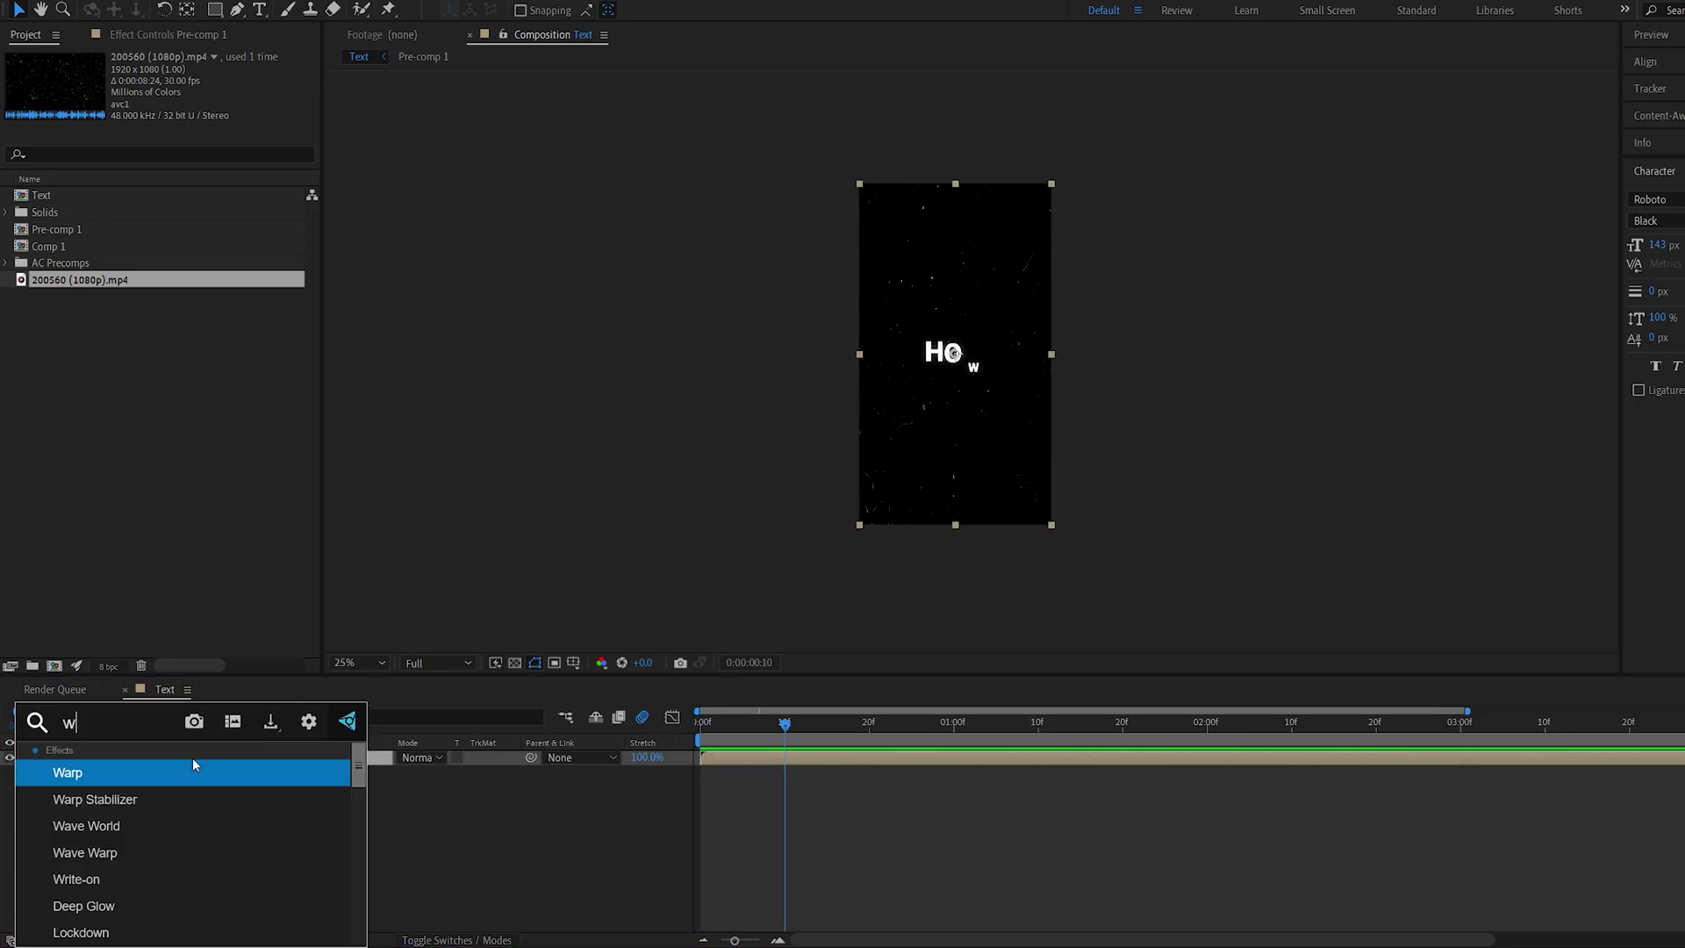
type("wigg")
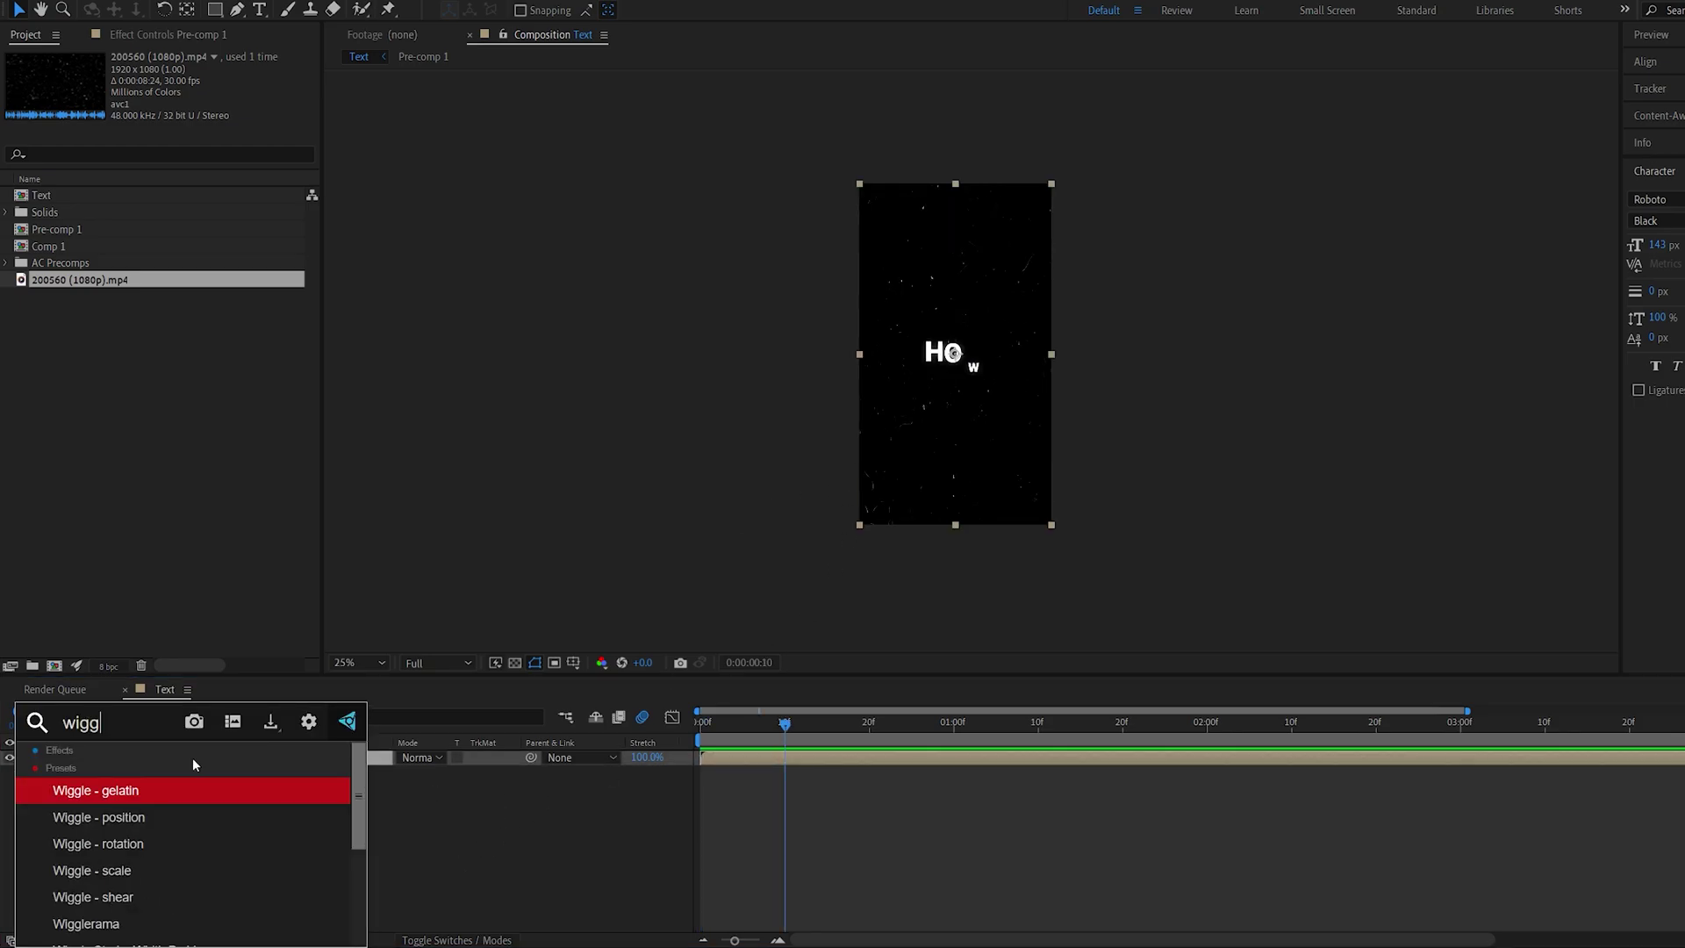
left_click(153, 812)
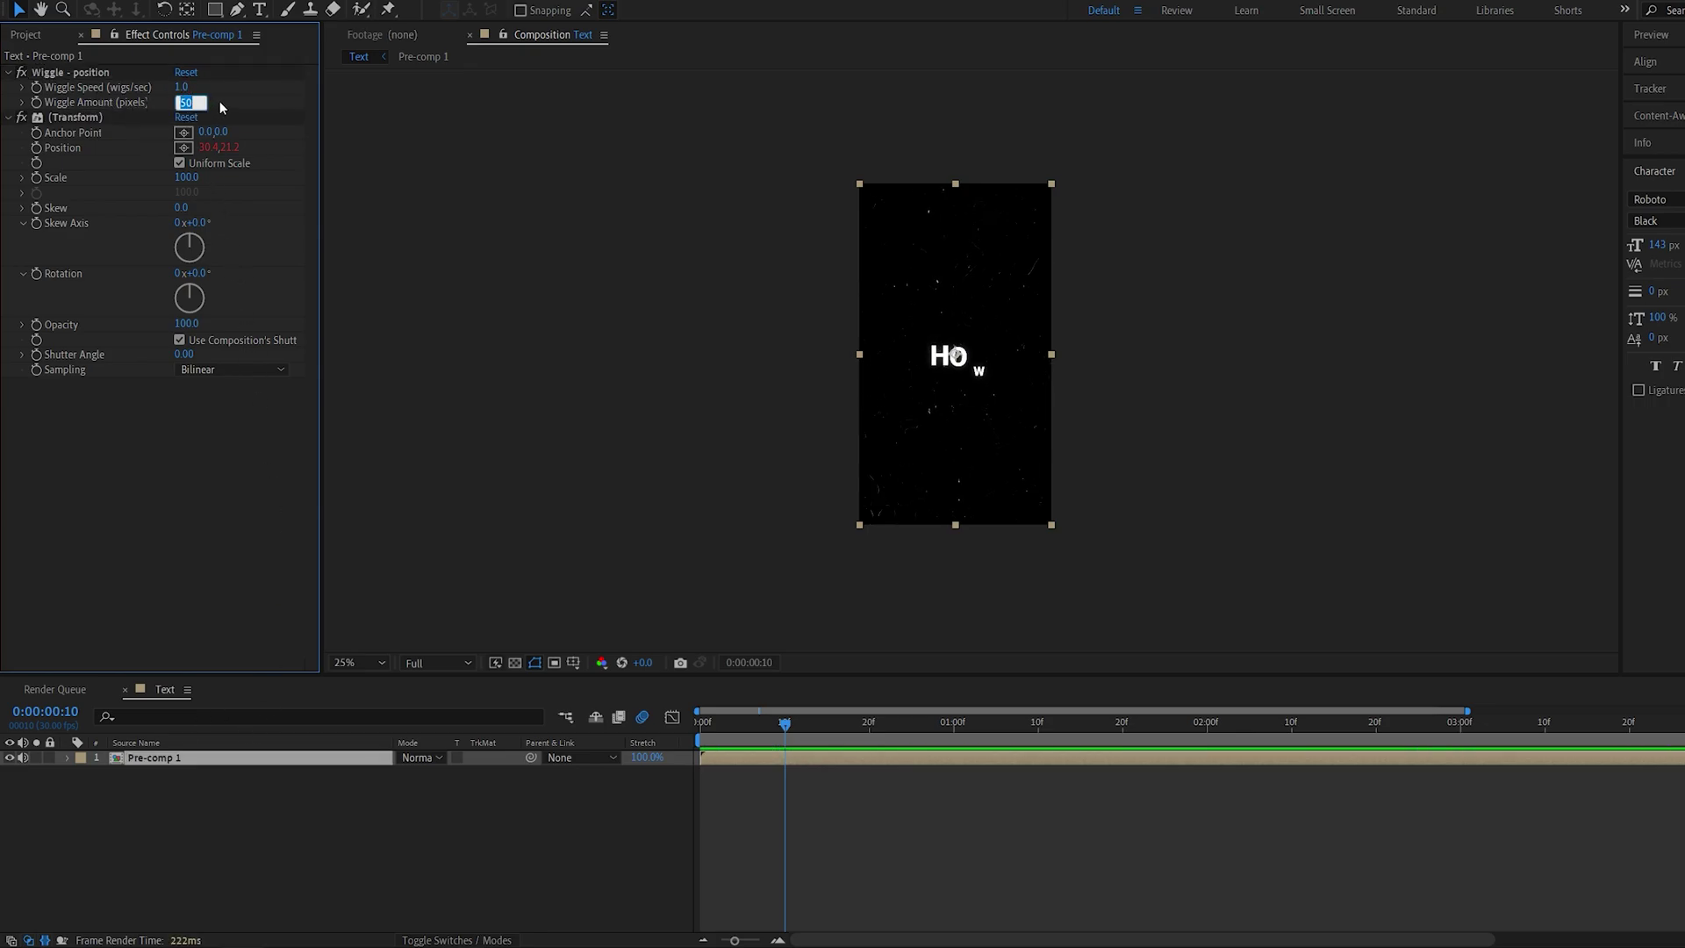
type("25")
key("Return")
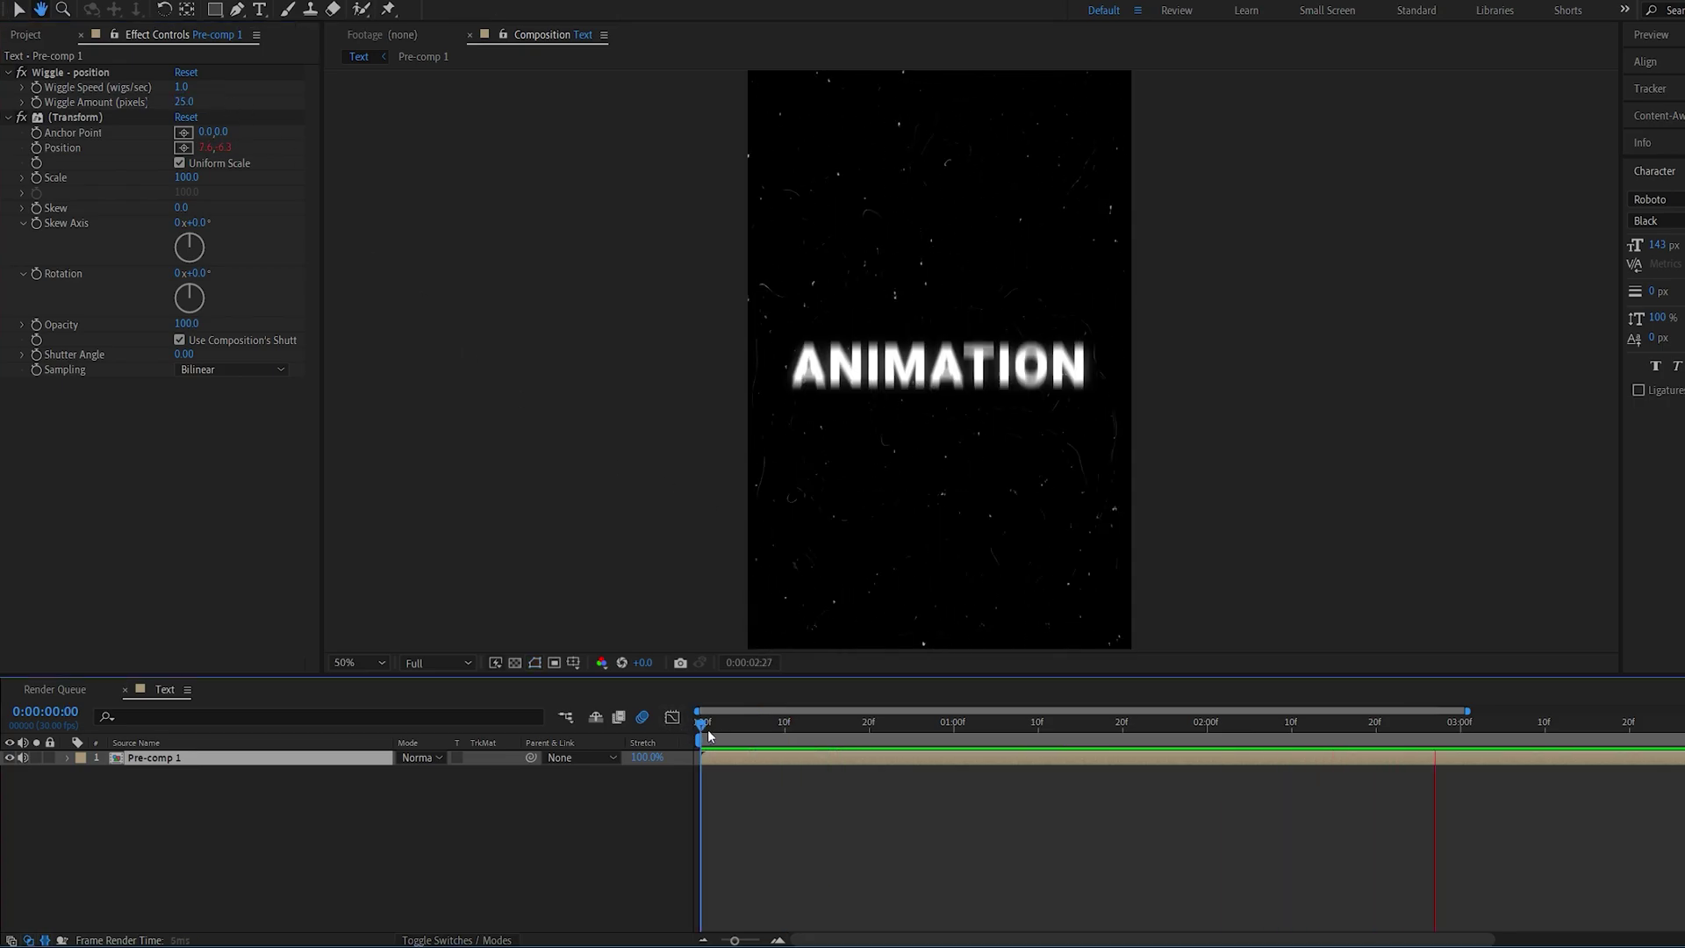
Step: Set Pre-comp 1's wiggle speed to 0.6 and preview the shake
key("space")
left_click_drag(707, 727, 647, 732)
key("space")
key("v")
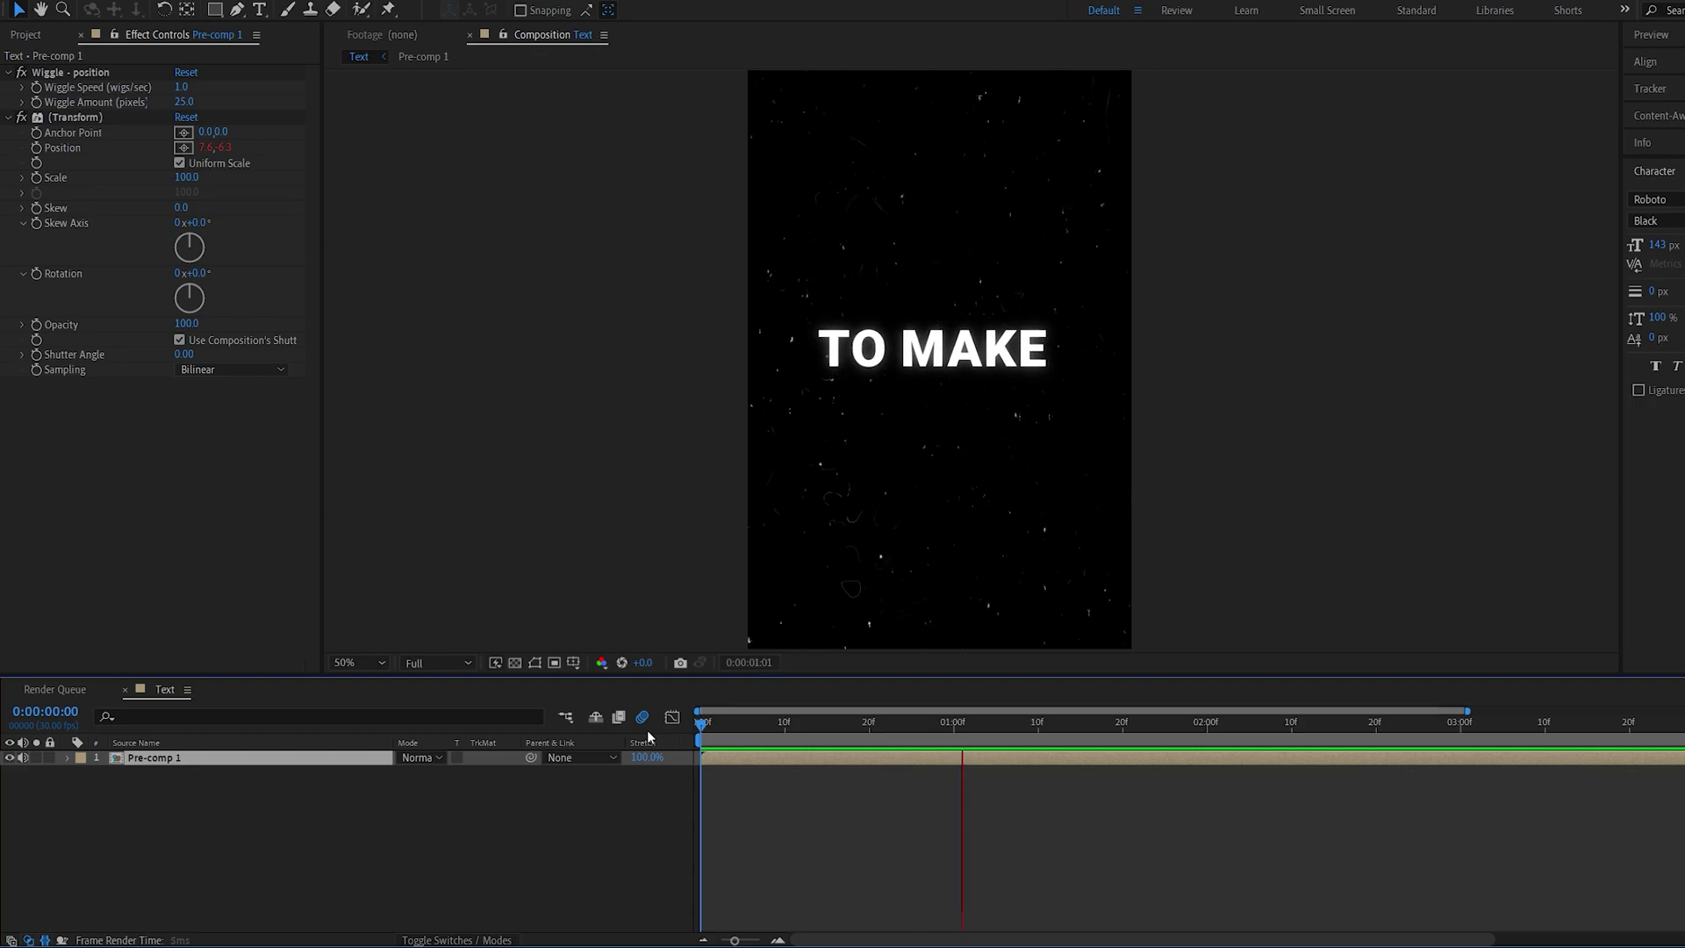
left_click(743, 722)
left_click(183, 88)
type("0")
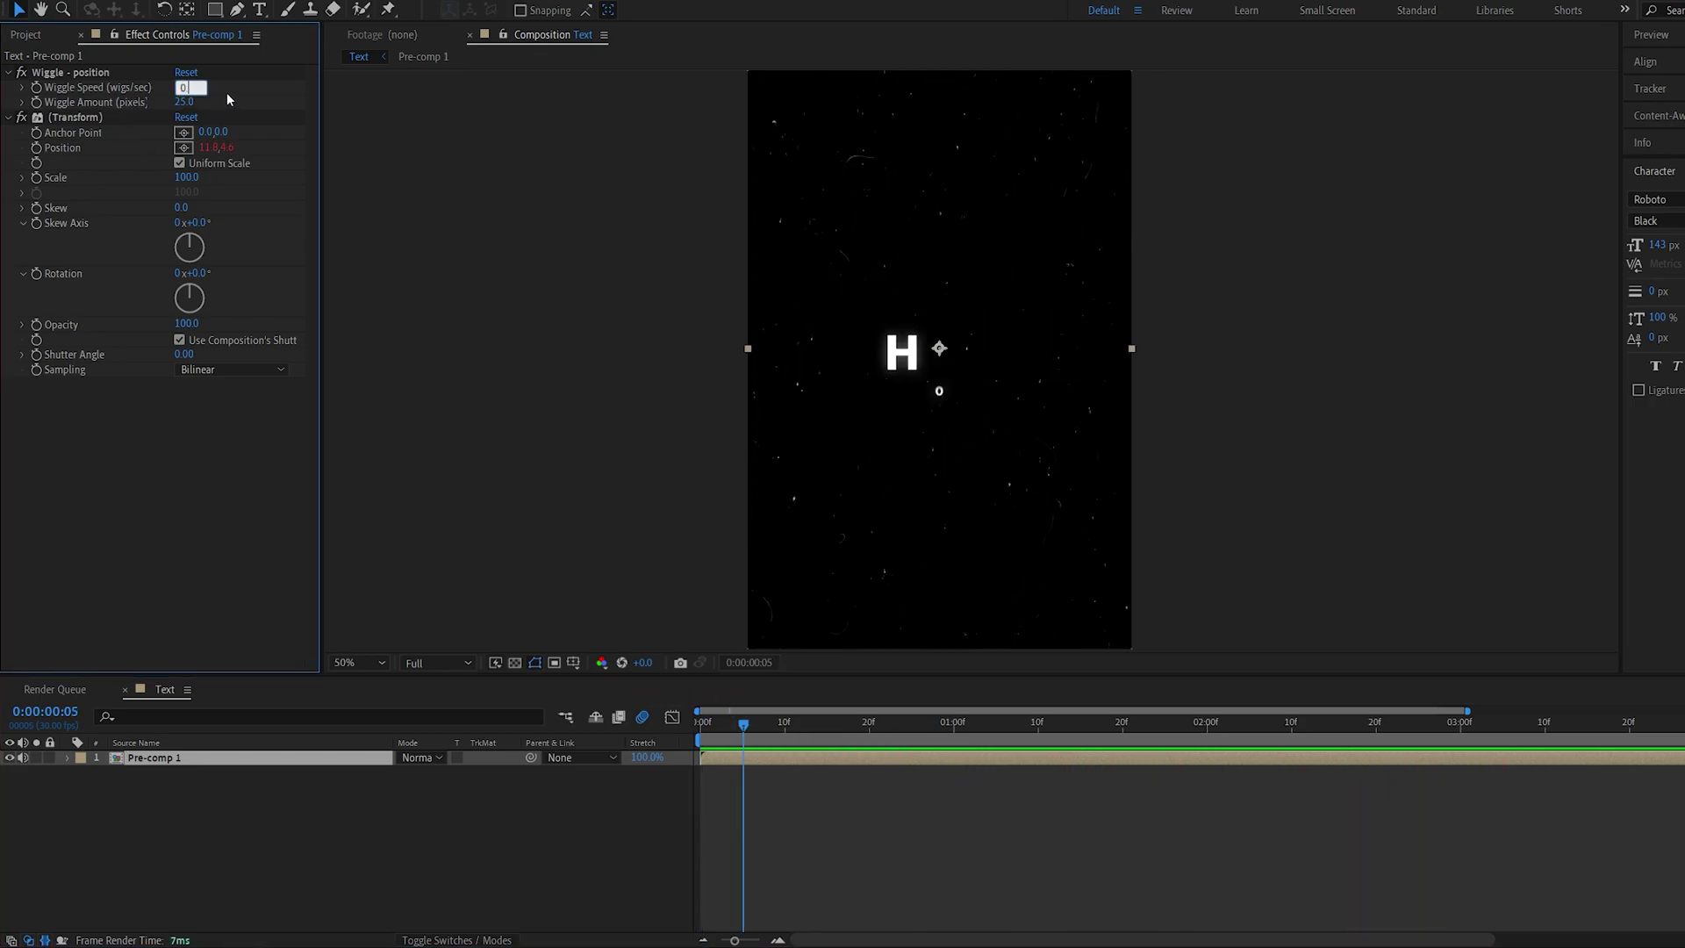
type(".6")
key("Return")
key("space")
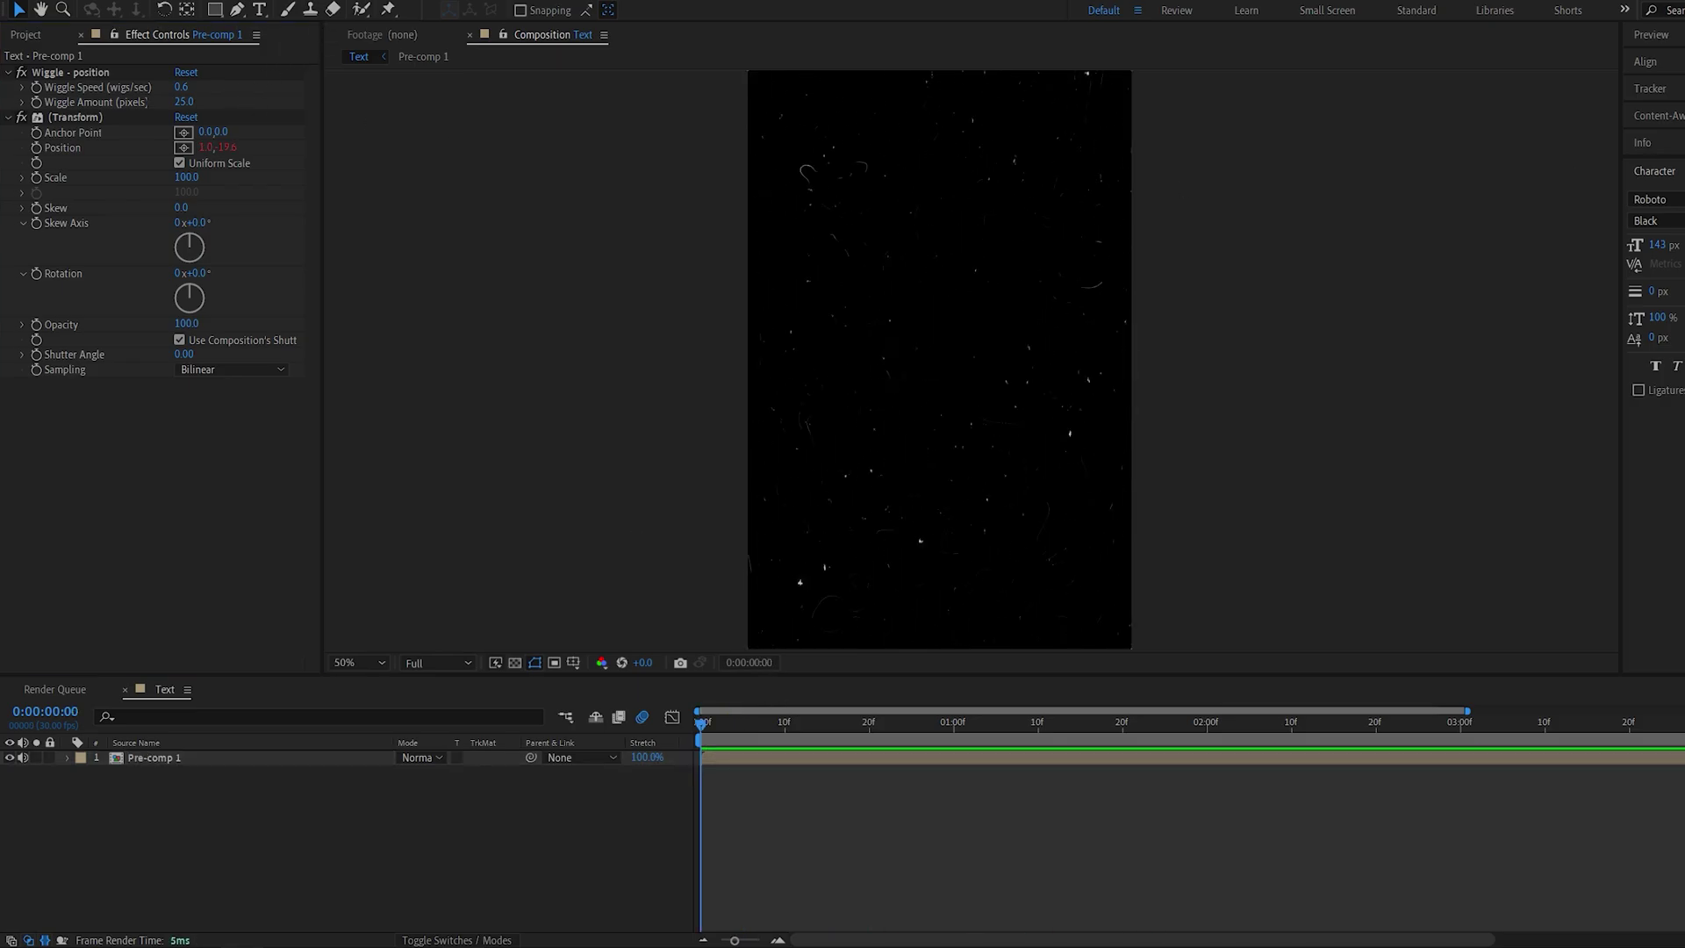
Step: Add the Generated Light Leak 2 transition from Animation Composer 3 to the composition
left_click(377, 86)
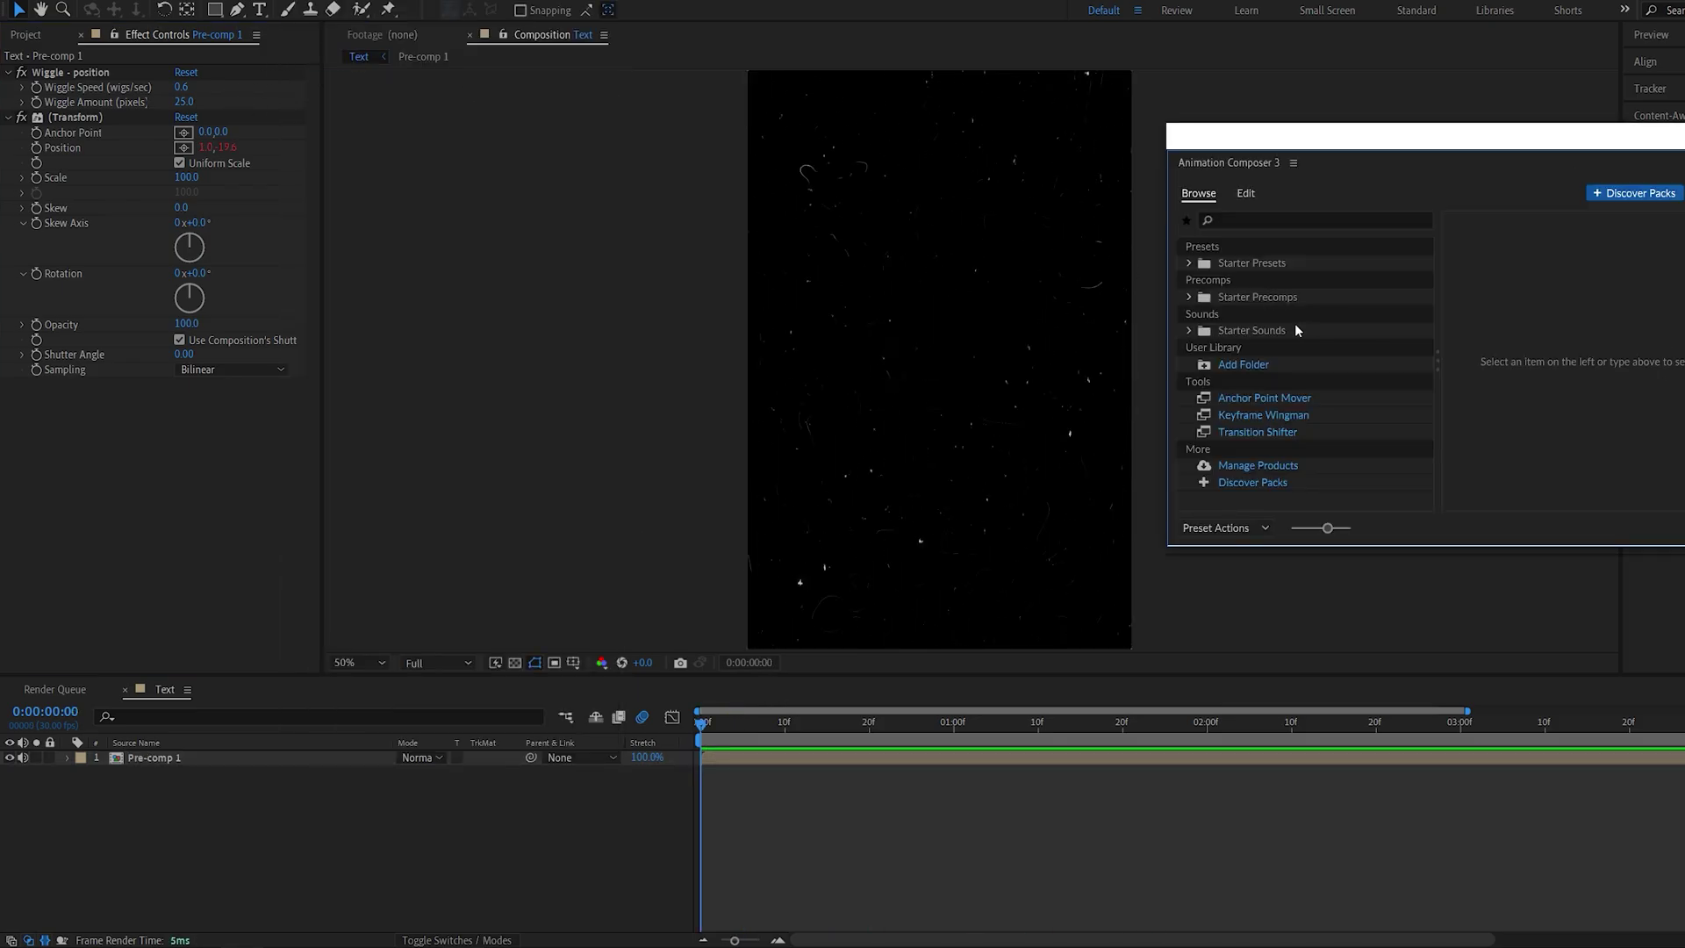
left_click(1189, 297)
left_click(1206, 377)
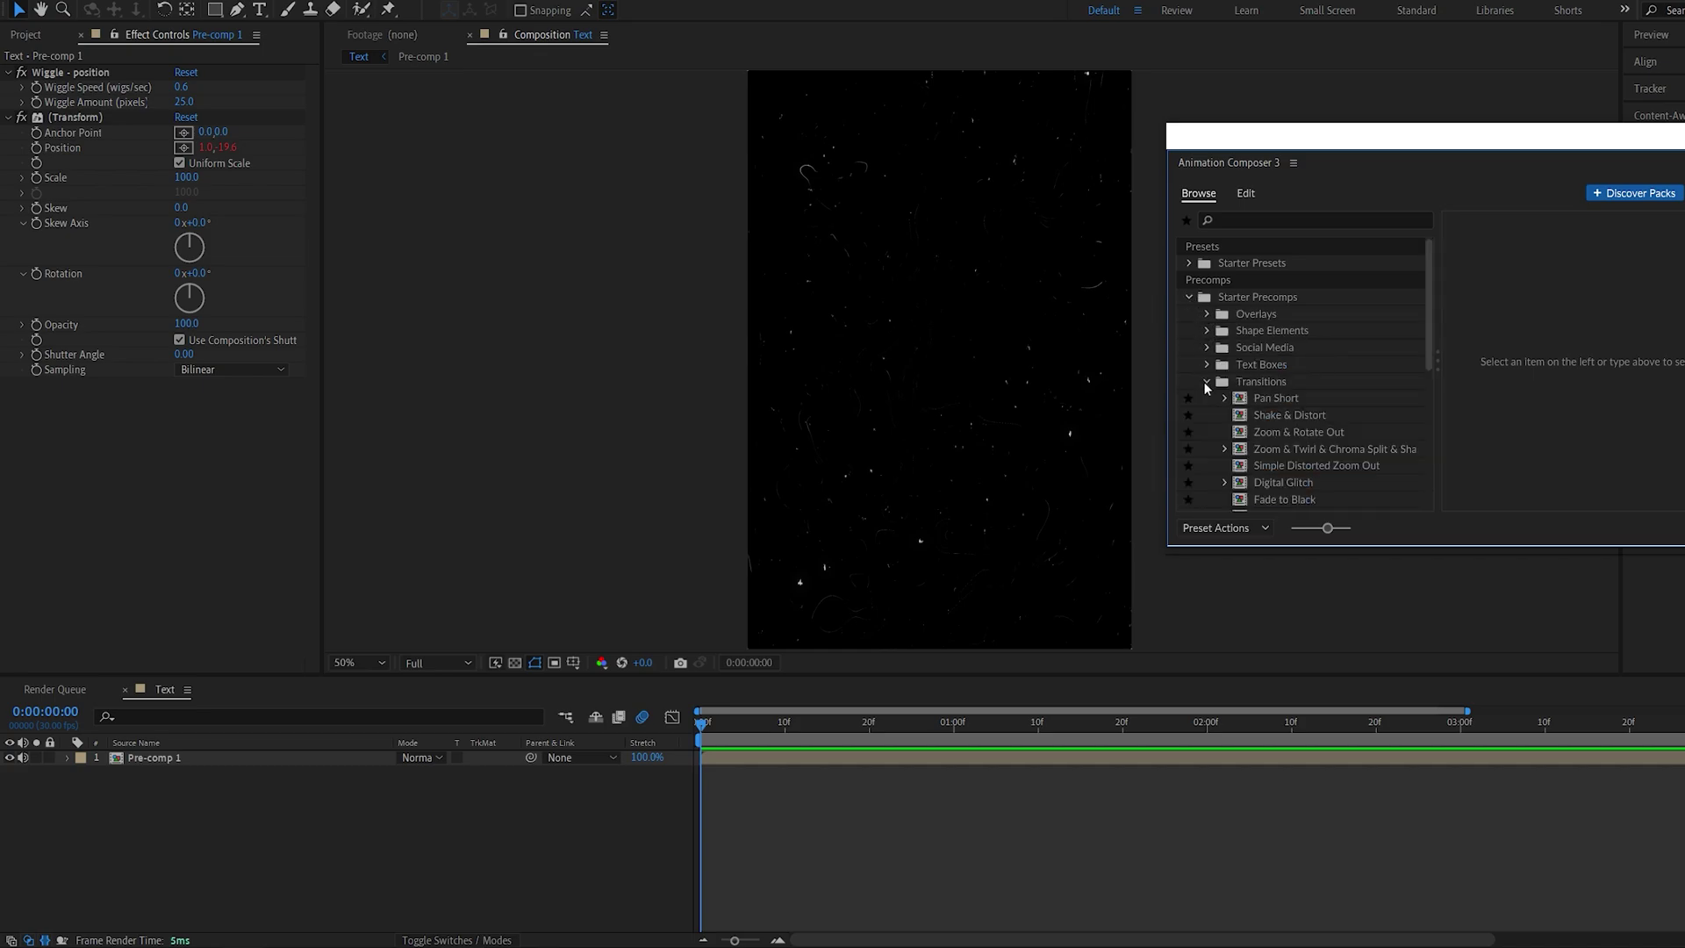
scroll(1249, 397, "down", 3)
left_click(1269, 395)
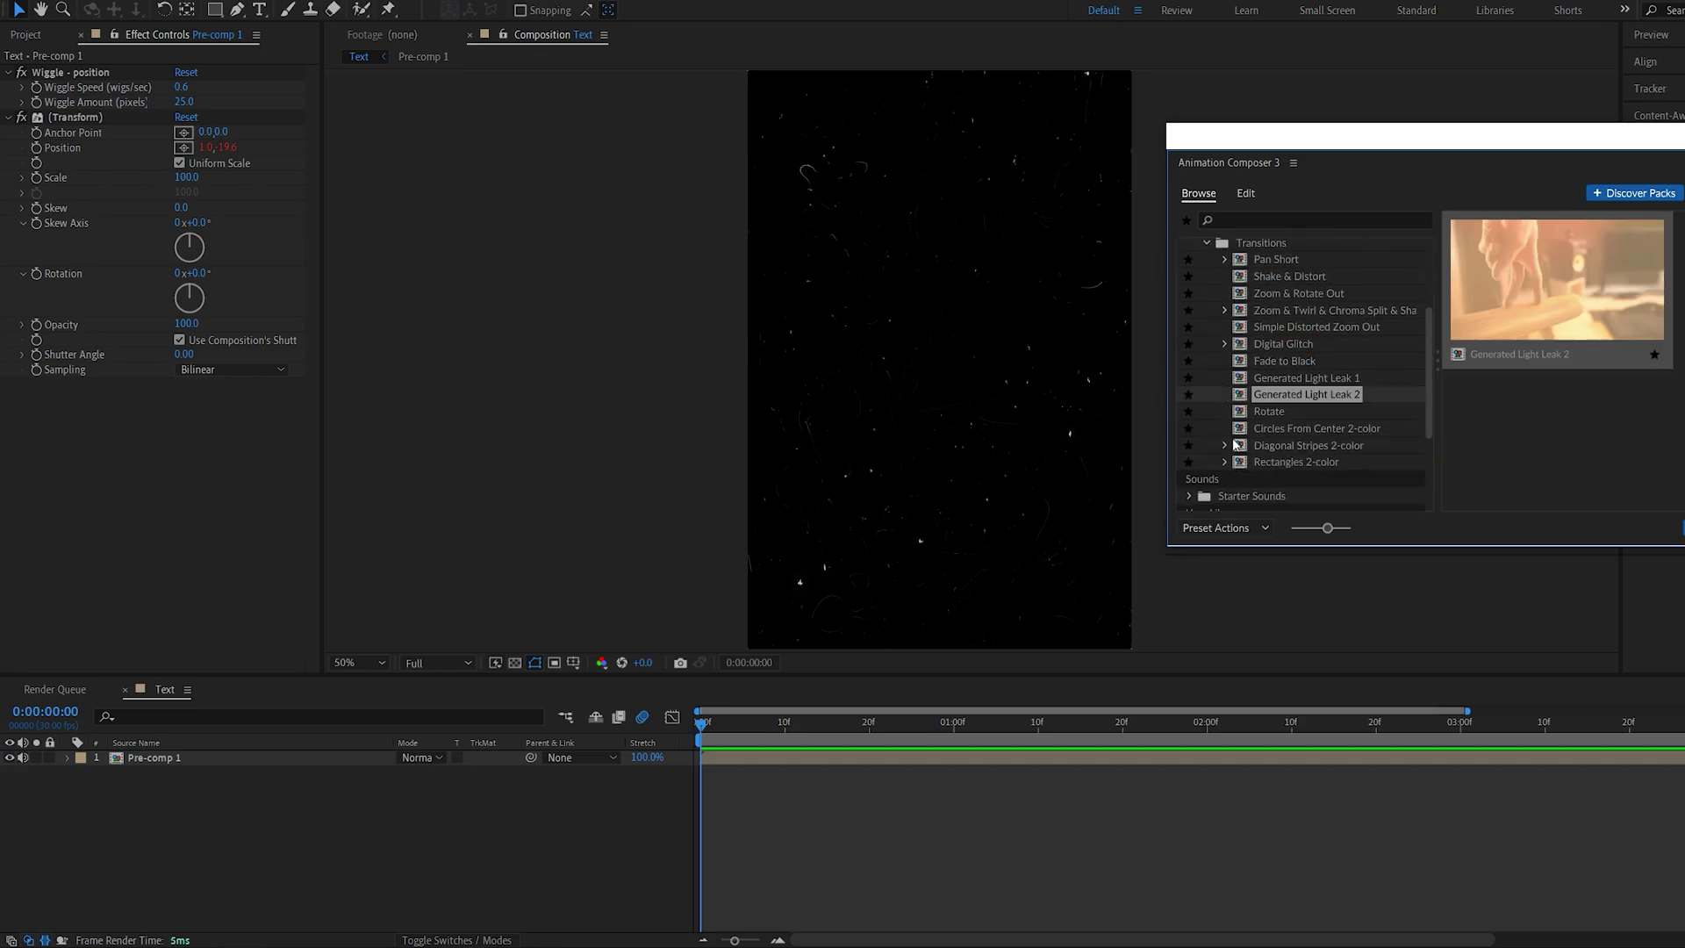
left_click(1683, 528)
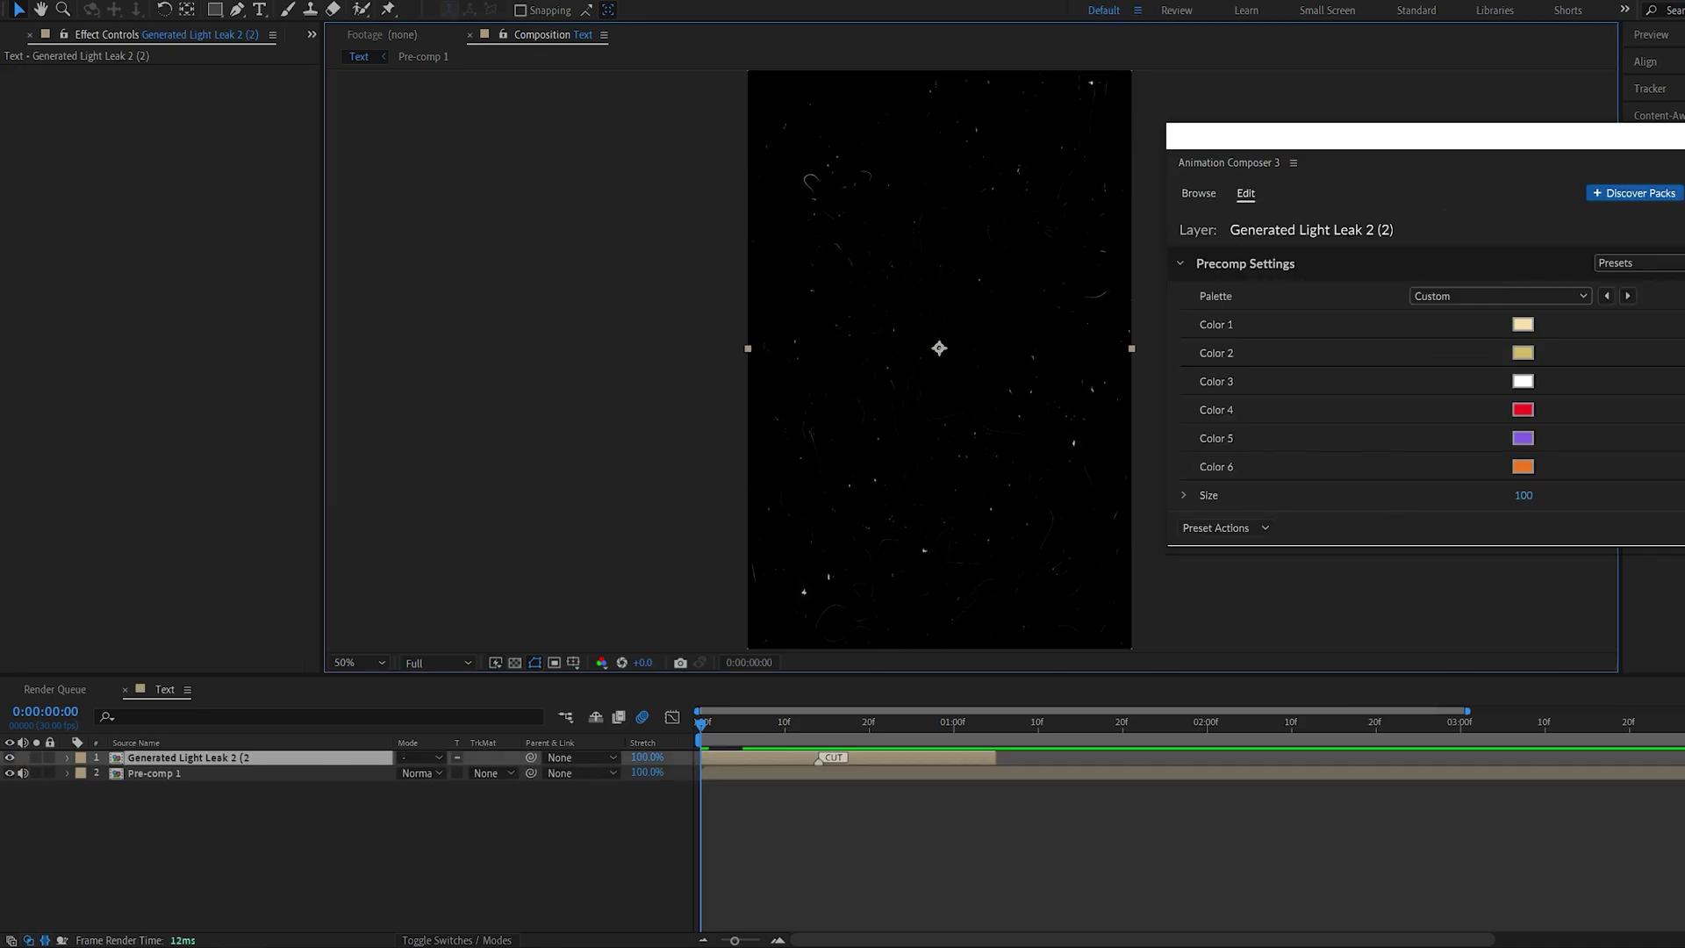
left_click(1683, 136)
Step: Start the light leak at frame 0, duplicate it, place the copy near 4 seconds, and preview
mouse_move(896, 756)
left_mouse_down()
mouse_move(781, 757)
mouse_move(1294, 742)
mouse_move(1671, 767)
mouse_move(1454, 772)
left_mouse_up()
key("ctrl+d")
left_click_drag(1340, 758, 1025, 729)
scroll(961, 540, "down", 2)
key("space")
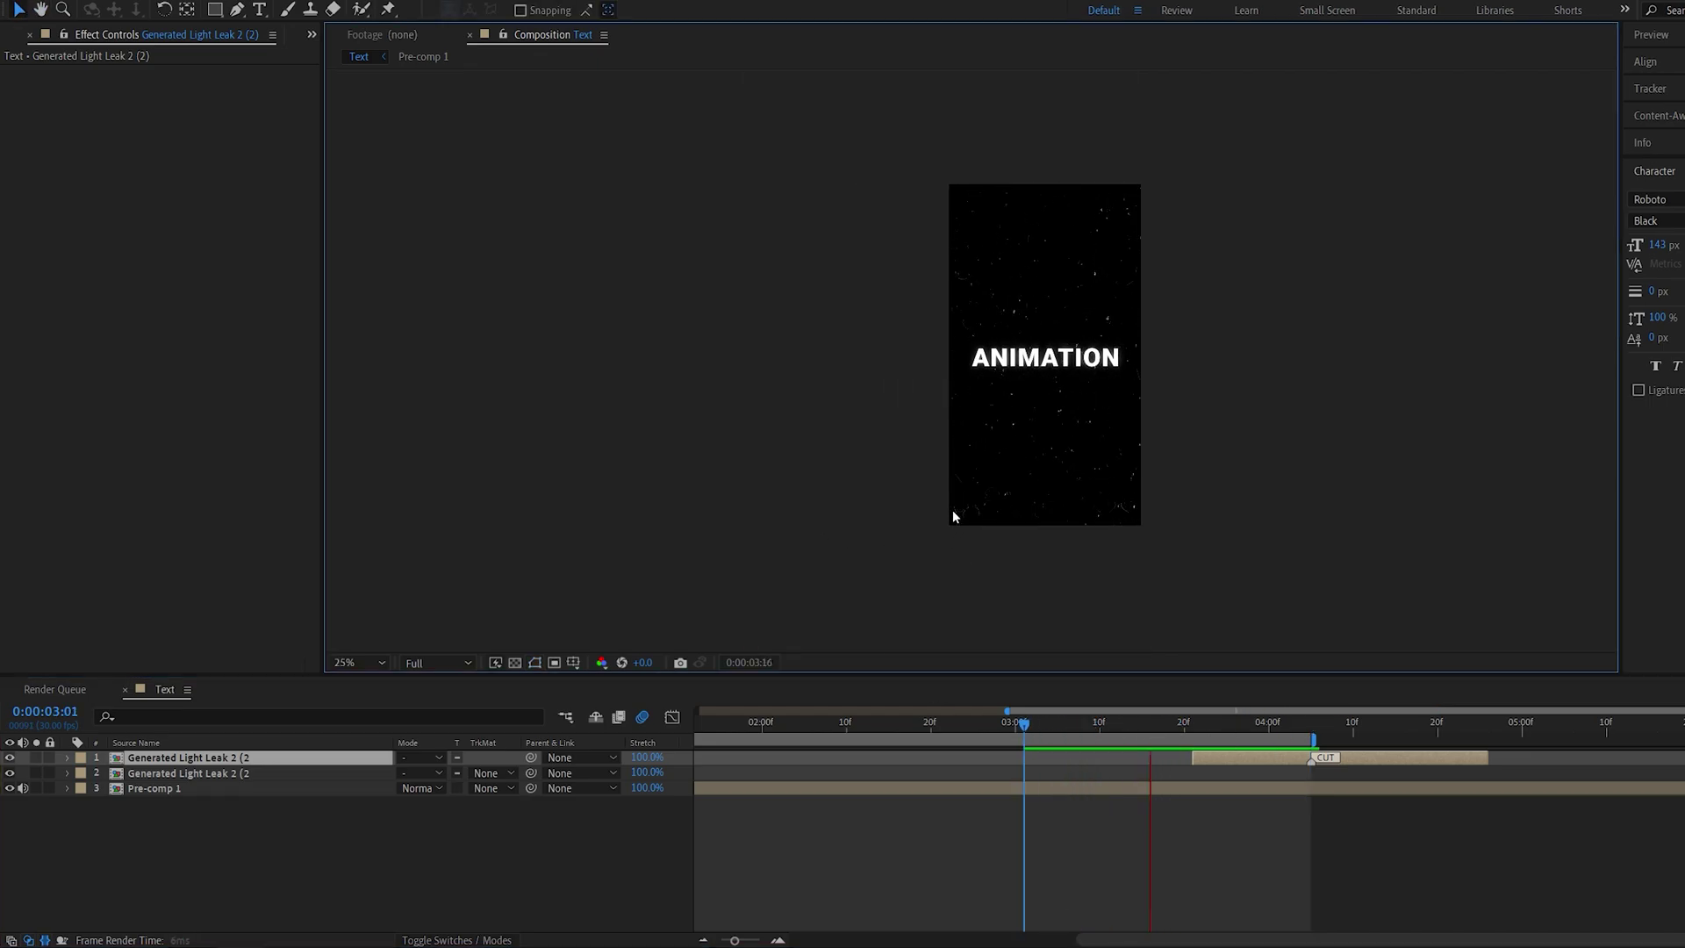